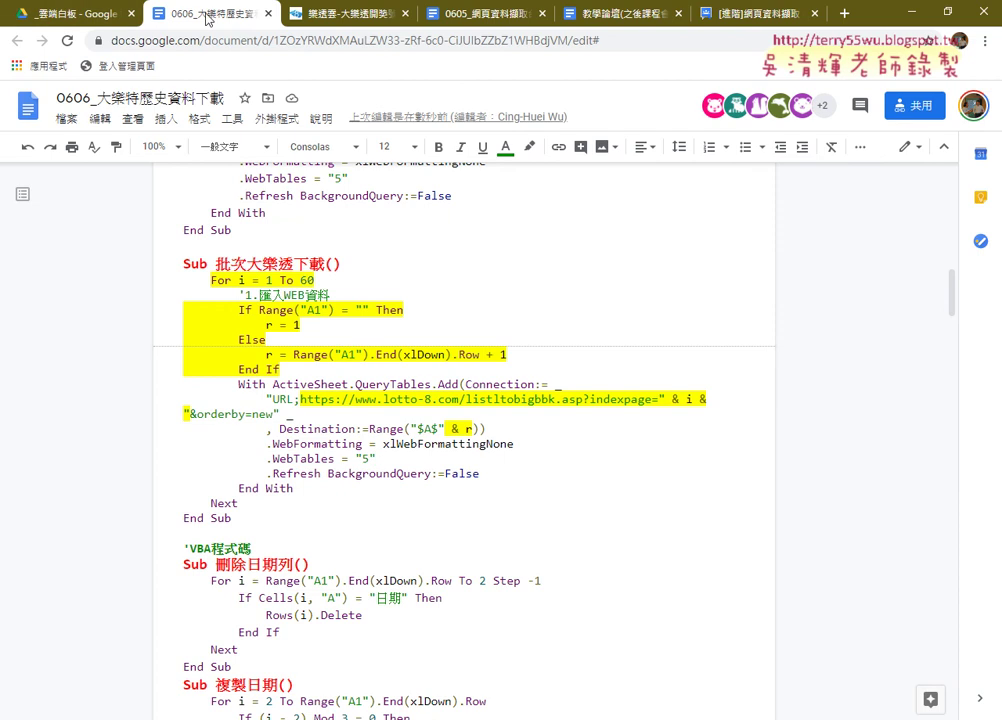
Switch to Excel and start a new web query from the 資料 tab, showing Google Taiwan
{"action": "scroll", "coordinate": [347, 360], "scroll_direction": "up", "scroll_amount": 3}
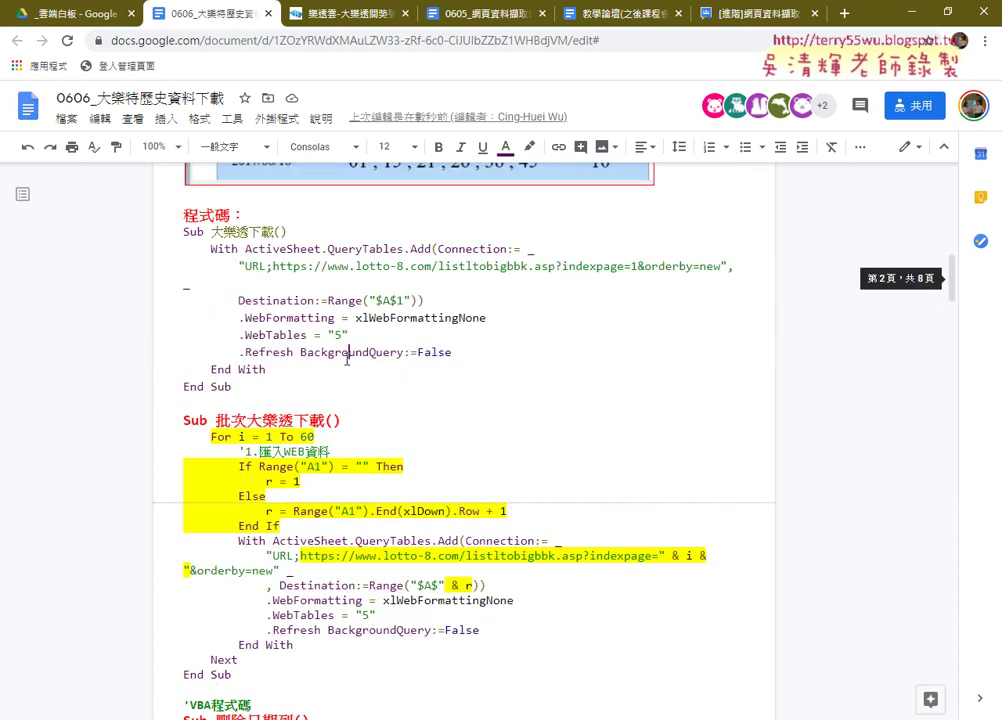
{"action": "scroll", "coordinate": [347, 360], "scroll_direction": "up", "scroll_amount": 3}
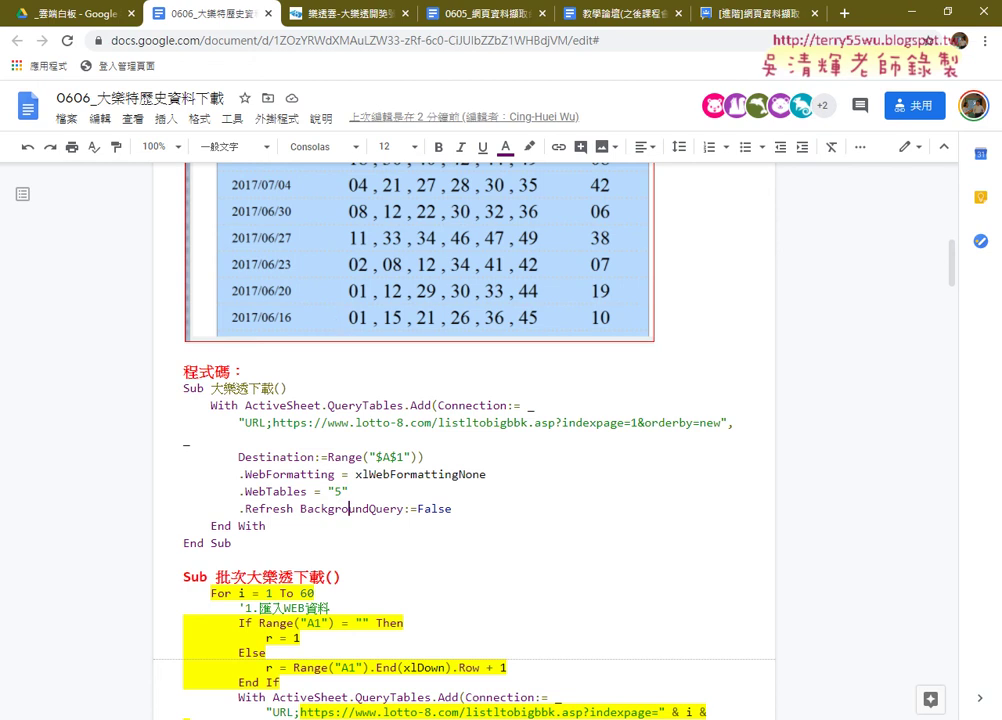
{"action": "mouse_move", "coordinate": [365, 715]}
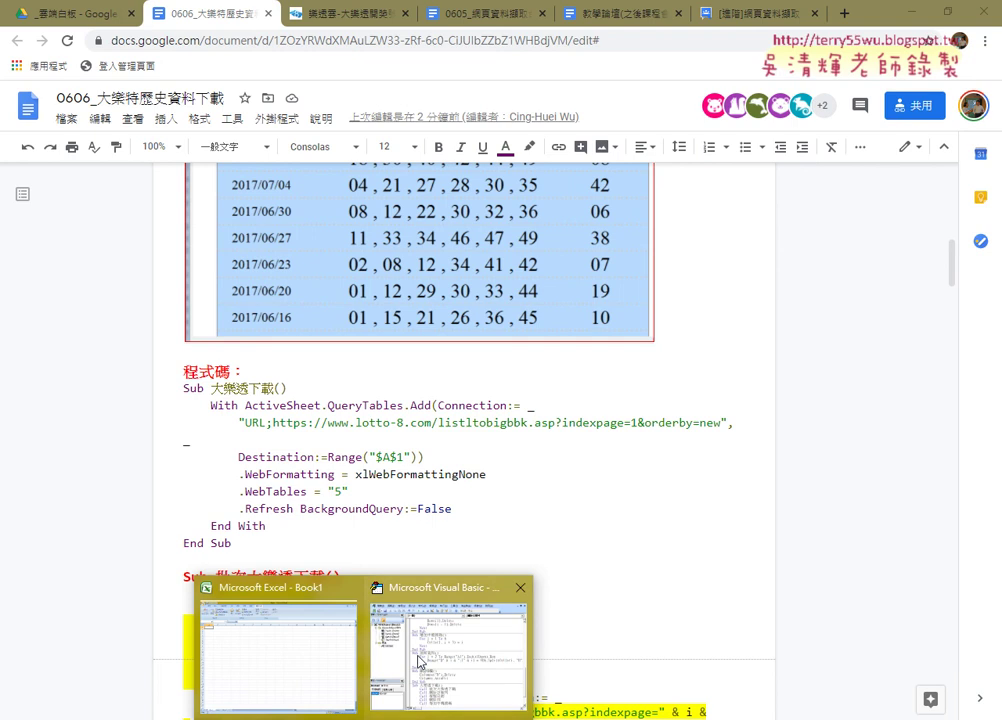
{"action": "left_click", "coordinate": [278, 650]}
{"action": "left_click", "coordinate": [250, 33]}
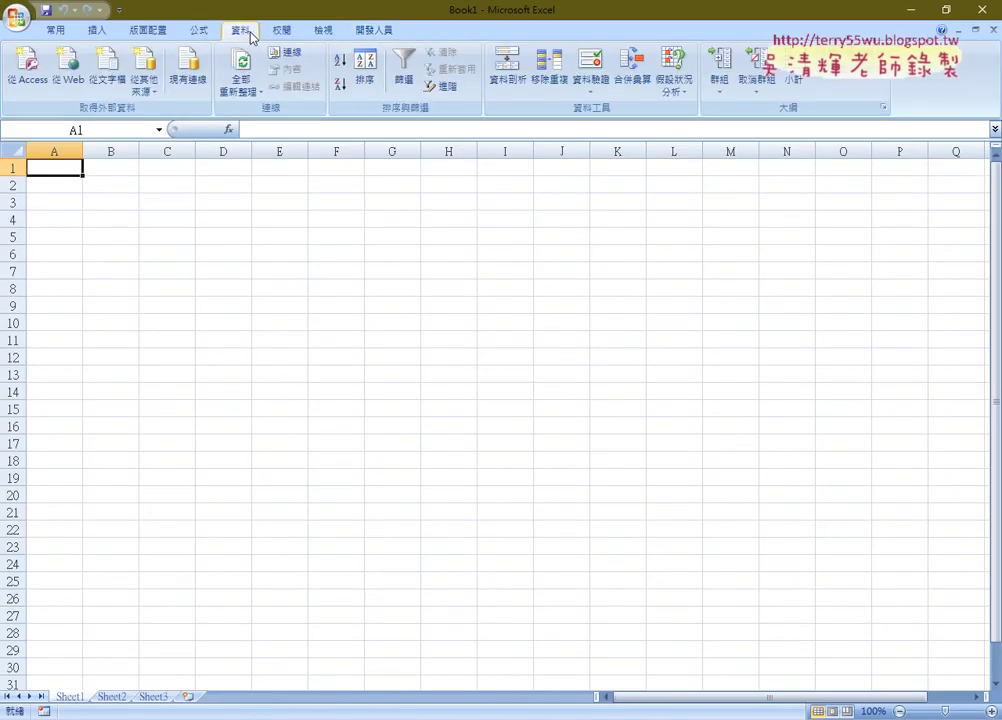
{"action": "left_click", "coordinate": [71, 78]}
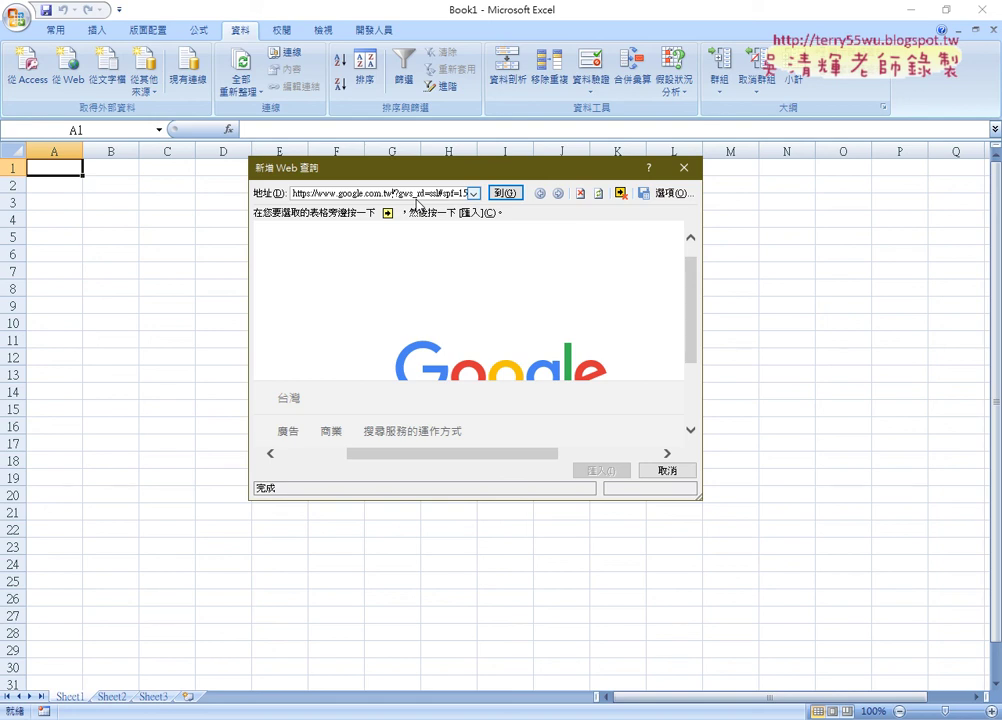
Close the 新增 Web 查詢 dialog and show the 開發人員 developer tools
{"action": "left_click", "coordinate": [683, 168]}
{"action": "left_click", "coordinate": [380, 30]}
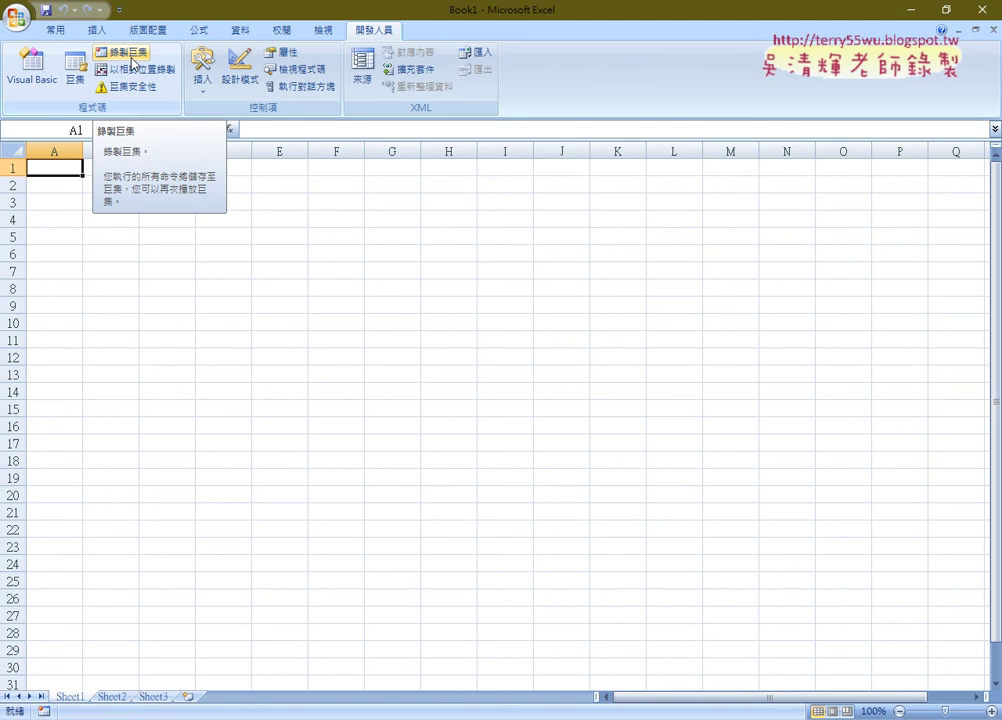
Open the Visual Basic editor to view Module1's 剖析資料, 刪除B欄 and 大樂透下載 macros
{"action": "left_click", "coordinate": [133, 63]}
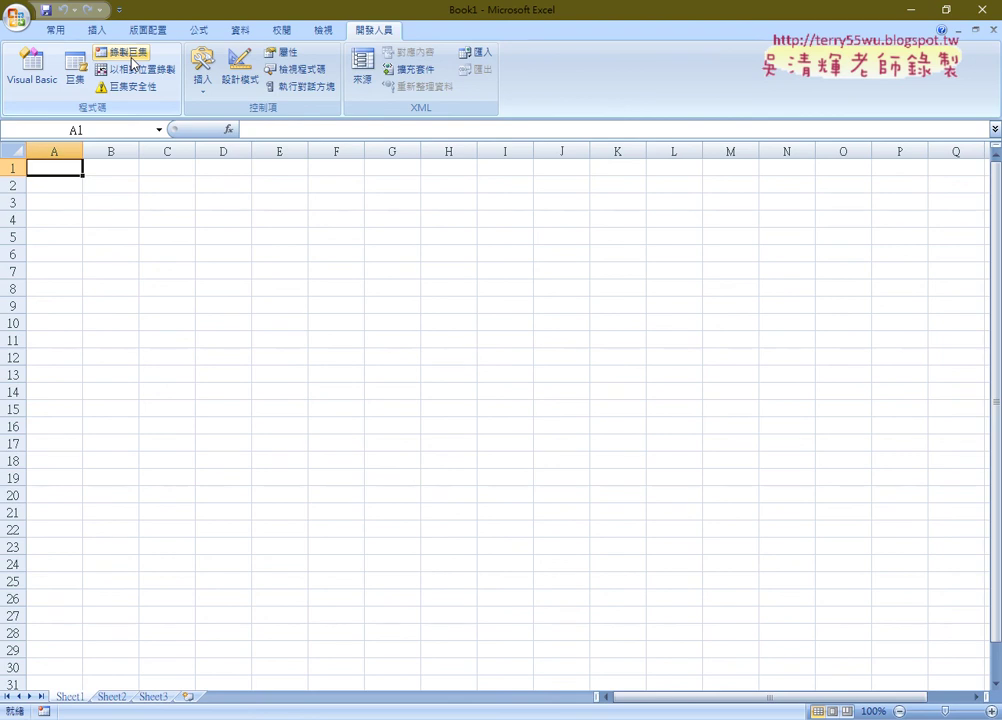
{"action": "left_click", "coordinate": [32, 65]}
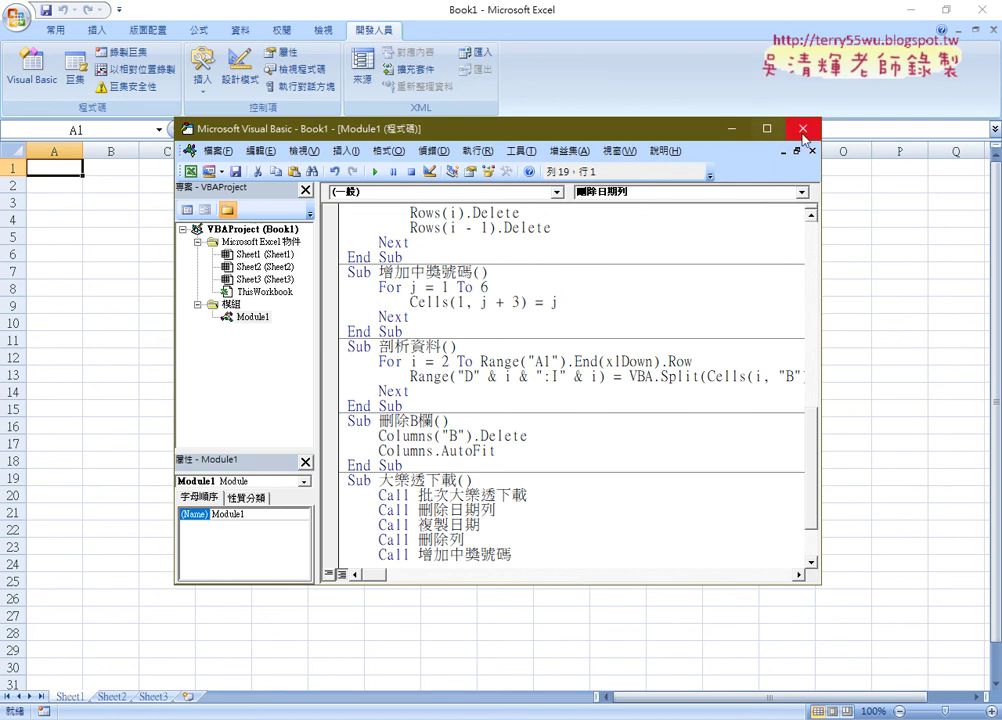
Remove Module1 from the project without exporting it, then close the Visual Basic editor
{"action": "right_click", "coordinate": [238, 317]}
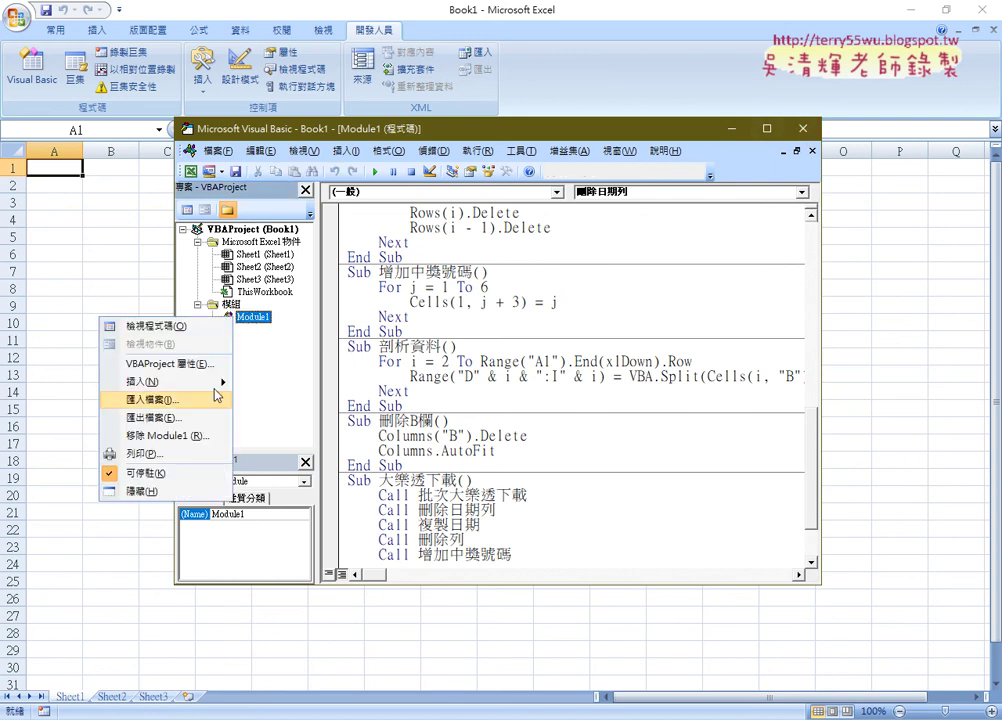
{"action": "left_click", "coordinate": [185, 436]}
{"action": "left_click", "coordinate": [456, 425]}
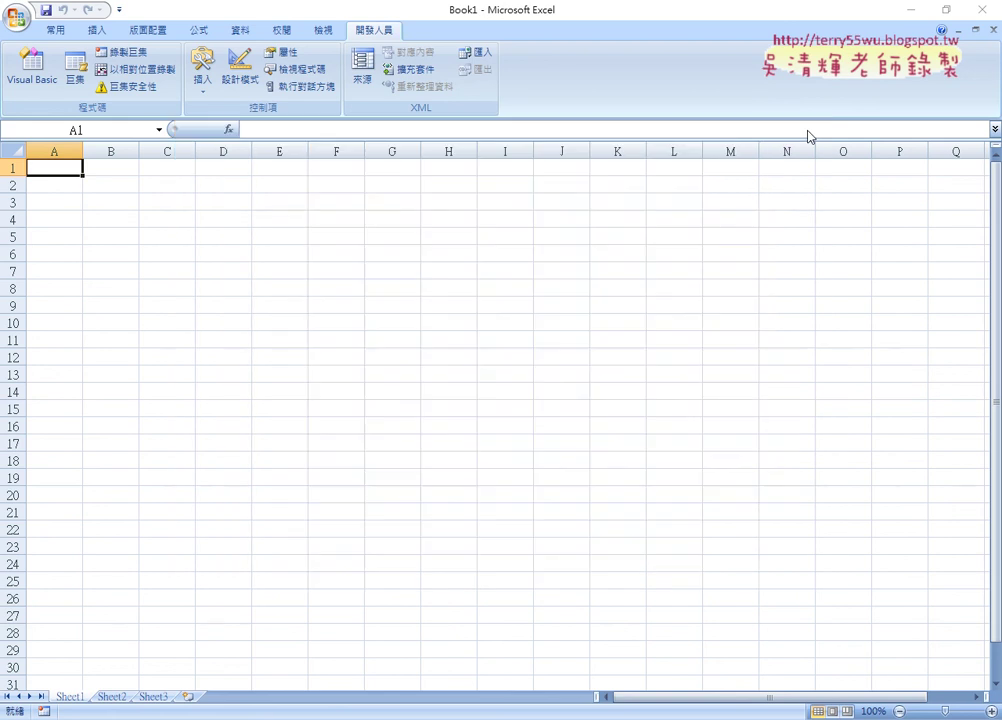
{"action": "left_click", "coordinate": [803, 129]}
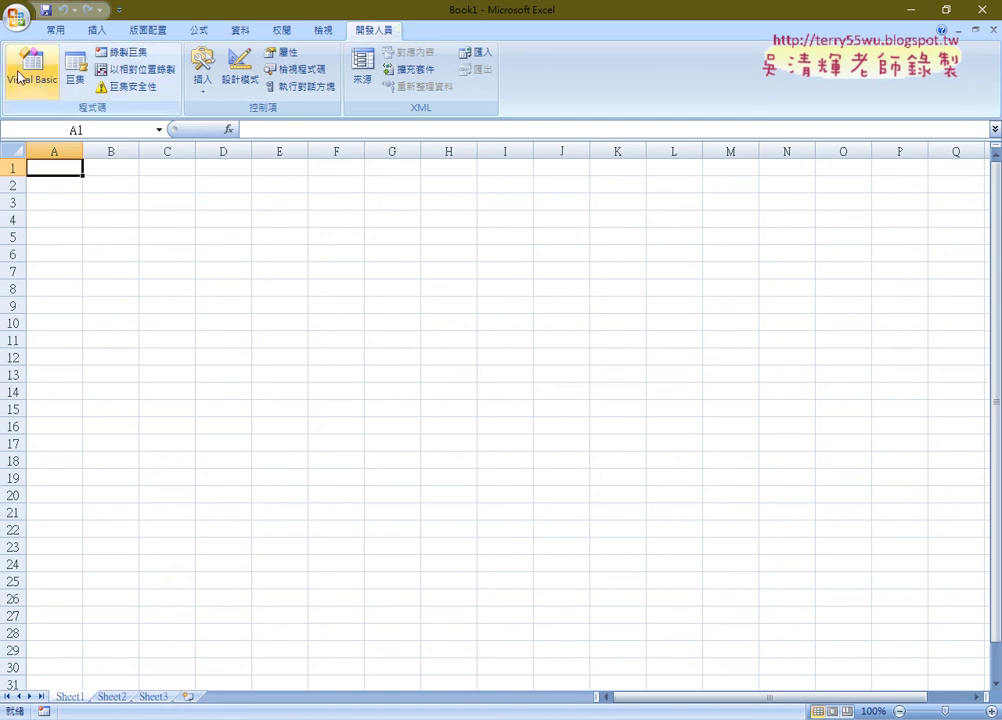
Check the 開發人員 display option under 常用 in Excel Options, cancel, and reopen Visual Basic
{"action": "left_click", "coordinate": [121, 10]}
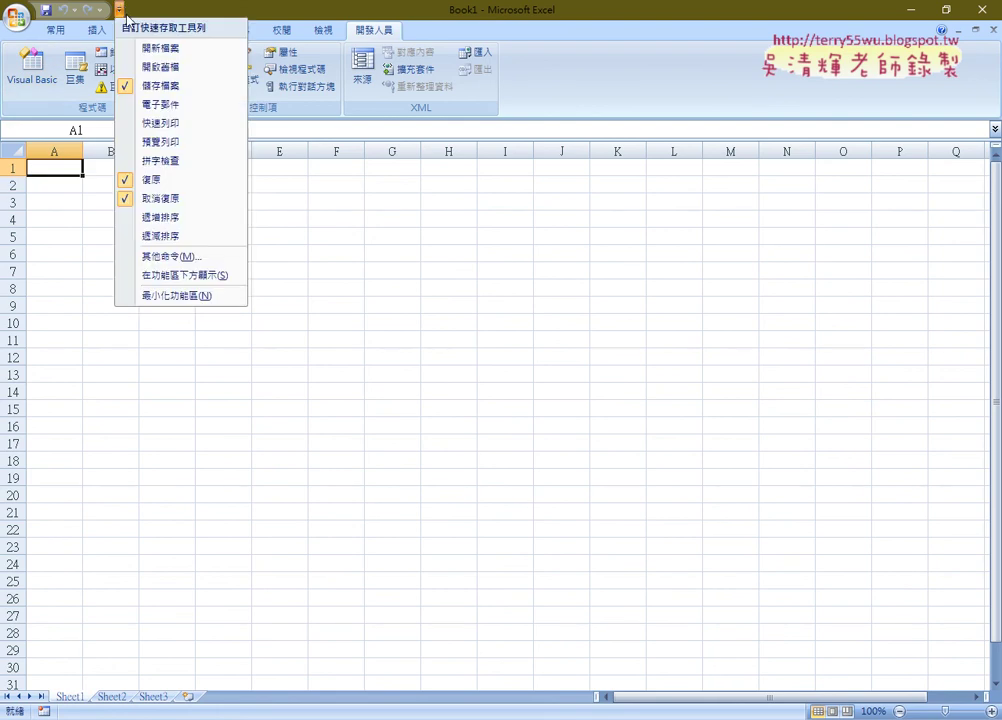
{"action": "left_click", "coordinate": [170, 260]}
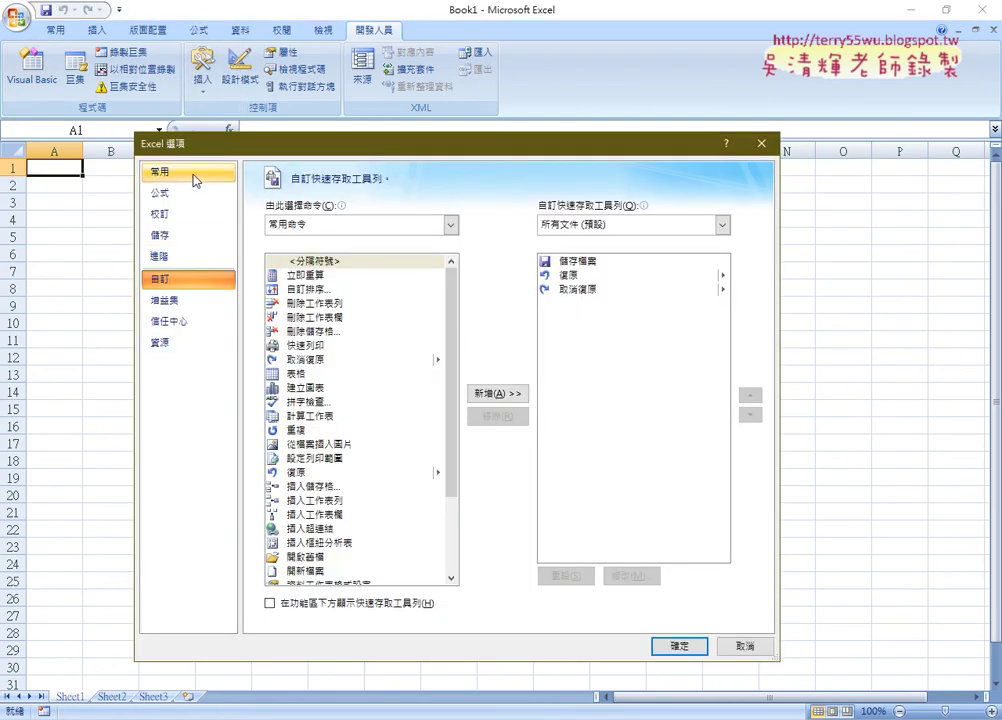
{"action": "left_click", "coordinate": [196, 180]}
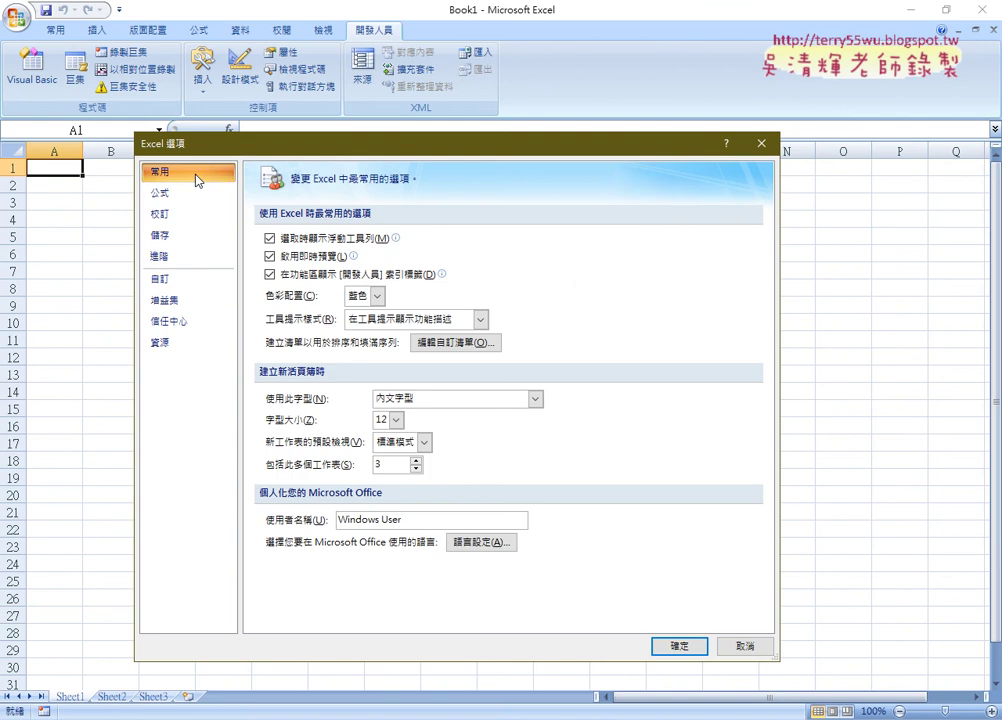
{"action": "left_click", "coordinate": [338, 278]}
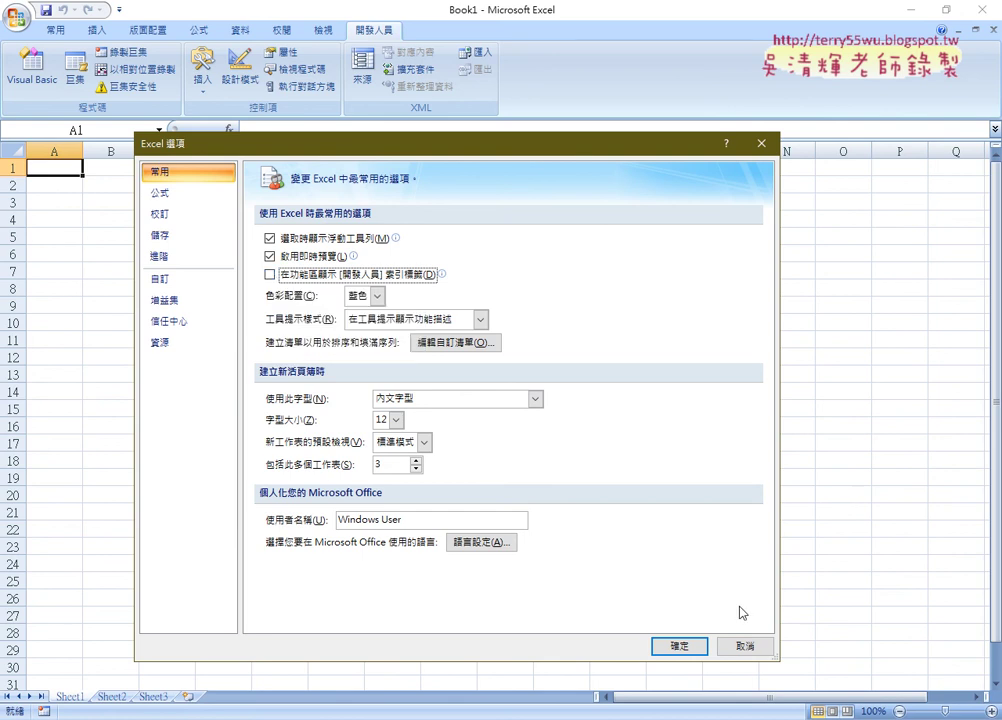
{"action": "left_click", "coordinate": [744, 646]}
{"action": "left_click", "coordinate": [32, 66]}
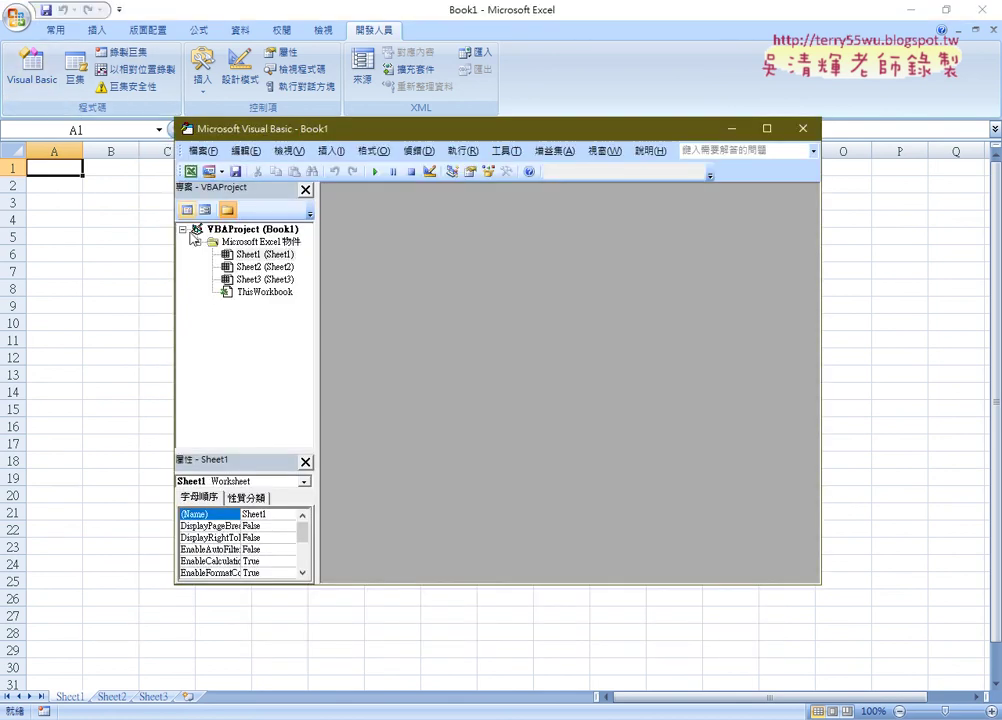
Insert a new empty code module into Book1's project via 插入 > 模組
{"action": "right_click", "coordinate": [266, 267]}
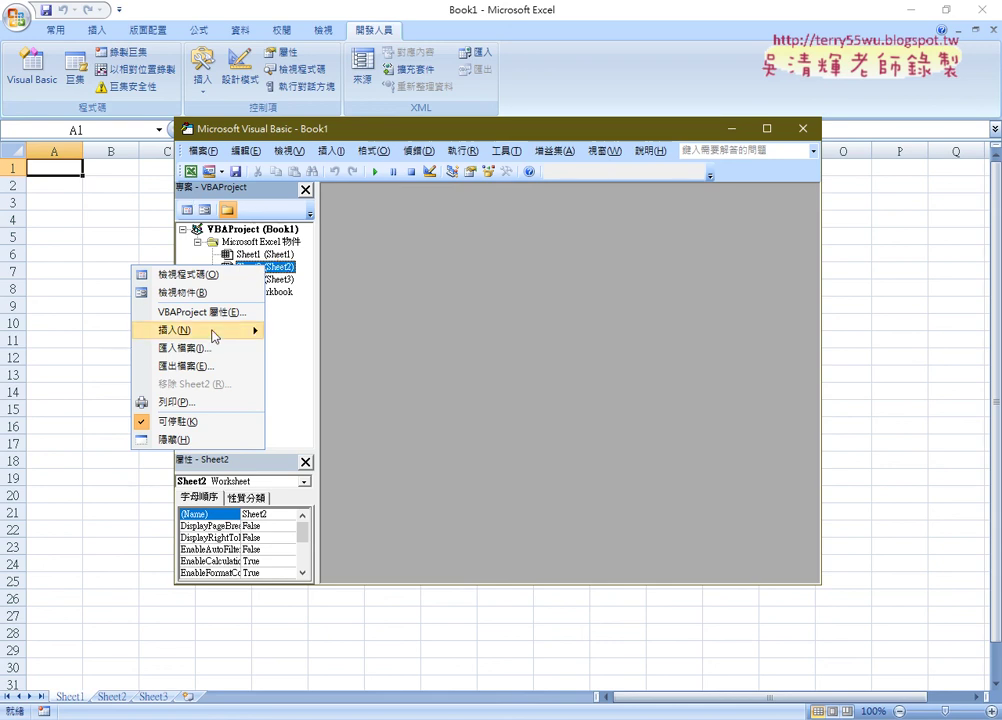
{"action": "mouse_move", "coordinate": [212, 331]}
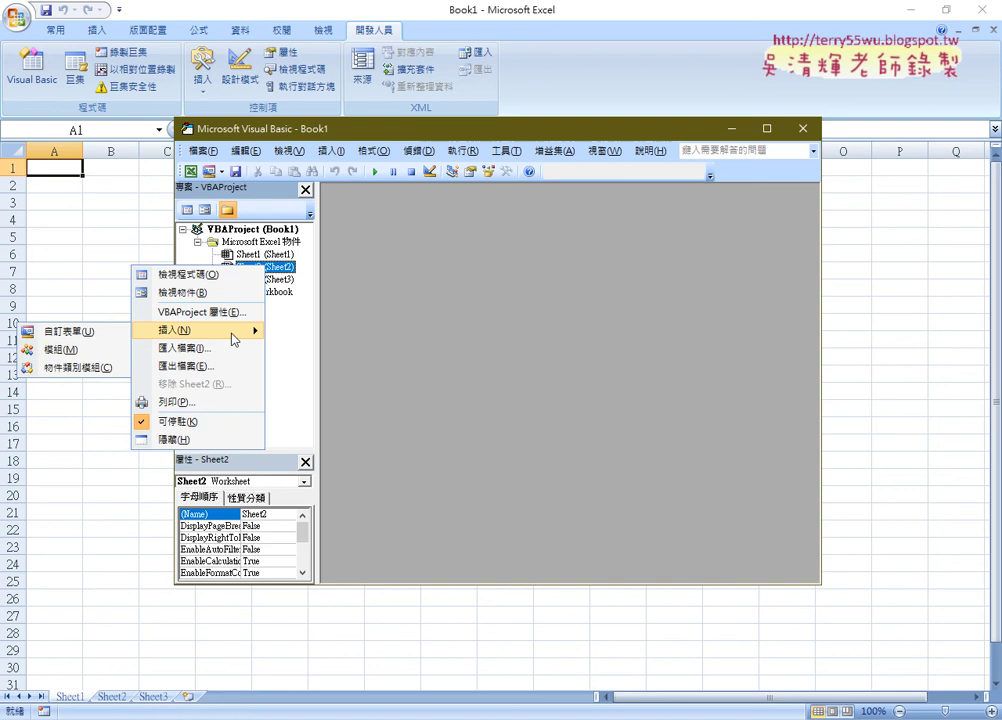
{"action": "left_click", "coordinate": [96, 353]}
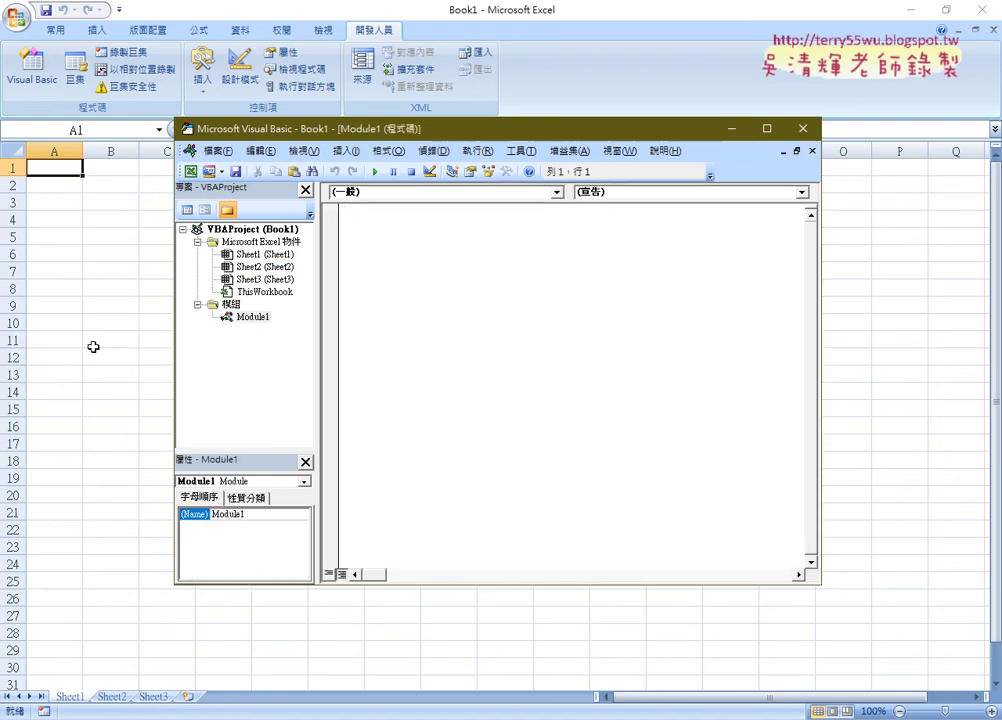
{"action": "left_click_drag", "start_coordinate": [460, 130], "coordinate": [556, 15]}
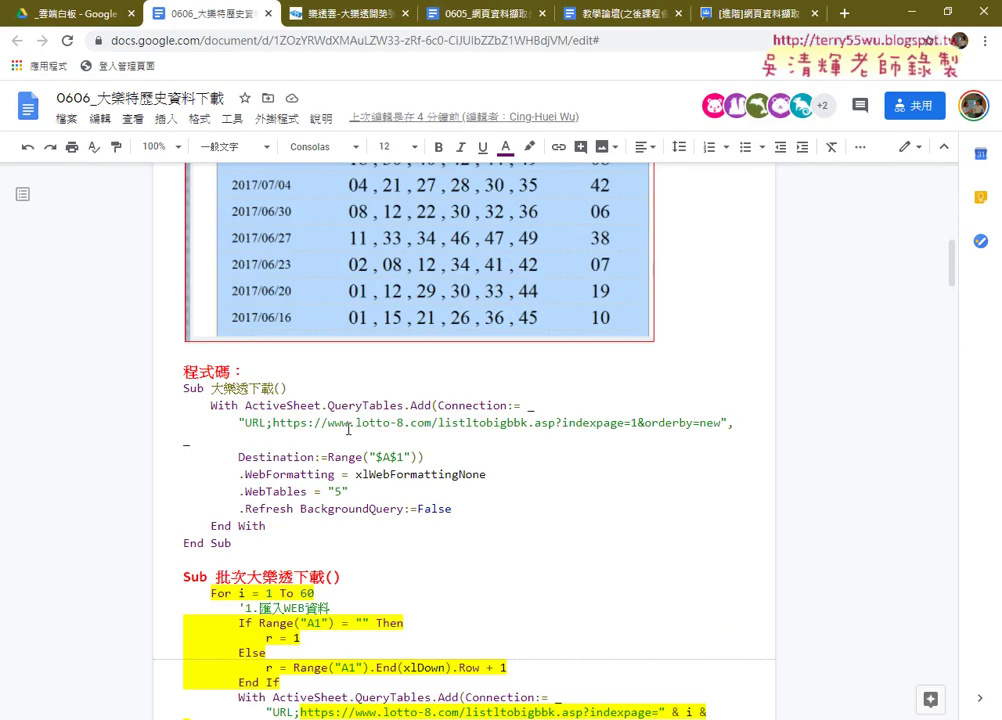
Copy the whole 批次大樂透下載 macro, from Sub line to End Sub, out of the Google Doc
{"action": "scroll", "coordinate": [348, 428], "scroll_direction": "down", "scroll_amount": 2}
{"action": "scroll", "coordinate": [350, 428], "scroll_direction": "down", "scroll_amount": 3}
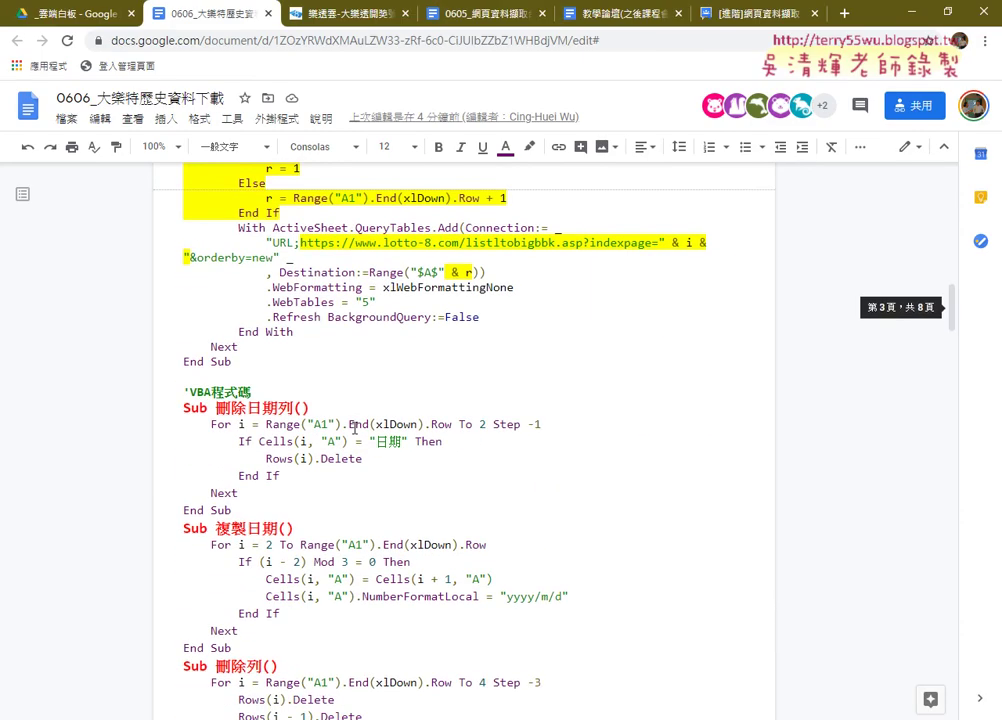
{"action": "scroll", "coordinate": [354, 428], "scroll_direction": "up", "scroll_amount": 1}
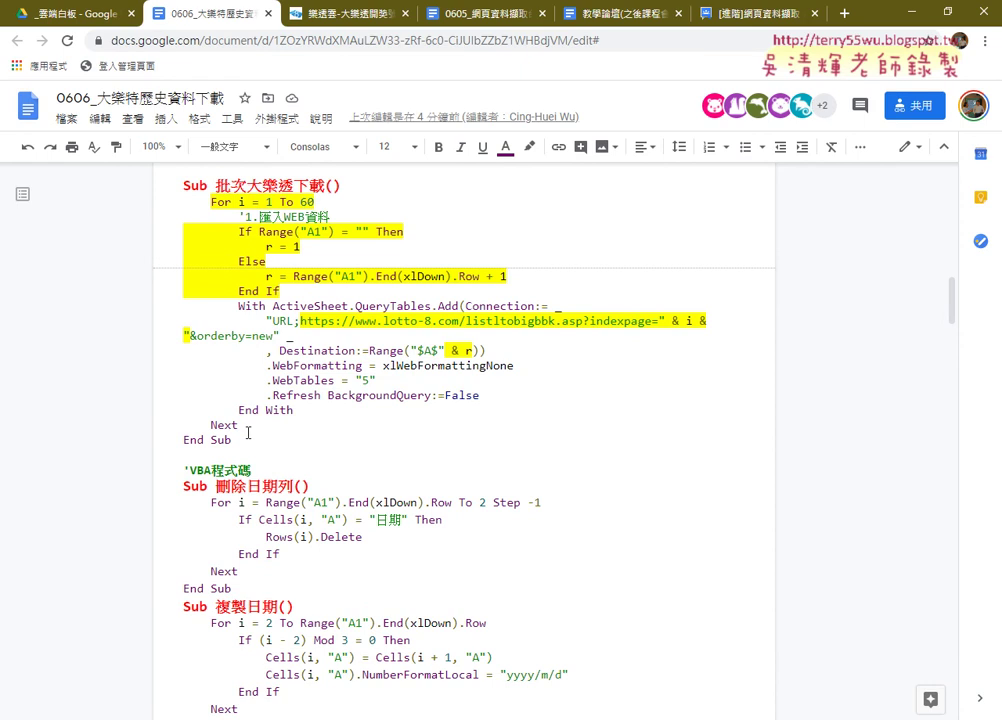
{"action": "left_click_drag", "start_coordinate": [248, 432], "coordinate": [172, 204]}
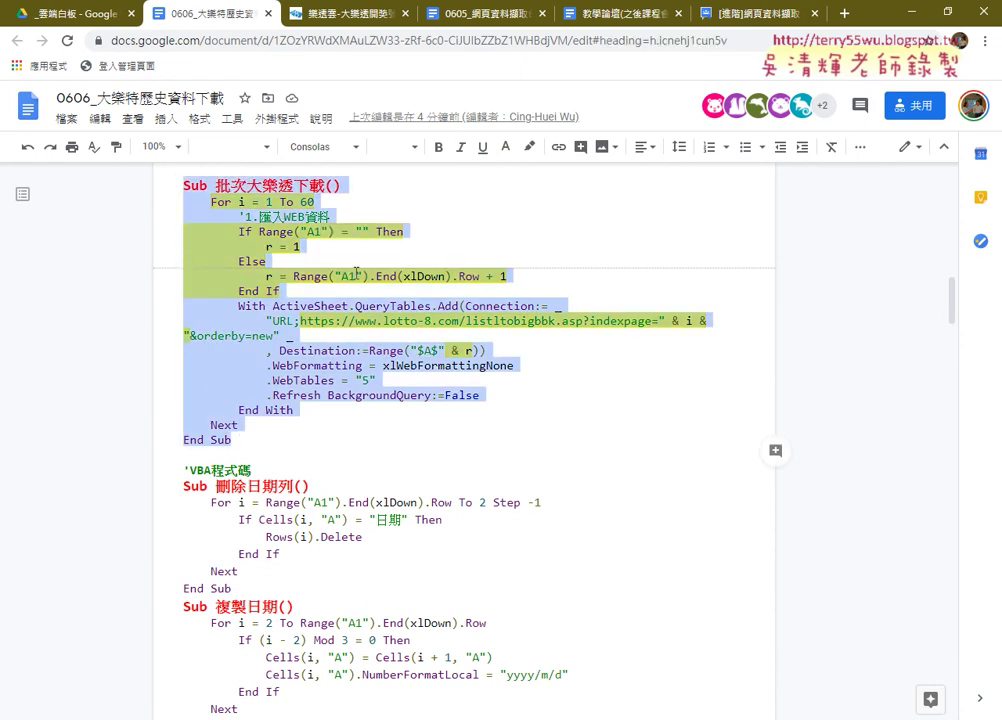
{"action": "scroll", "coordinate": [413, 314], "scroll_direction": "up", "scroll_amount": 3}
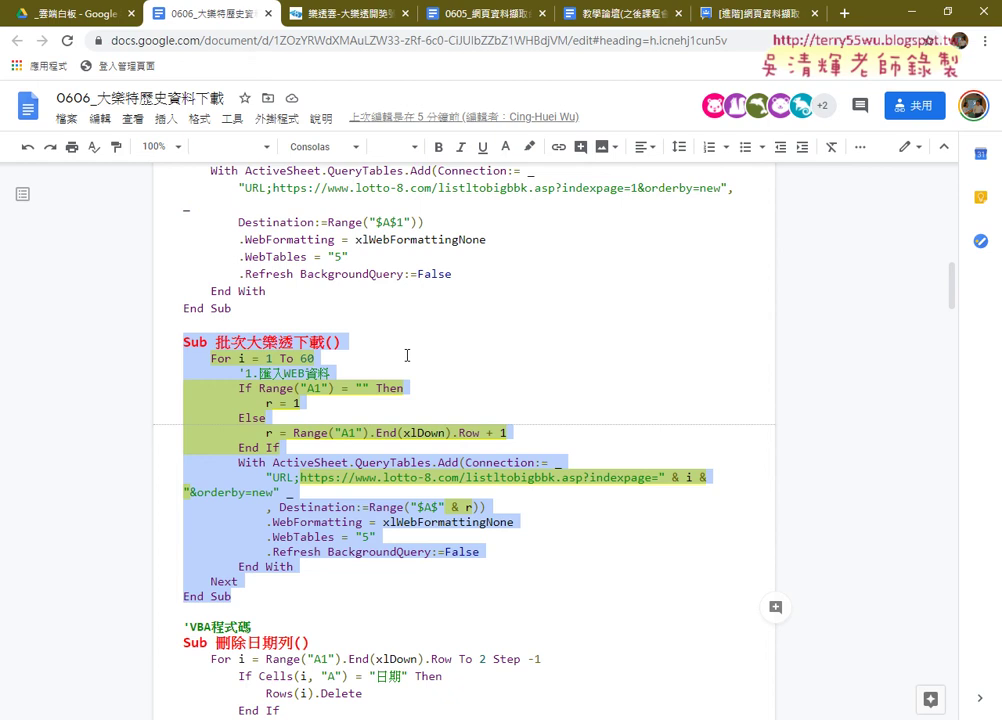
{"action": "left_click_drag", "start_coordinate": [152, 596], "coordinate": [168, 335]}
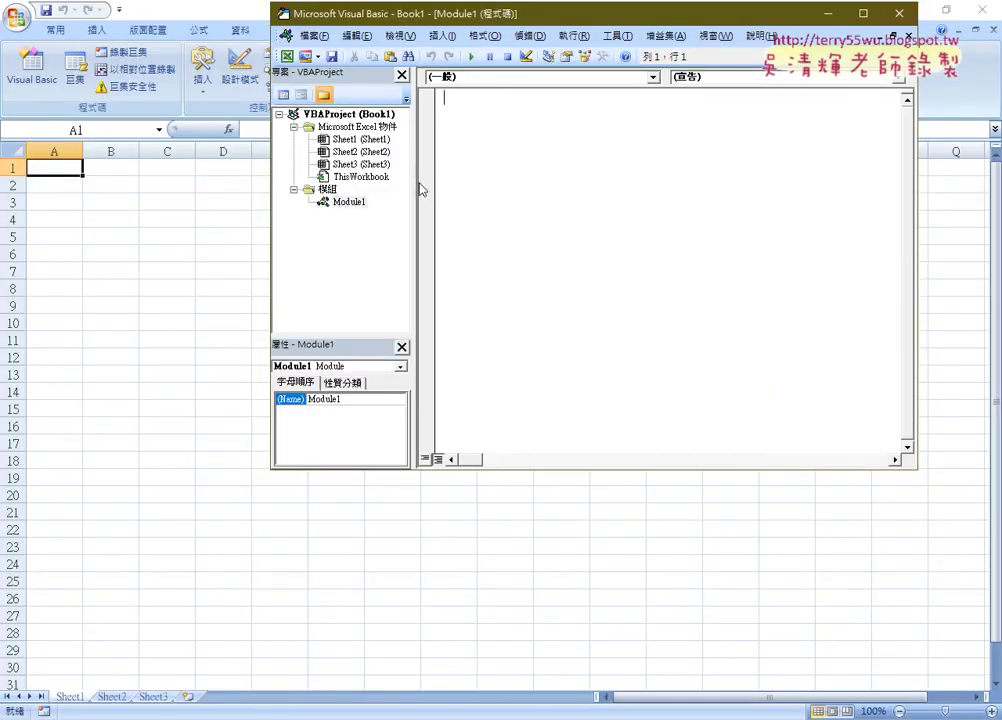
{"action": "right_click", "coordinate": [490, 147]}
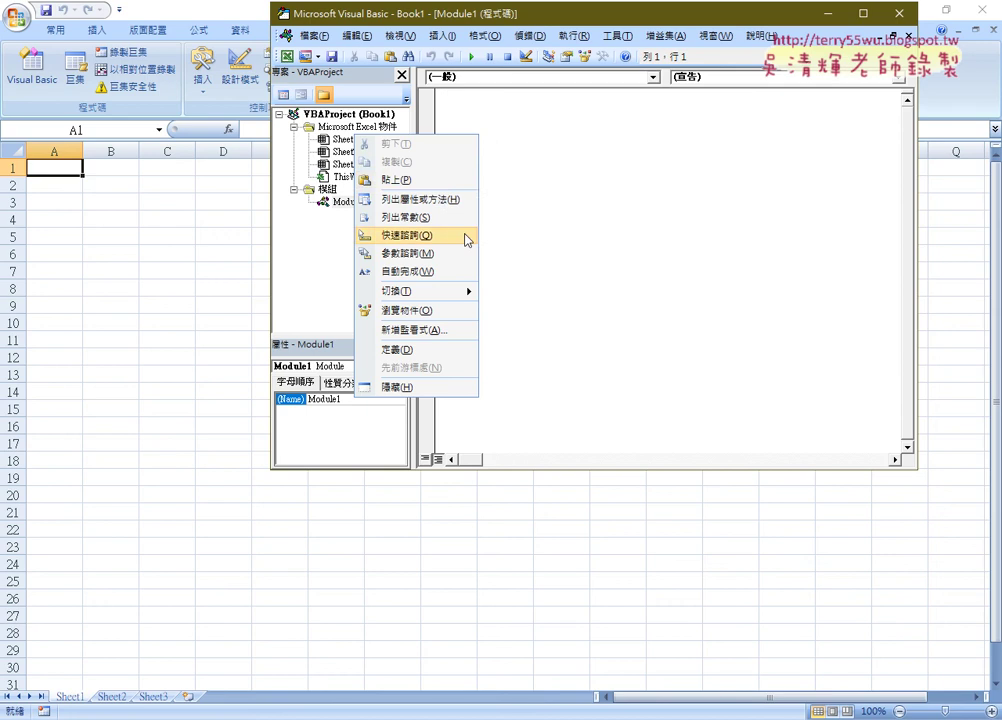
Paste the 批次大樂透下載 macro into Module1 and run it to fill Sheet1 with lotto draws
{"action": "left_click", "coordinate": [396, 179]}
{"action": "left_click_drag", "start_coordinate": [498, 336], "coordinate": [443, 336]}
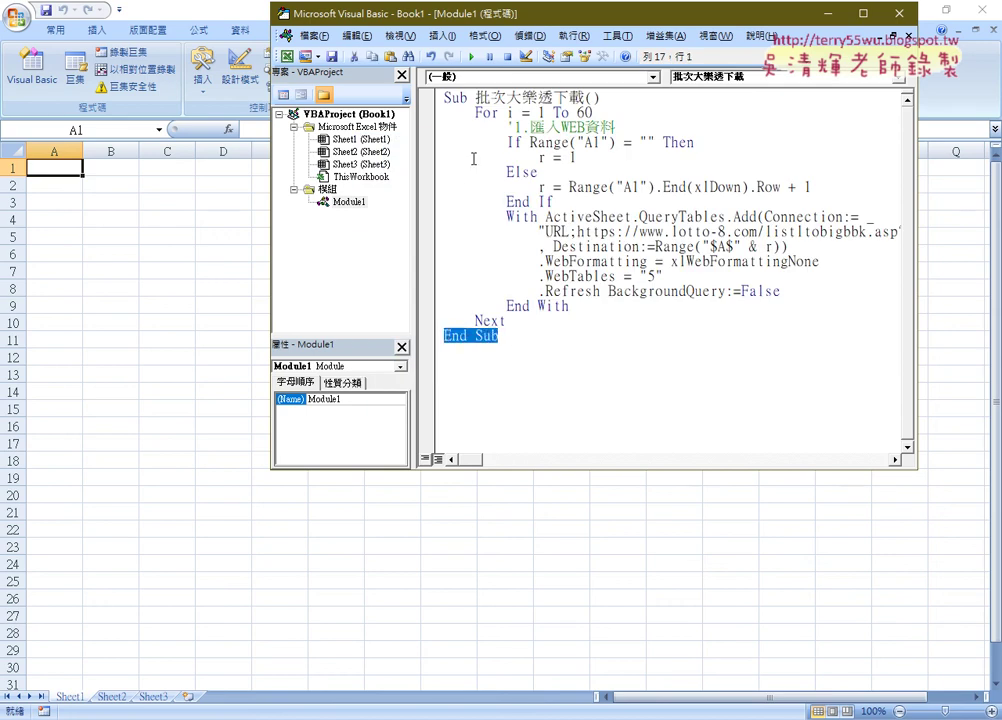
{"action": "left_click", "coordinate": [553, 201]}
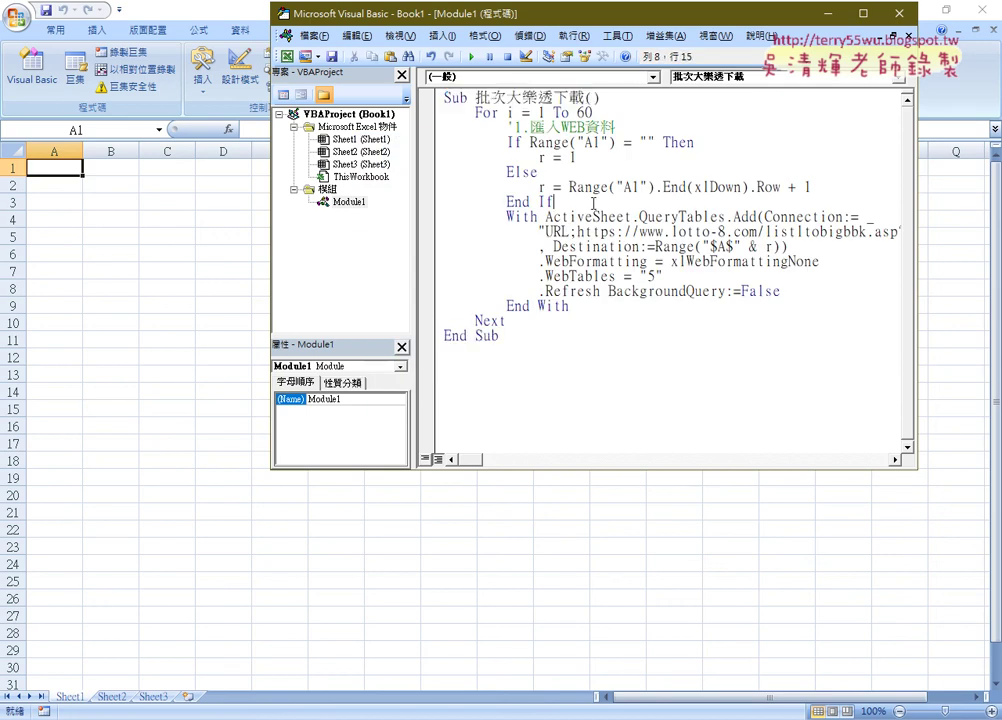
{"action": "left_click", "coordinate": [471, 57]}
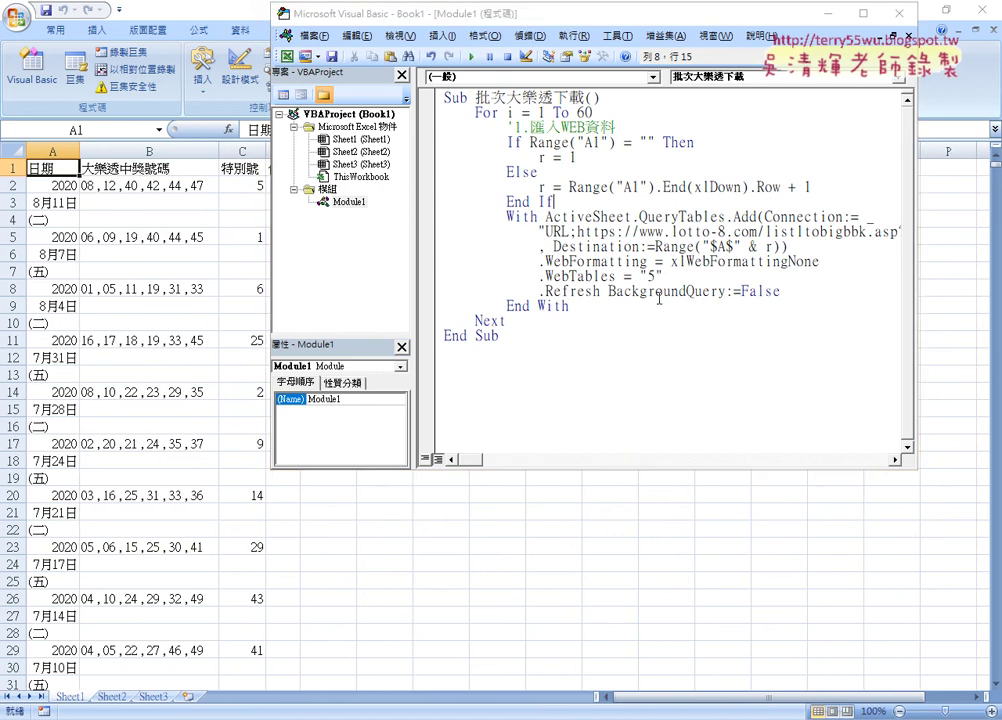
Move the macro editor aside and bring the downloaded lotto worksheet to the front
{"action": "left_click", "coordinate": [470, 364]}
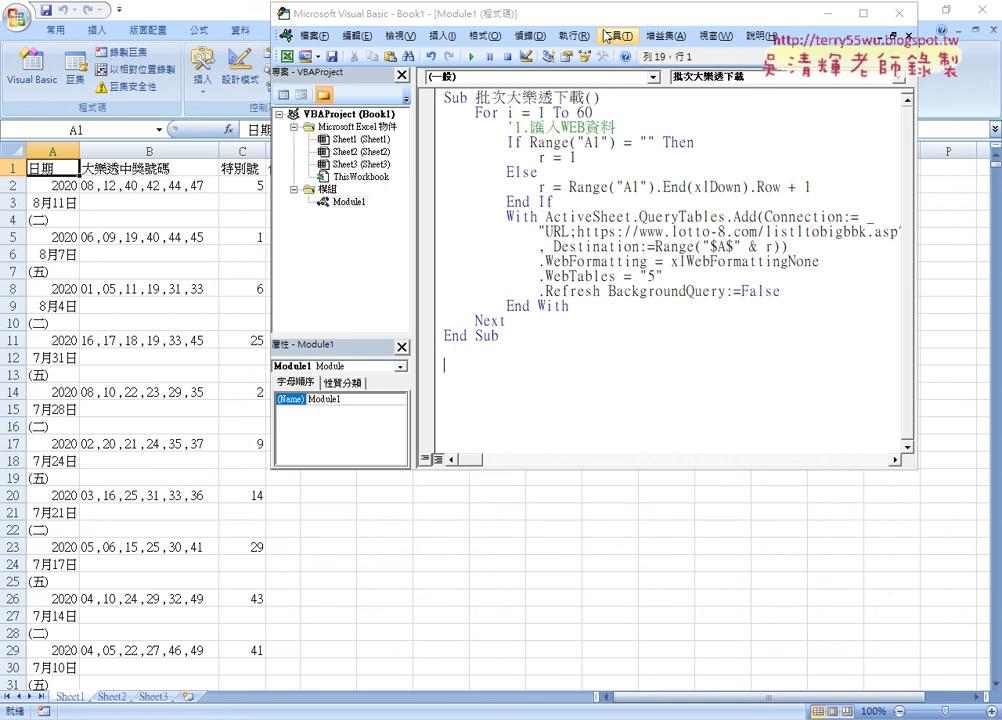
{"action": "mouse_move", "coordinate": [472, 18]}
{"action": "left_mouse_down"}
{"action": "mouse_move", "coordinate": [665, 75]}
{"action": "mouse_move", "coordinate": [561, 65]}
{"action": "left_mouse_up"}
{"action": "left_click", "coordinate": [200, 237]}
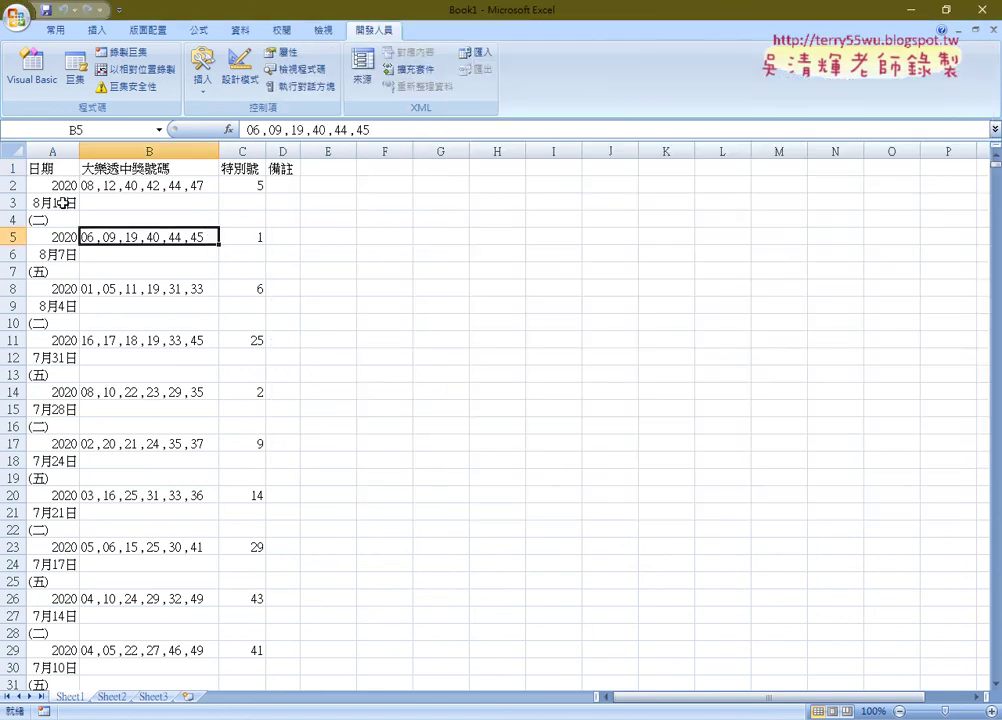
Inspect cells A2 and A3 without editing, confirming A3 holds the full date 2020/8/11
{"action": "left_click", "coordinate": [62, 203]}
{"action": "left_click", "coordinate": [60, 183]}
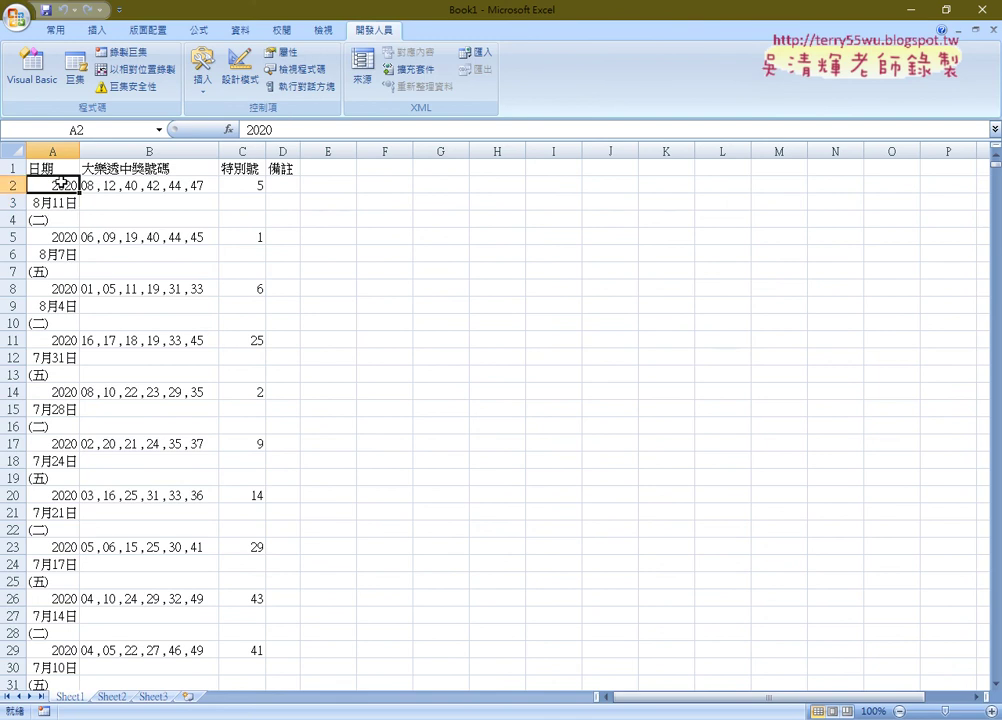
{"action": "left_click", "coordinate": [60, 203]}
{"action": "left_click", "coordinate": [60, 183]}
{"action": "double_click", "coordinate": [262, 130]}
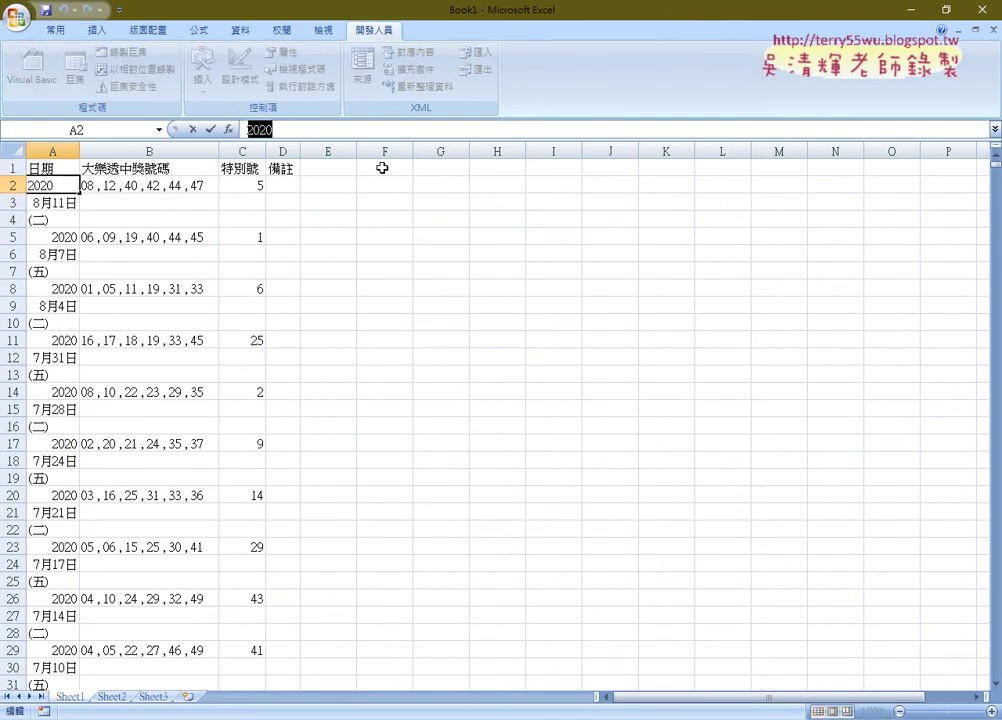
{"action": "left_click", "coordinate": [193, 134]}
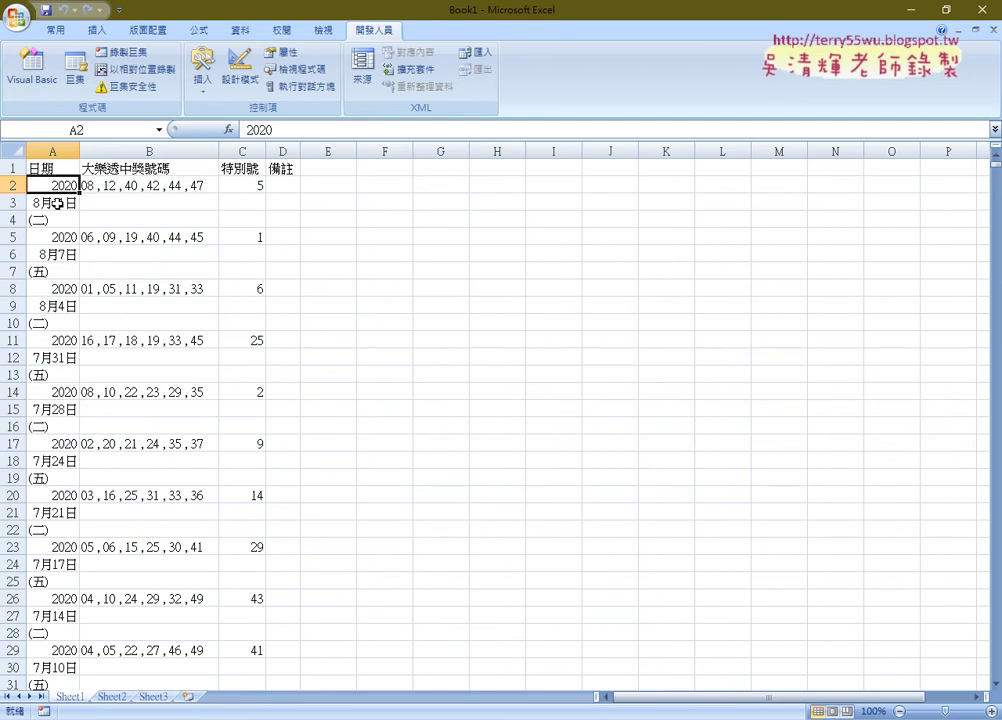
{"action": "left_click", "coordinate": [57, 203]}
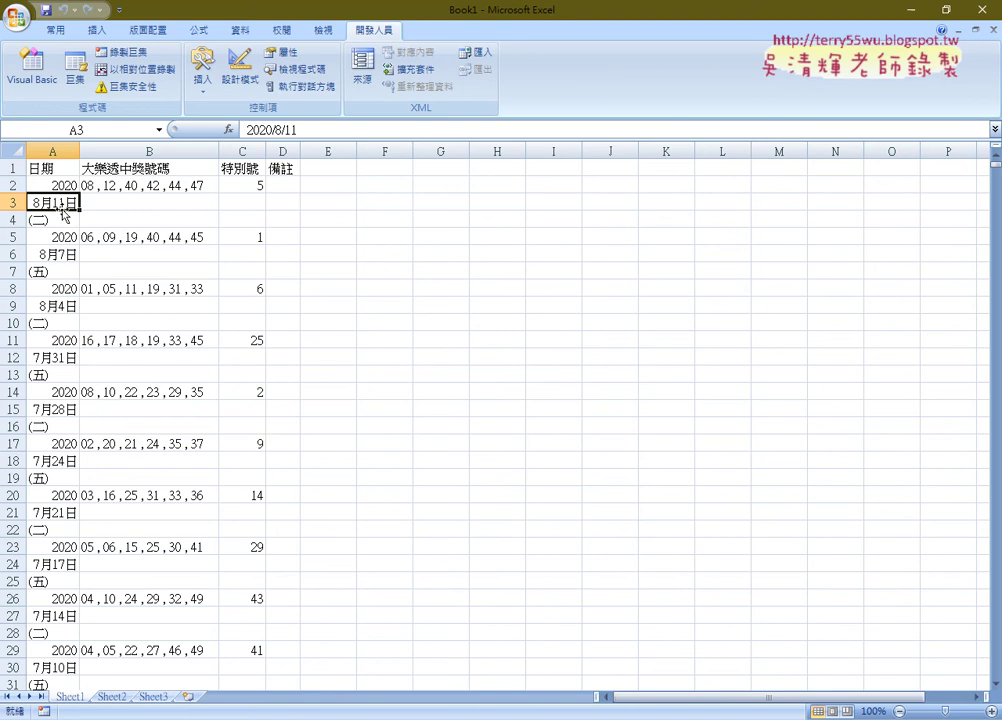
{"action": "left_click_drag", "start_coordinate": [305, 128], "coordinate": [245, 129]}
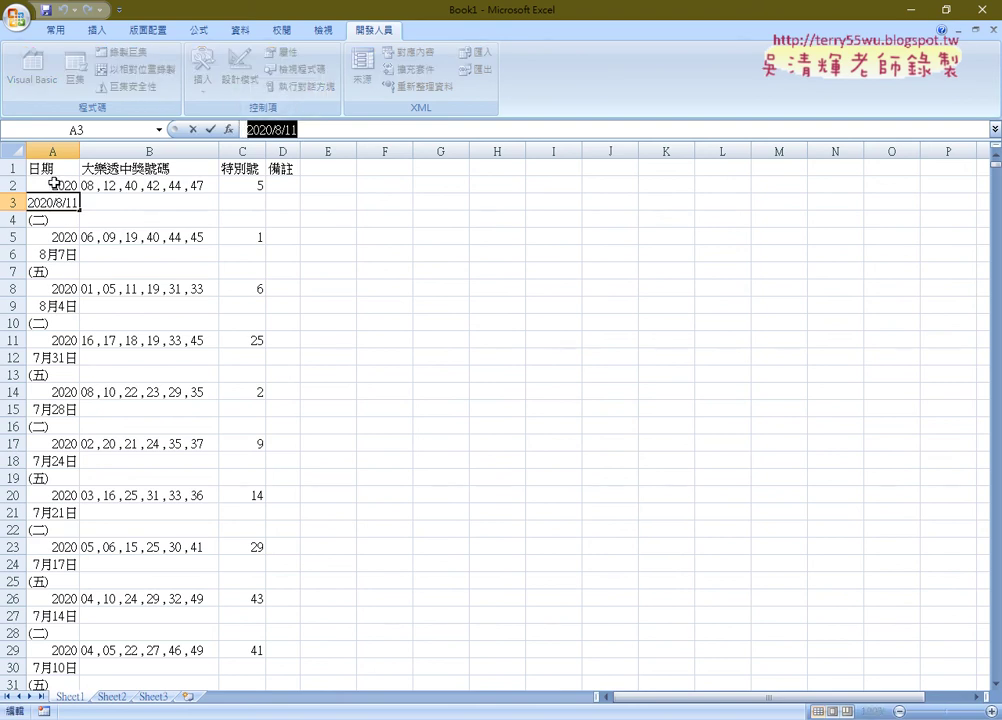
{"action": "key", "text": "Escape"}
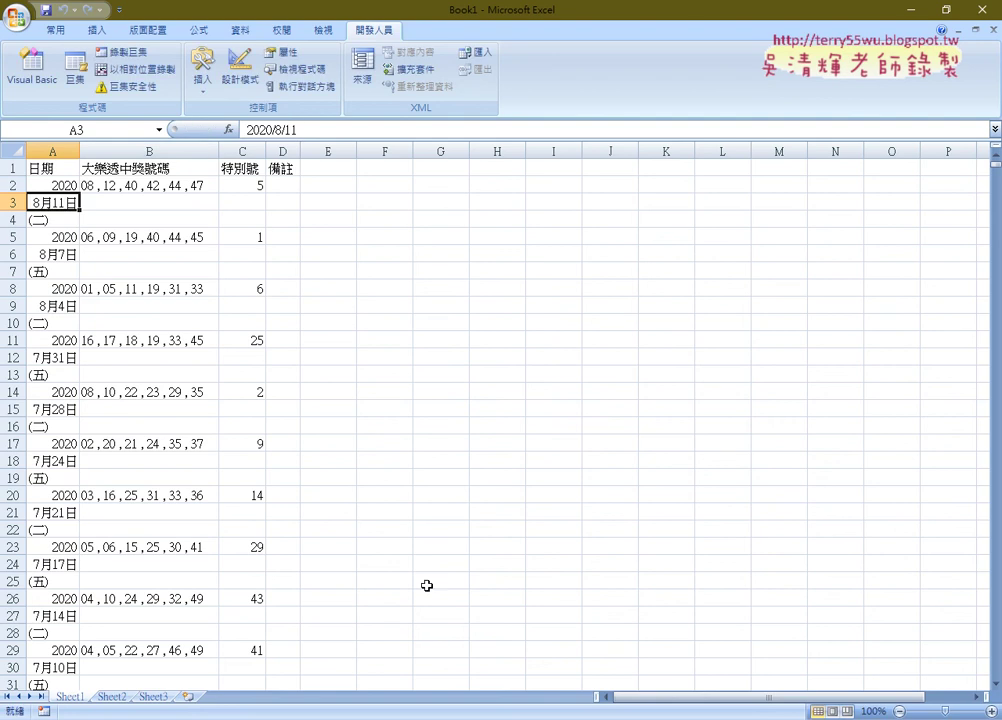
{"action": "key", "text": "alt+Tab"}
Scroll the Google Doc to the 刪除日期列 macro, select its name, and minimize Chrome
{"action": "scroll", "coordinate": [395, 376], "scroll_direction": "down", "scroll_amount": 4}
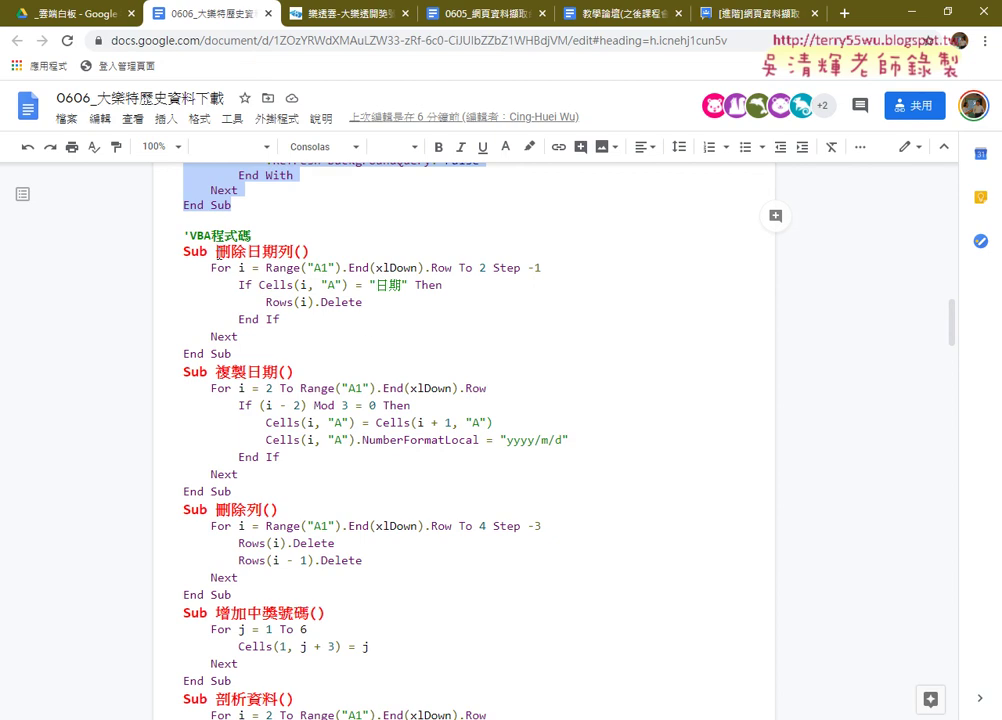
{"action": "left_click_drag", "start_coordinate": [216, 251], "coordinate": [301, 251]}
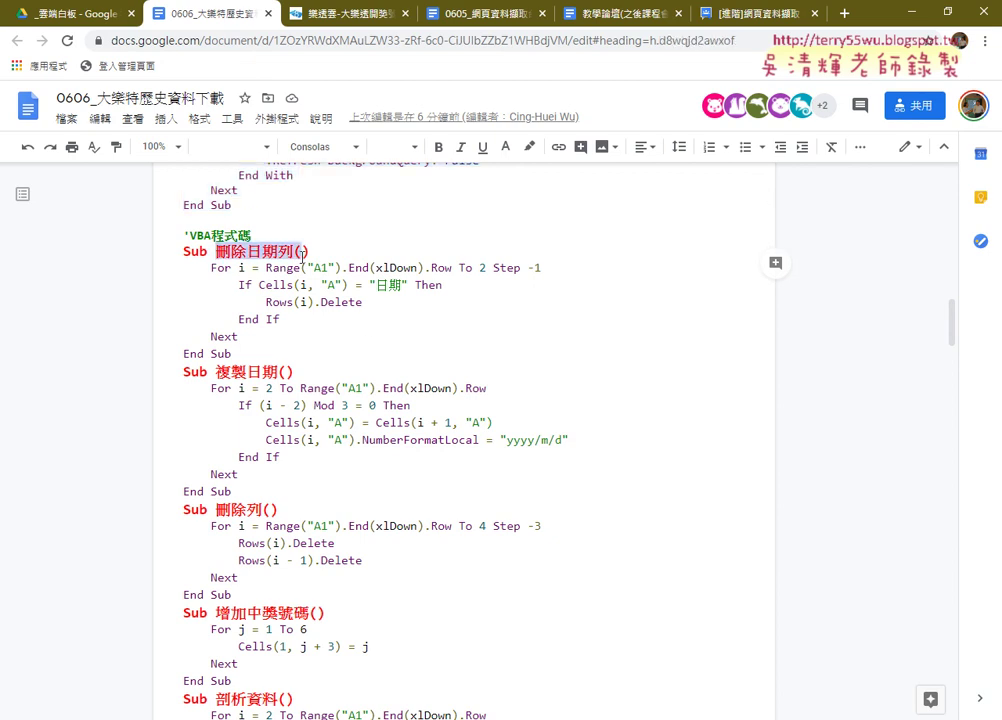
{"action": "left_click", "coordinate": [912, 16]}
Select header row 1, then find and select the repeated 日期 header row 92
{"action": "left_click", "coordinate": [58, 165]}
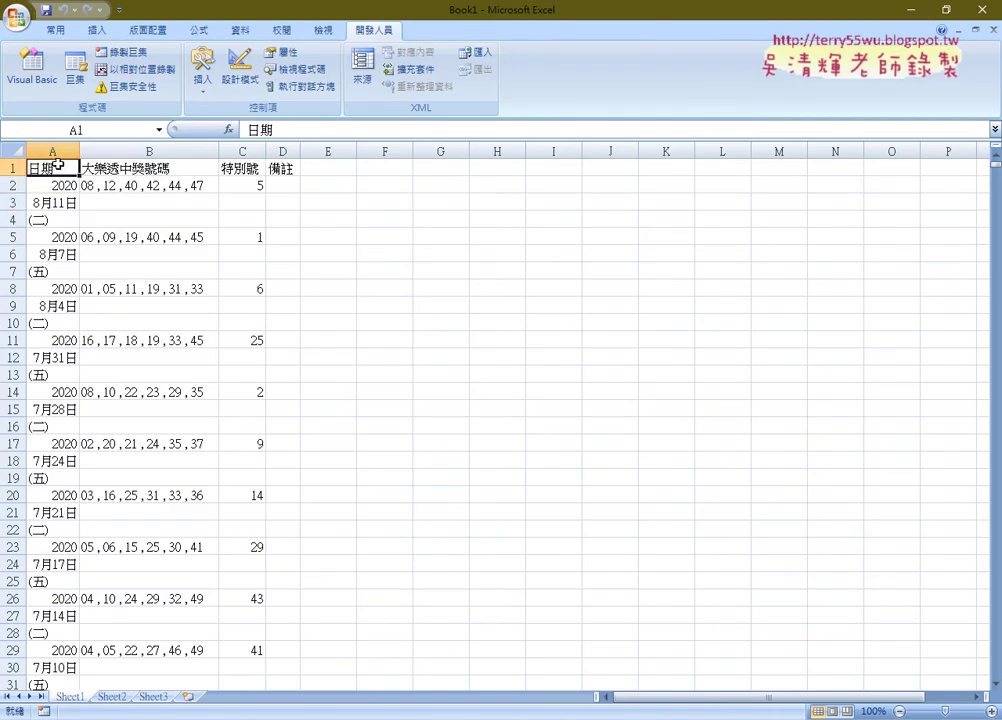
{"action": "left_click", "coordinate": [22, 168]}
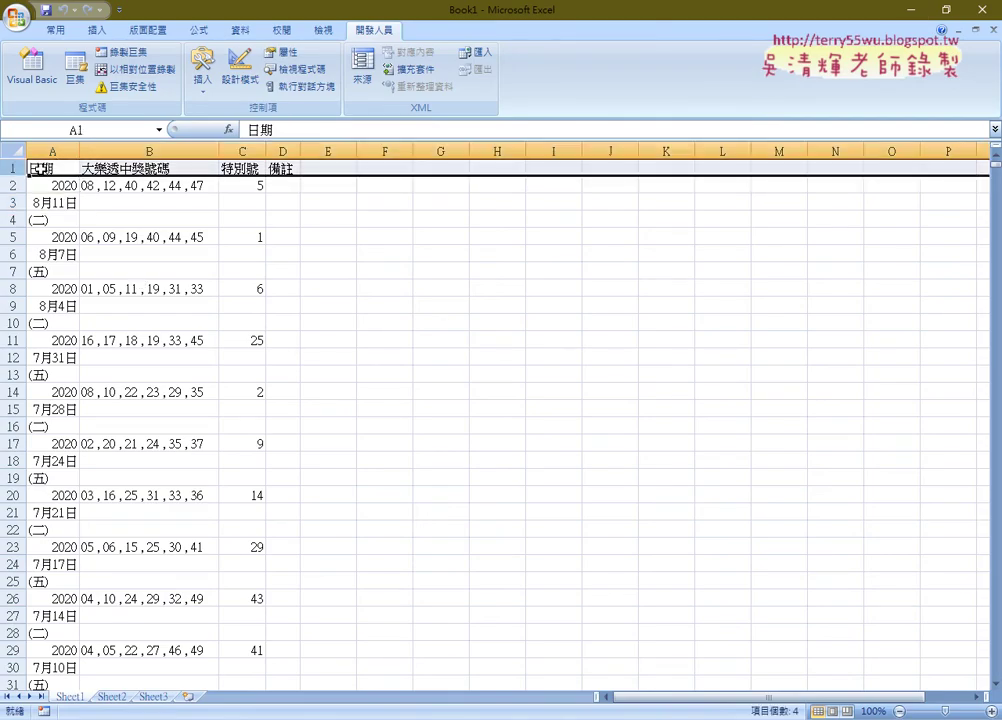
{"action": "scroll", "coordinate": [80, 352], "scroll_direction": "down", "scroll_amount": 7}
{"action": "scroll", "coordinate": [80, 352], "scroll_direction": "down", "scroll_amount": 9}
{"action": "scroll", "coordinate": [85, 355], "scroll_direction": "down", "scroll_amount": 3}
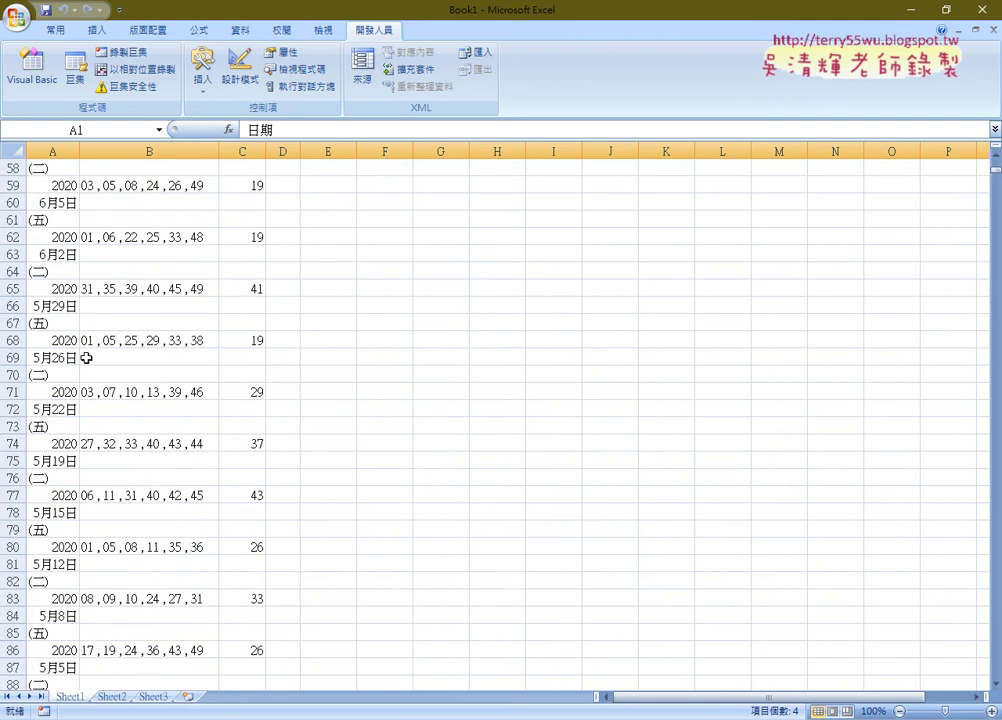
{"action": "scroll", "coordinate": [87, 357], "scroll_direction": "down", "scroll_amount": 7}
{"action": "scroll", "coordinate": [115, 356], "scroll_direction": "down", "scroll_amount": 1}
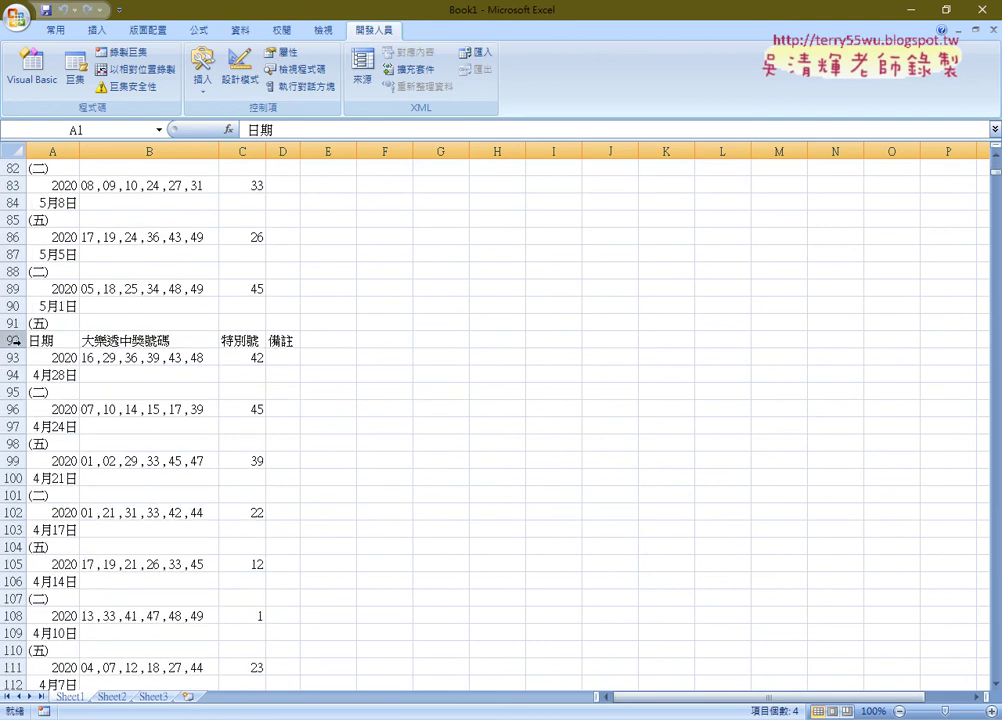
{"action": "left_click", "coordinate": [15, 341]}
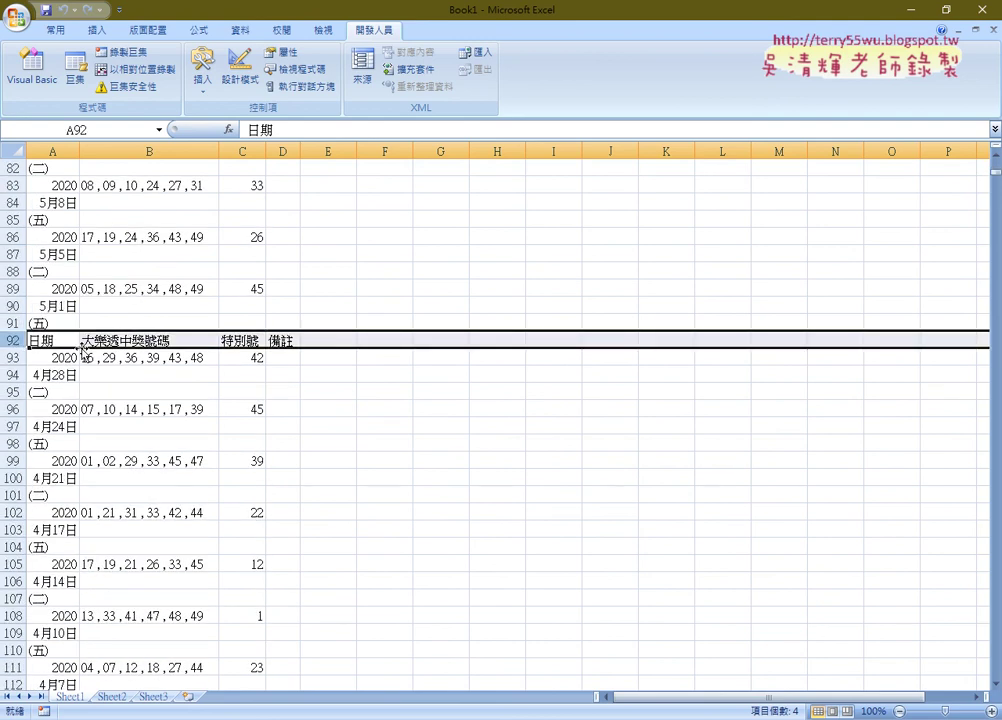
Select repeated header row 183 and open its row menu, closing it without deleting
{"action": "scroll", "coordinate": [179, 409], "scroll_direction": "down", "scroll_amount": 4}
{"action": "scroll", "coordinate": [186, 454], "scroll_direction": "down", "scroll_amount": 4}
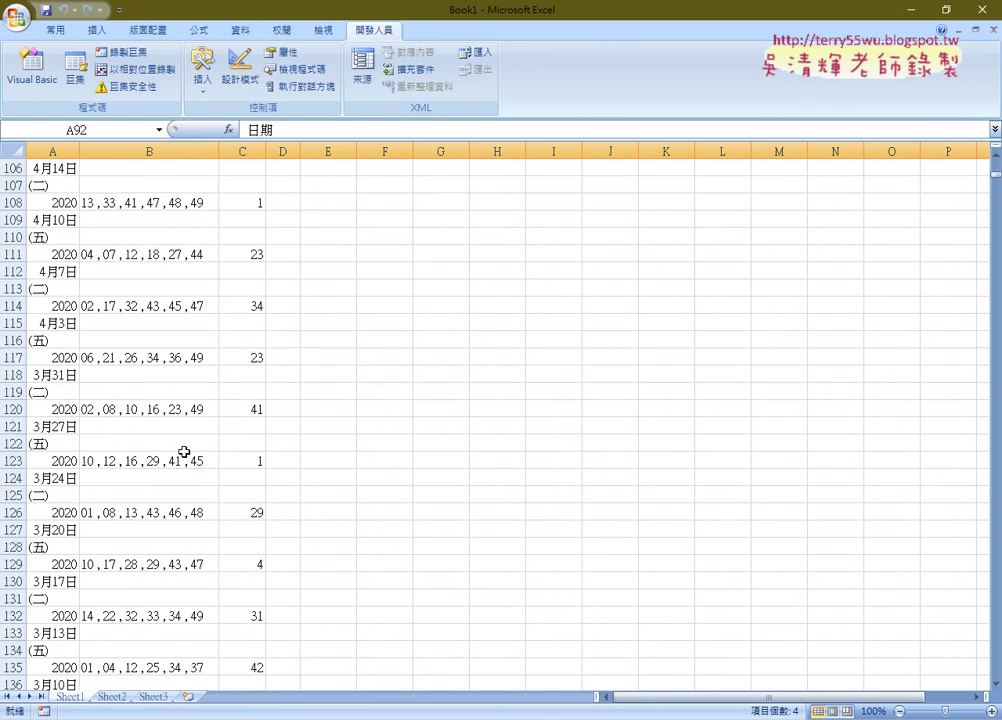
{"action": "scroll", "coordinate": [186, 445], "scroll_direction": "down", "scroll_amount": 12}
{"action": "scroll", "coordinate": [184, 440], "scroll_direction": "down", "scroll_amount": 5}
{"action": "scroll", "coordinate": [184, 440], "scroll_direction": "down", "scroll_amount": 4}
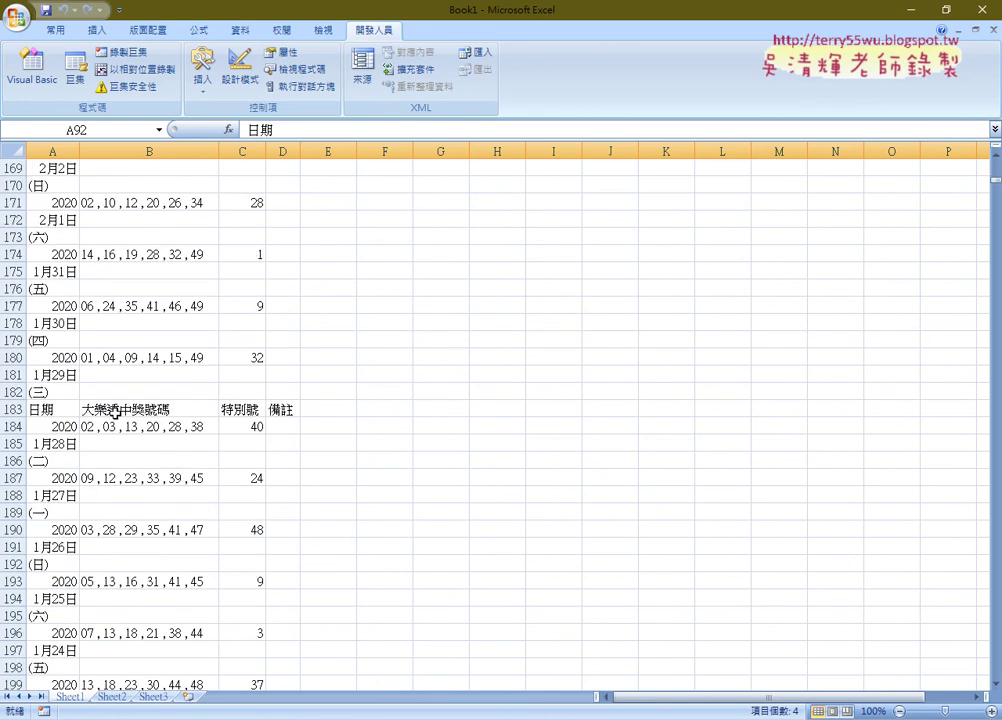
{"action": "left_click", "coordinate": [59, 409]}
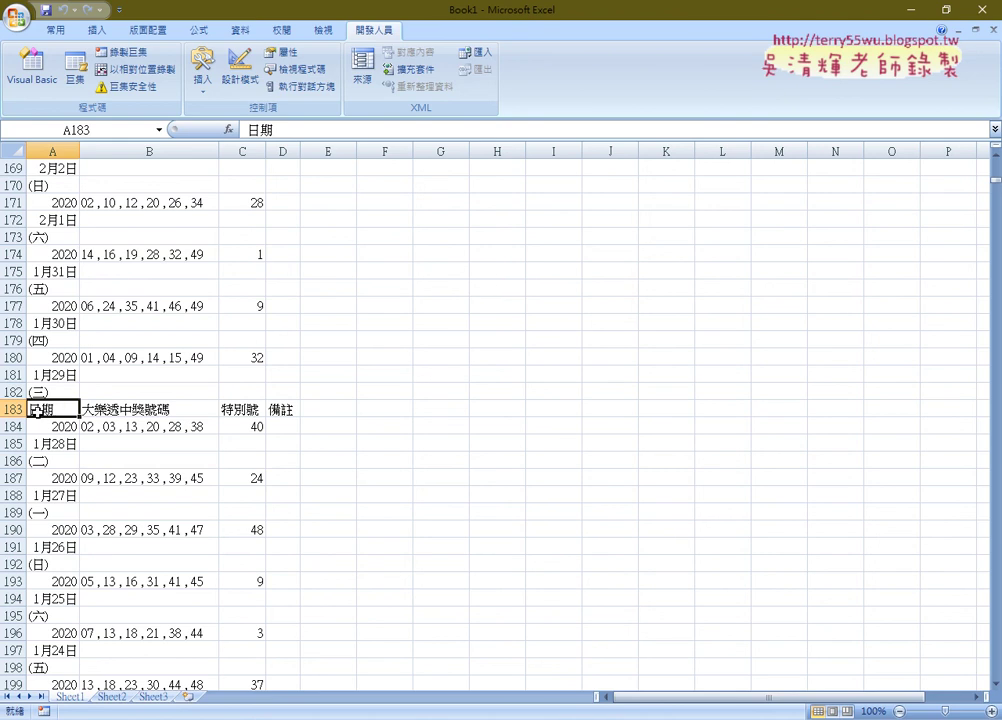
{"action": "left_click", "coordinate": [13, 409]}
{"action": "right_click", "coordinate": [90, 411]}
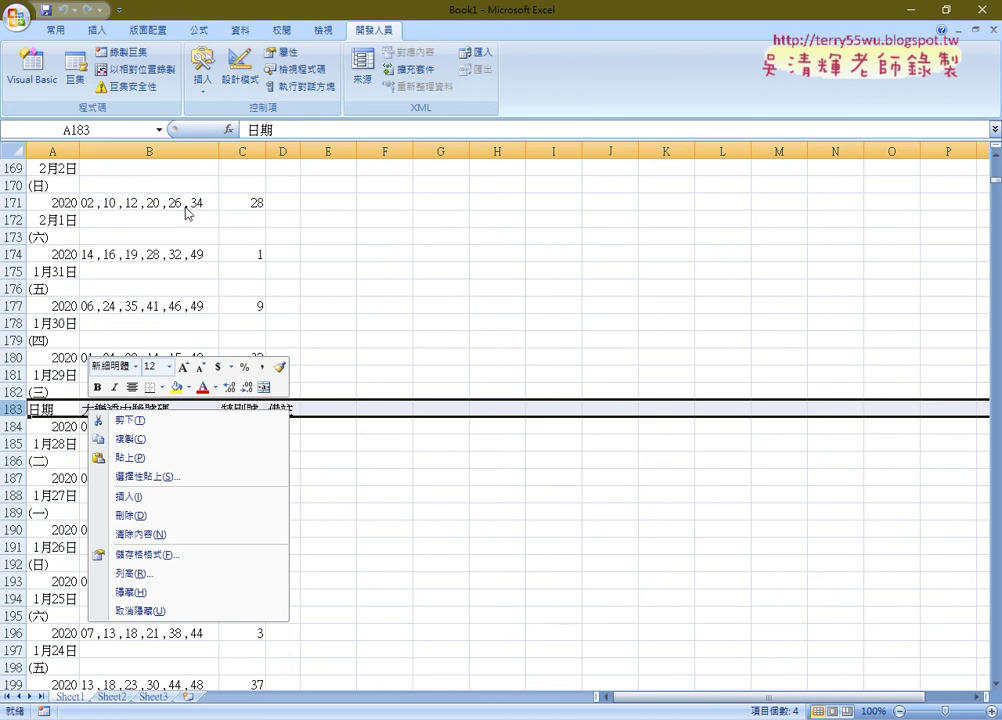
{"action": "left_click", "coordinate": [32, 65]}
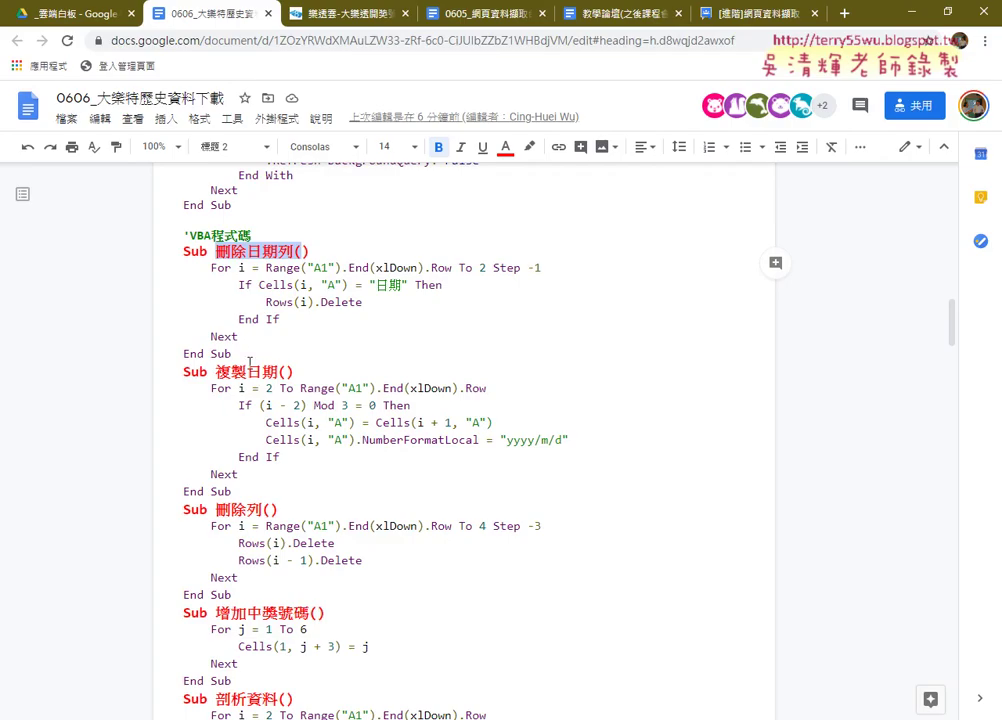
Copy the 刪除日期列 macro from Sub through End Sub in the Google Docs notes
{"action": "left_click_drag", "start_coordinate": [284, 358], "coordinate": [168, 238]}
{"action": "left_click", "coordinate": [285, 271]}
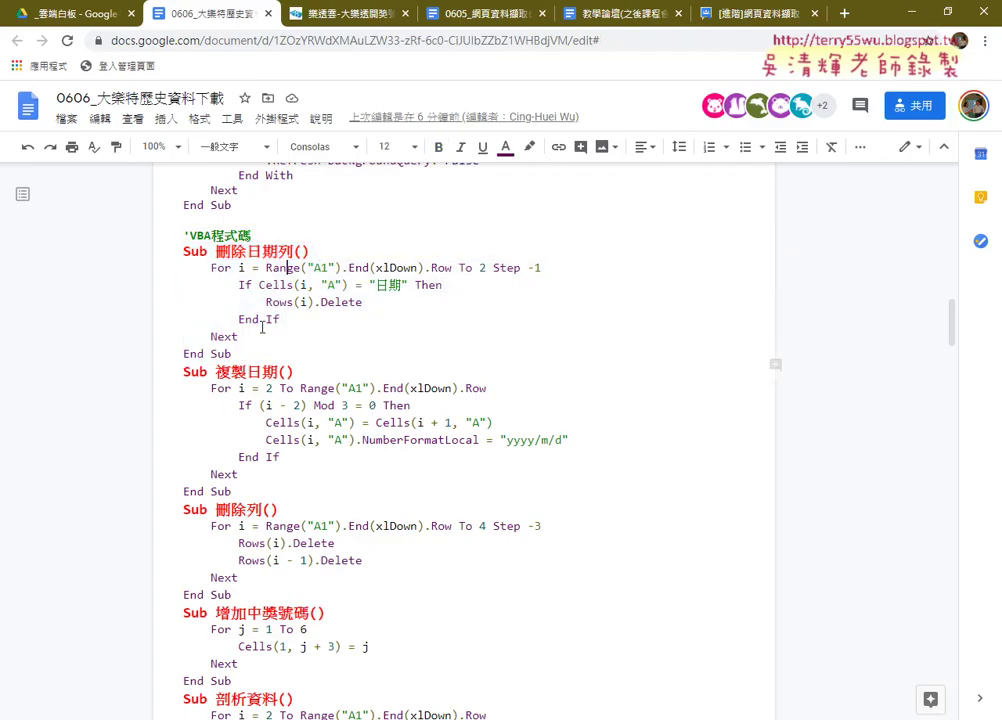
{"action": "left_click_drag", "start_coordinate": [232, 354], "coordinate": [181, 251]}
{"action": "key", "text": "ctrl+c"}
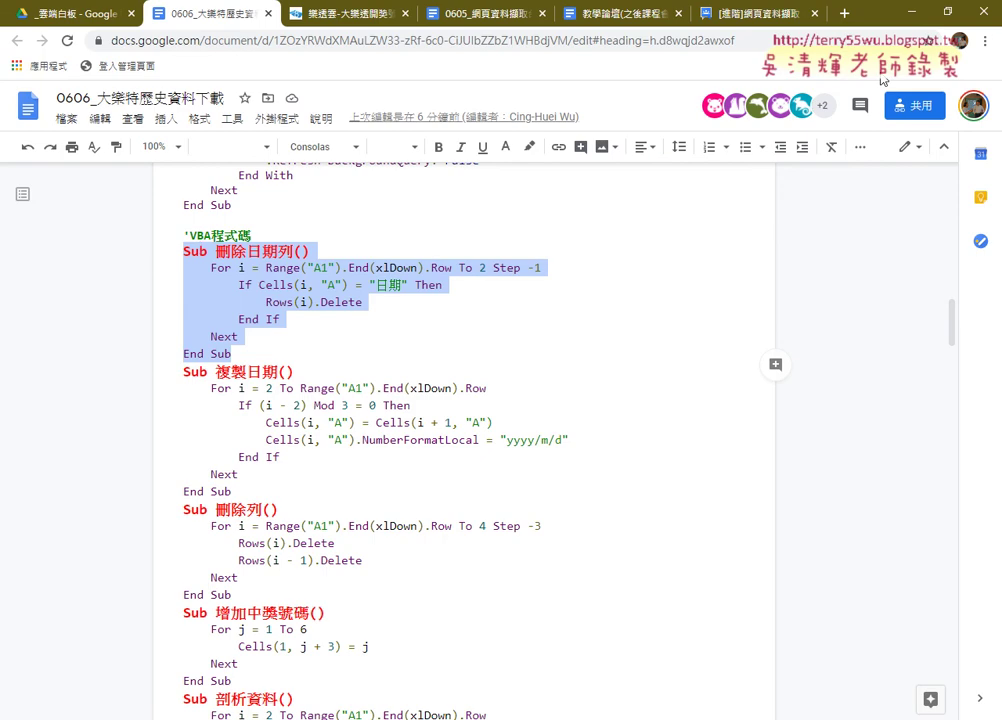
{"action": "key", "text": "alt+Tab"}
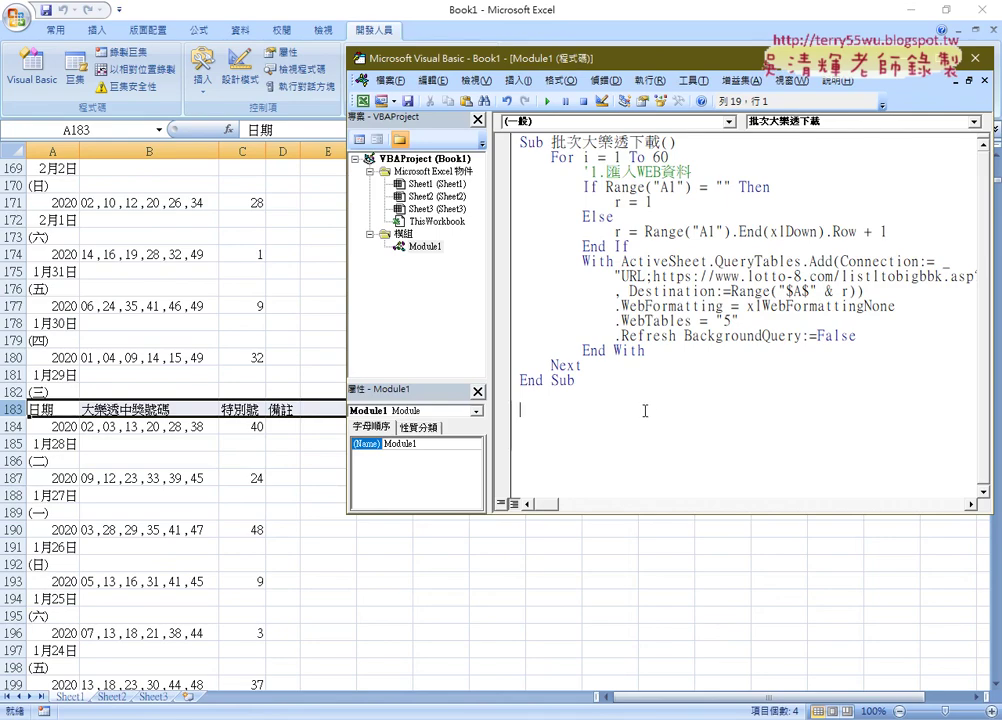
Paste 刪除日期列 into Module1 and run it to remove the repeated 日期 header rows
{"action": "key", "text": "ctrl+v"}
{"action": "scroll", "coordinate": [650, 410], "scroll_direction": "down", "scroll_amount": 1}
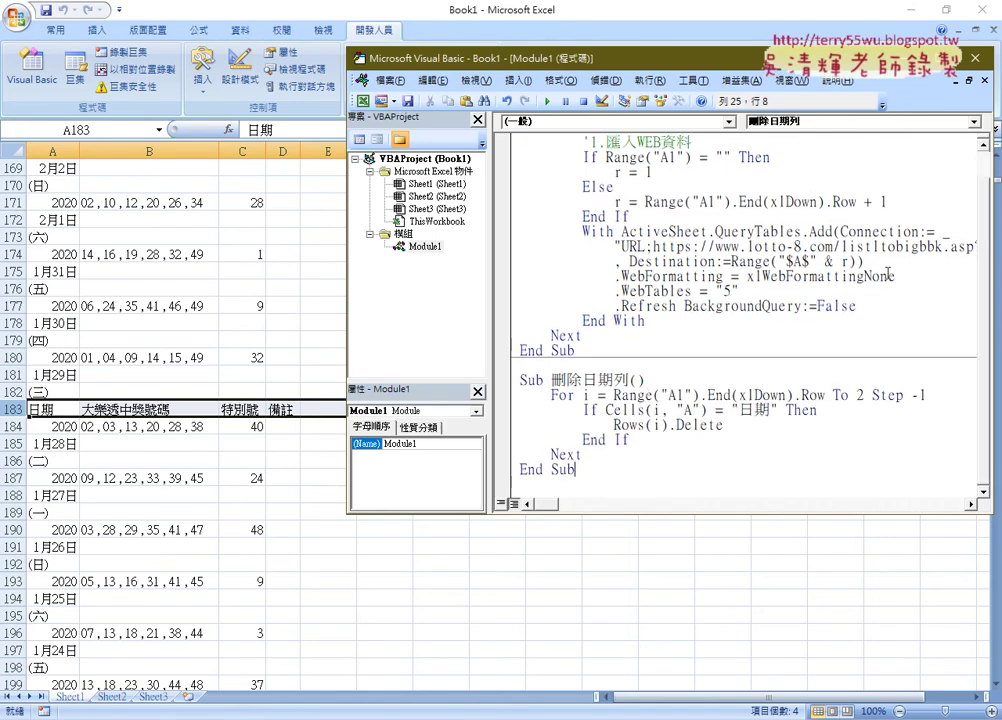
{"action": "left_click", "coordinate": [786, 395]}
{"action": "left_click", "coordinate": [653, 410]}
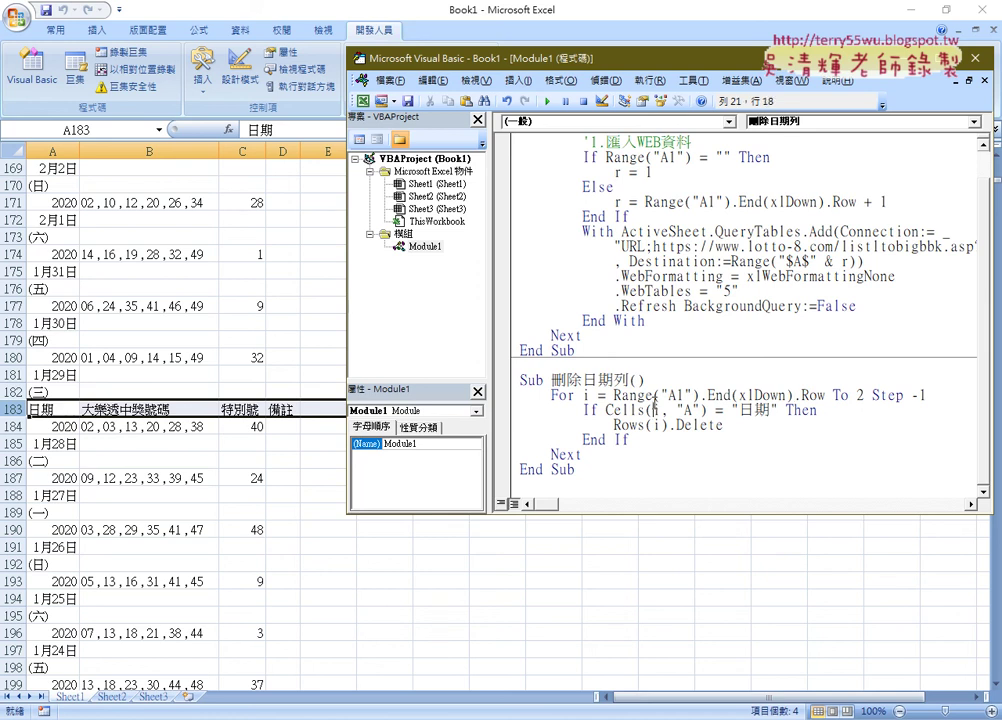
{"action": "left_click", "coordinate": [548, 101]}
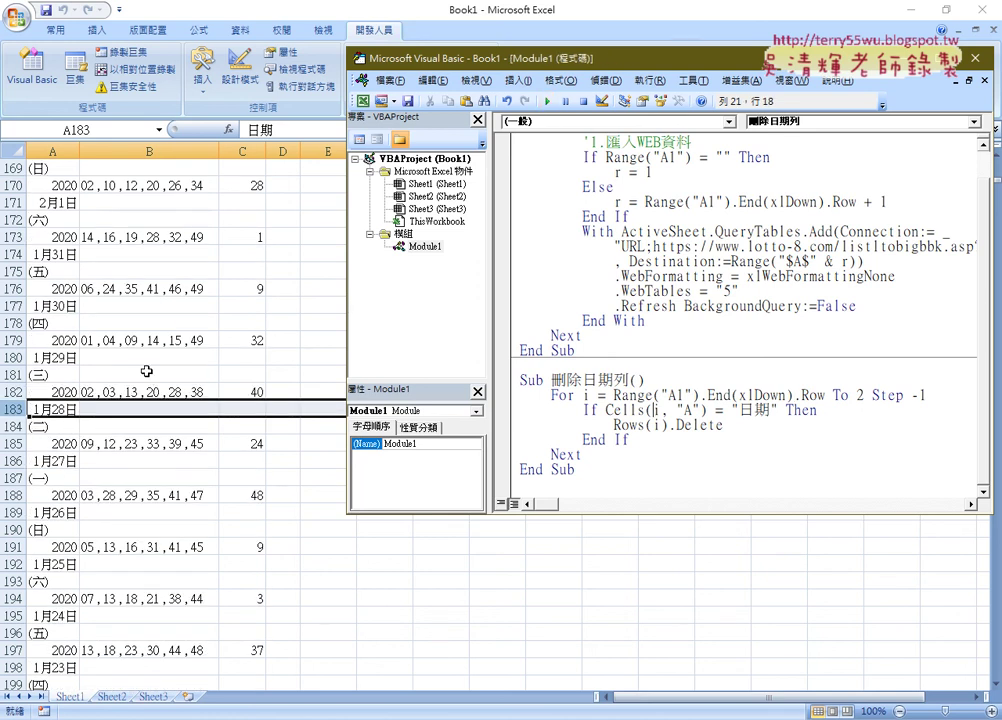
{"action": "left_click", "coordinate": [146, 371]}
{"action": "scroll", "coordinate": [190, 368], "scroll_direction": "up", "scroll_amount": 11}
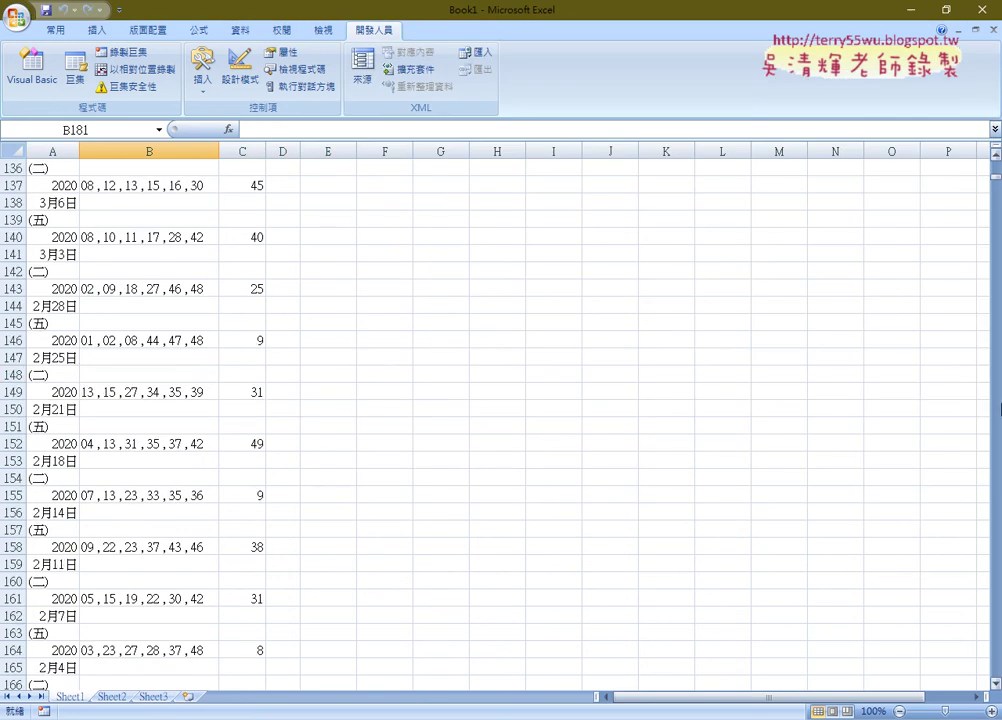
Reopen the macro editor and add a blank line below the last macro in Module1
{"action": "mouse_move", "coordinate": [998, 178]}
{"action": "left_mouse_down"}
{"action": "mouse_move", "coordinate": [998, 330]}
{"action": "mouse_move", "coordinate": [997, 160]}
{"action": "left_mouse_up"}
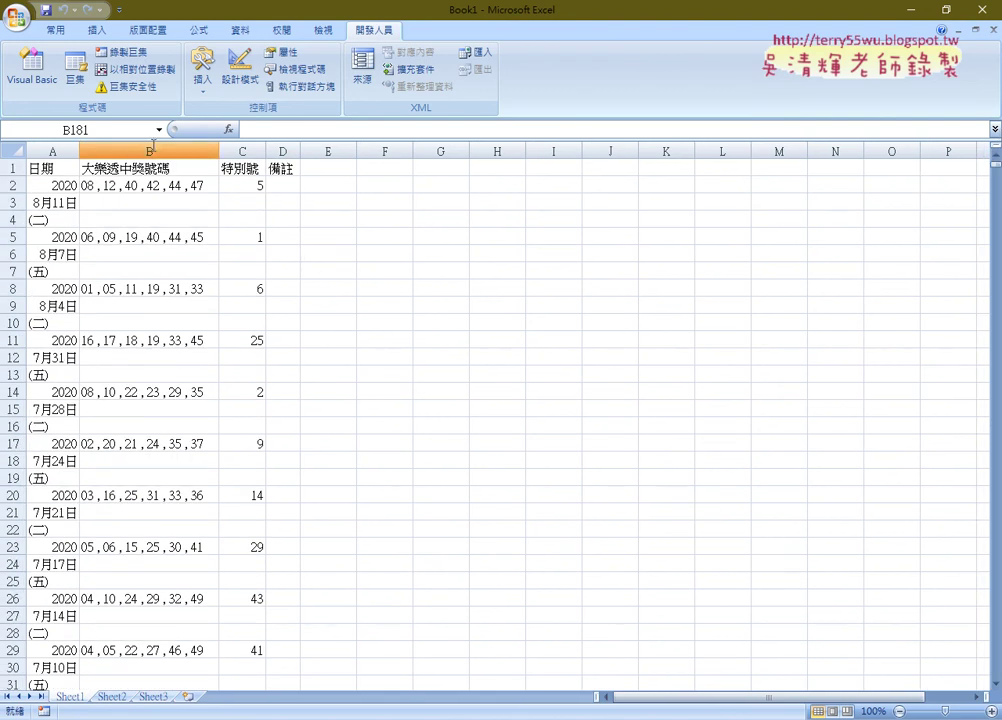
{"action": "left_click", "coordinate": [32, 66]}
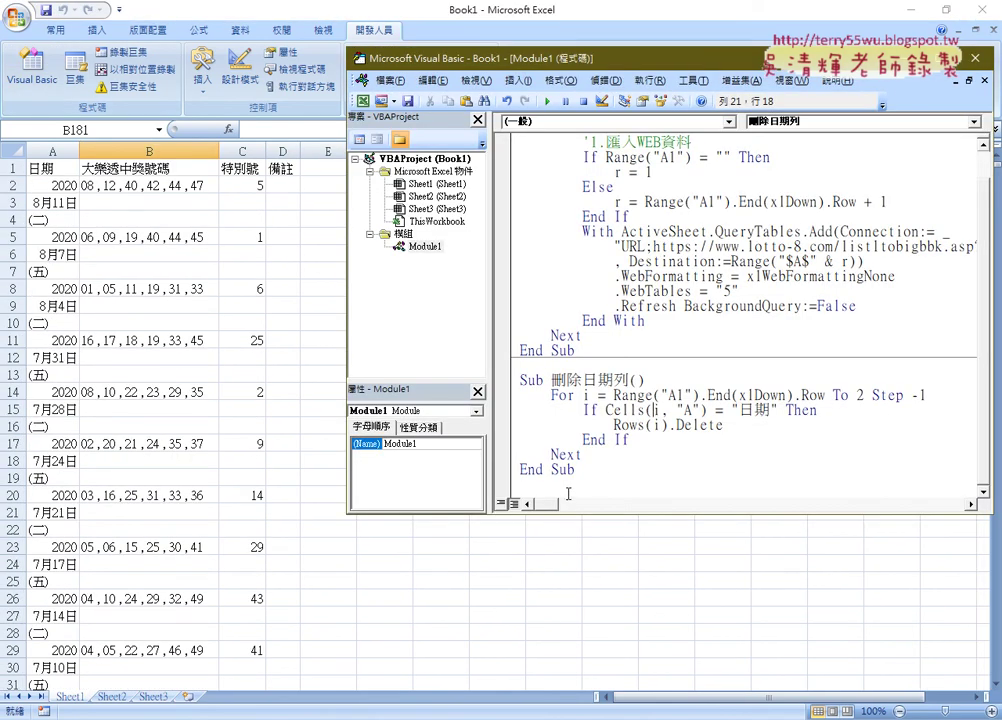
{"action": "left_click", "coordinate": [569, 488]}
{"action": "key", "text": "Return"}
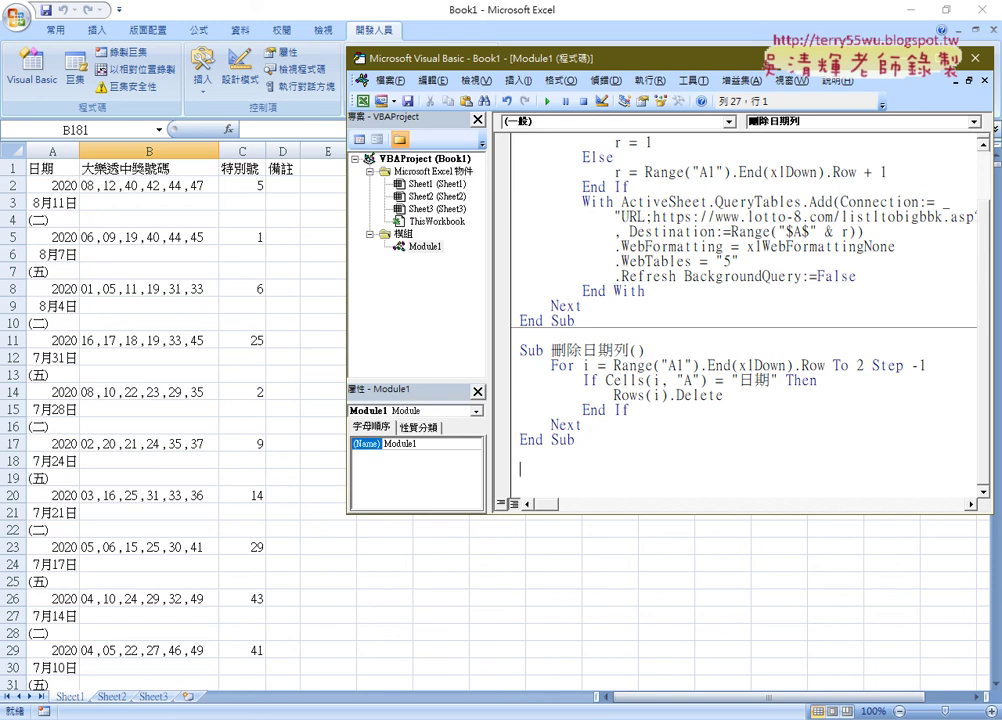
{"action": "key", "text": "alt+Tab"}
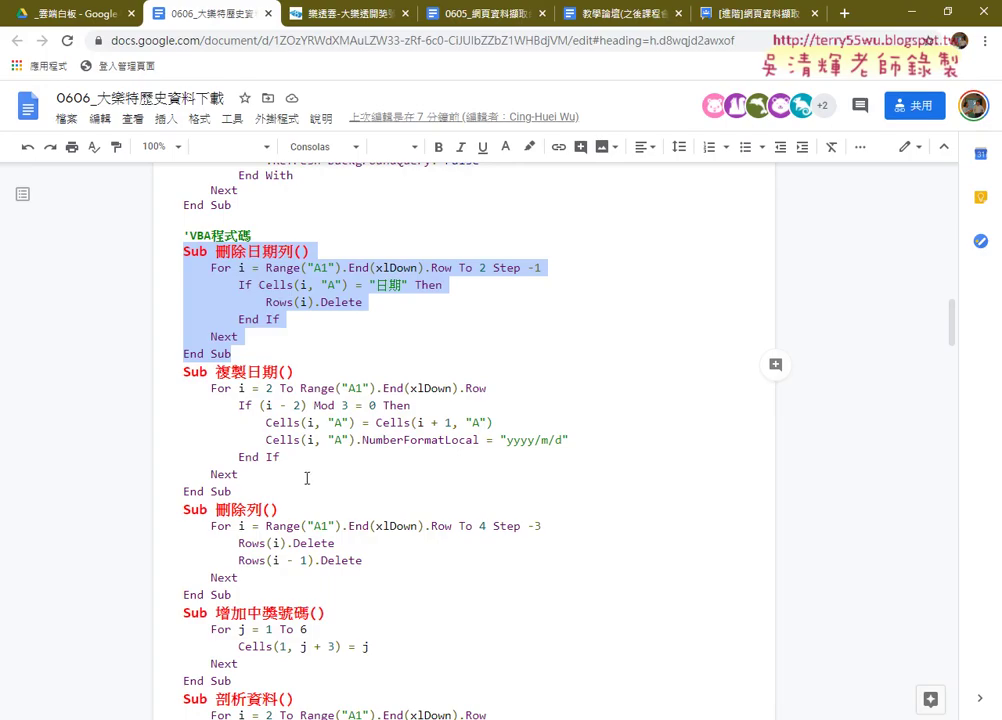
Copy the whole Sub 複製日期 block from the Google Docs notes
{"action": "left_click_drag", "start_coordinate": [233, 491], "coordinate": [181, 372]}
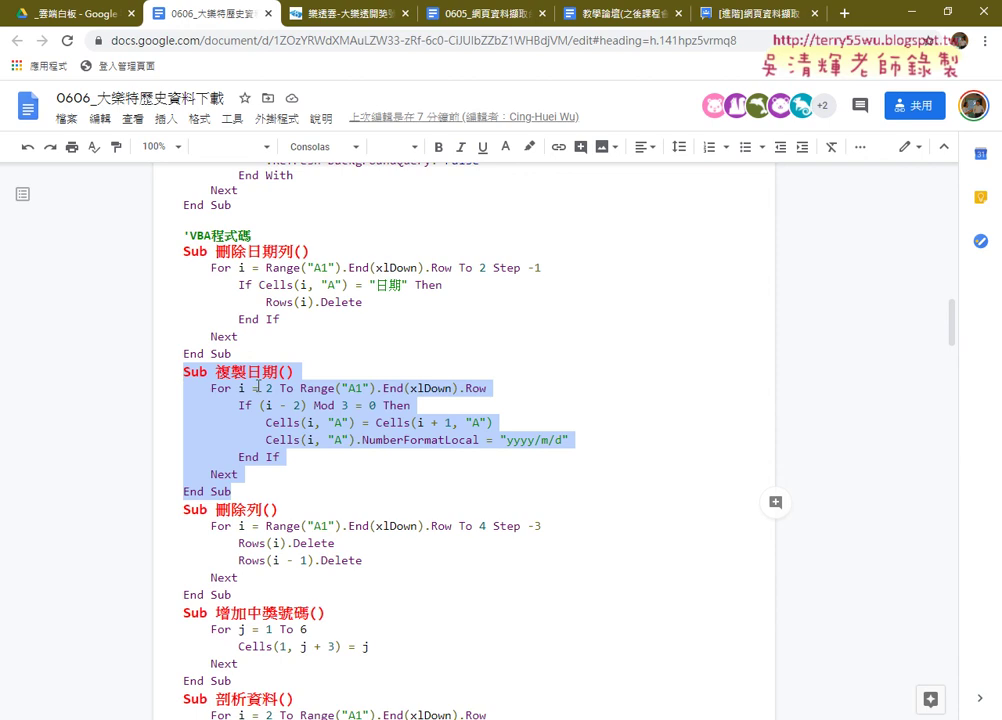
{"action": "key", "text": "alt+Tab"}
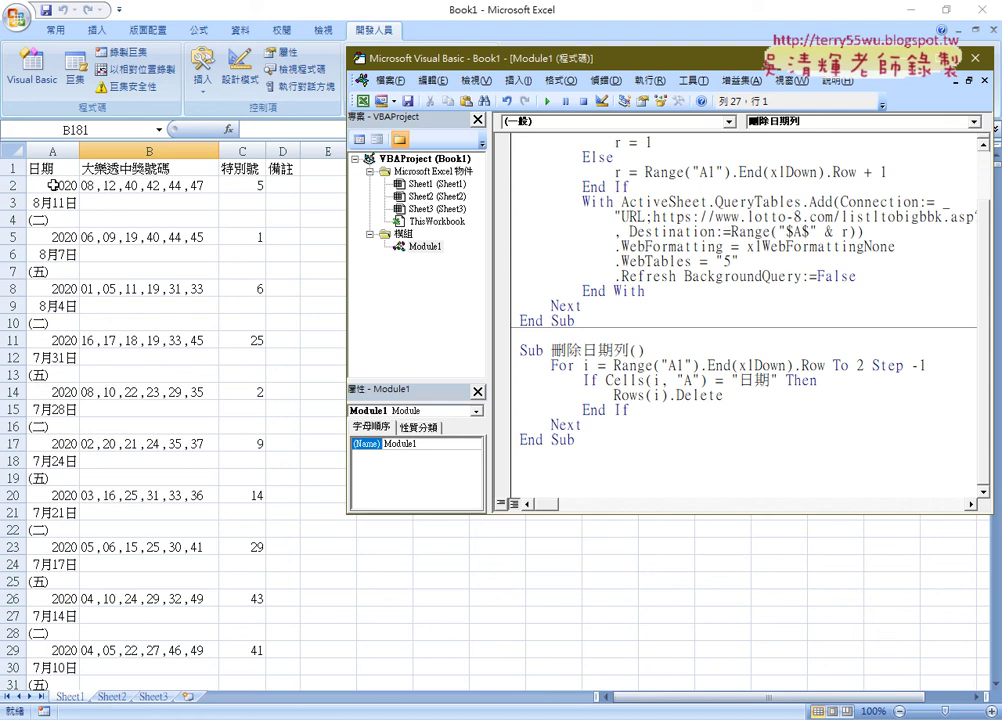
{"action": "key", "text": "Up"}
{"action": "left_click", "coordinate": [50, 184]}
{"action": "left_click", "coordinate": [67, 202]}
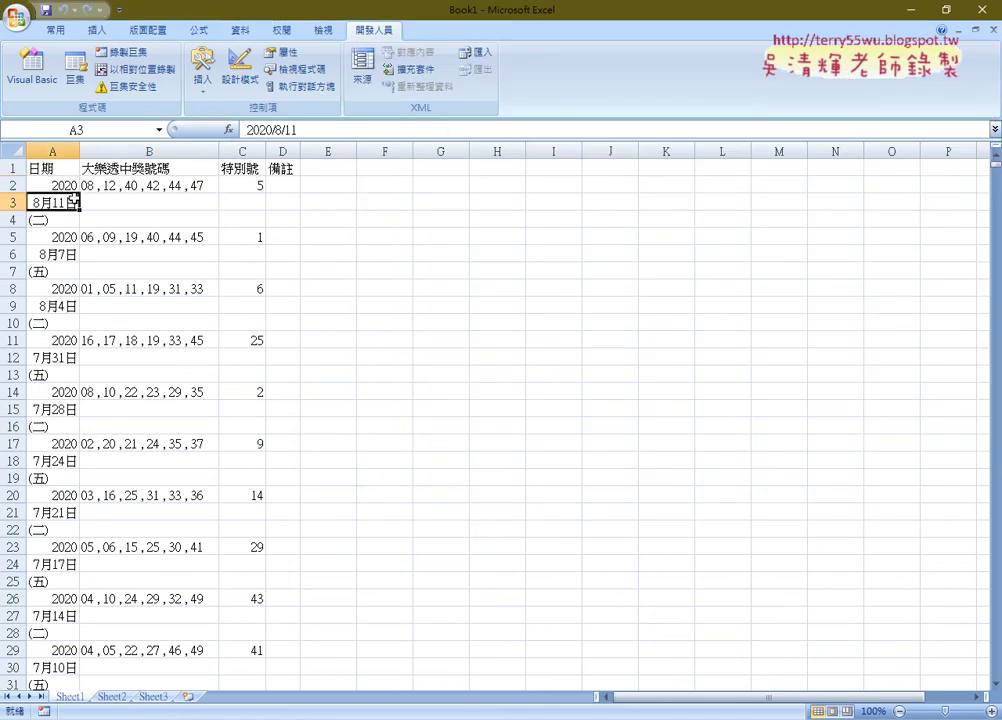
{"action": "left_click_drag", "start_coordinate": [313, 129], "coordinate": [246, 129]}
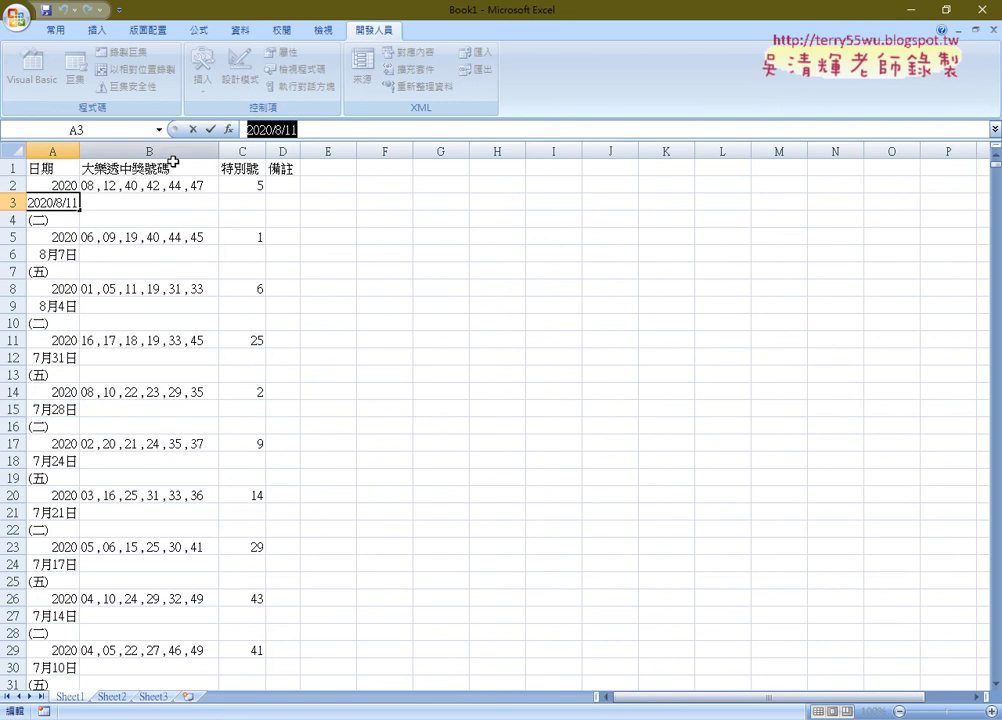
{"action": "left_click", "coordinate": [193, 129]}
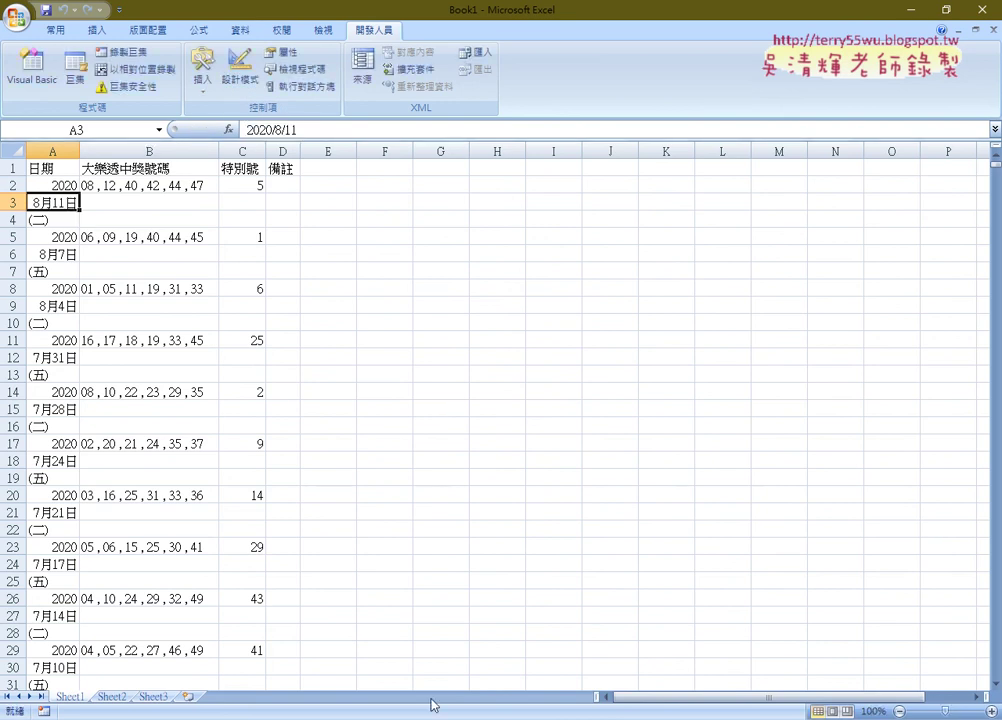
{"action": "left_click", "coordinate": [476, 624]}
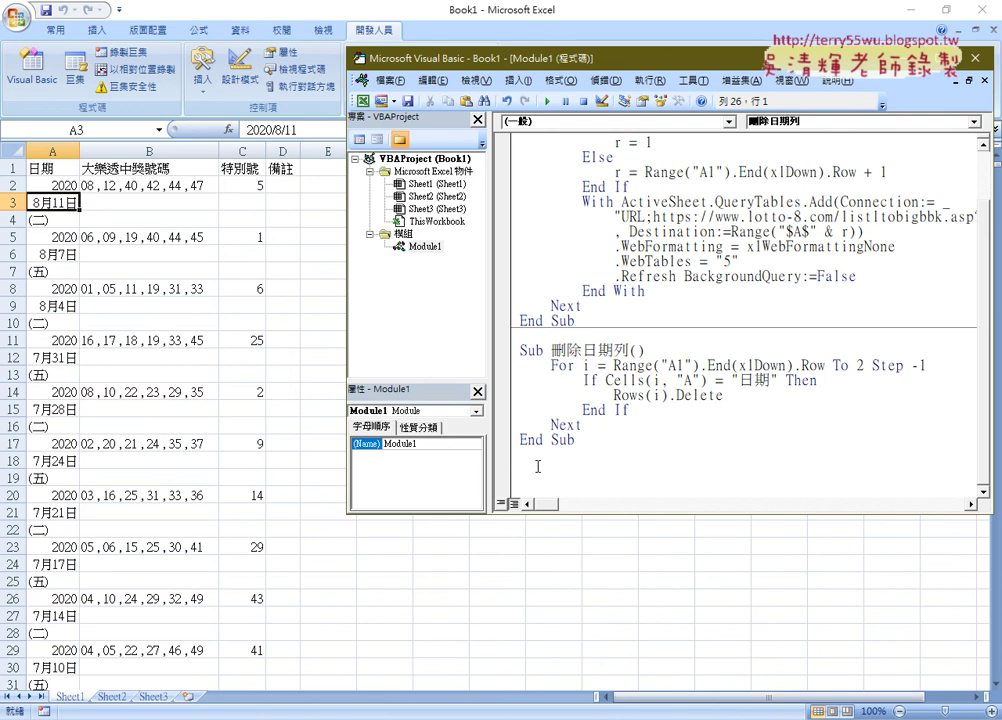
Paste 複製日期 into Module1 below 刪除日期列 and highlight its If block
{"action": "type", "text": "Sub 複製日期()     For i = 2 To Range(\"A1\").End(xlDown).Row         If (i - 2) Mod 3 = 0 Then             Cells(i, \"A\") = Cells(i + 1, \"A\")             Cells(i, \"A\").NumberFormatLocal = \"yyyy/m/d\"         End If     Next End Sub"}
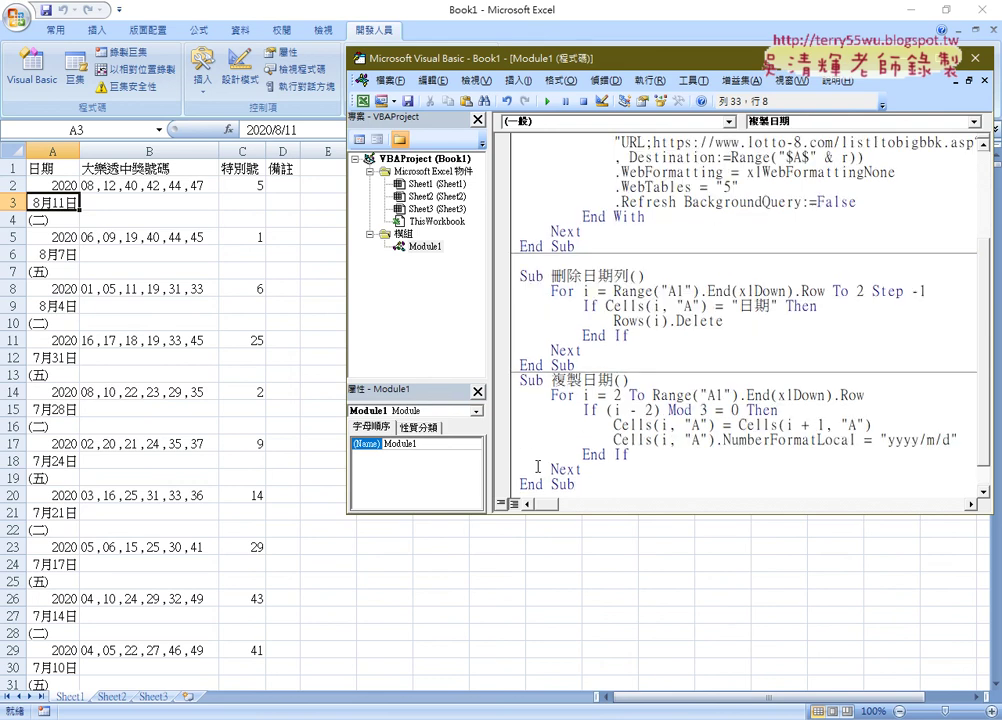
{"action": "left_click_drag", "start_coordinate": [576, 484], "coordinate": [511, 410]}
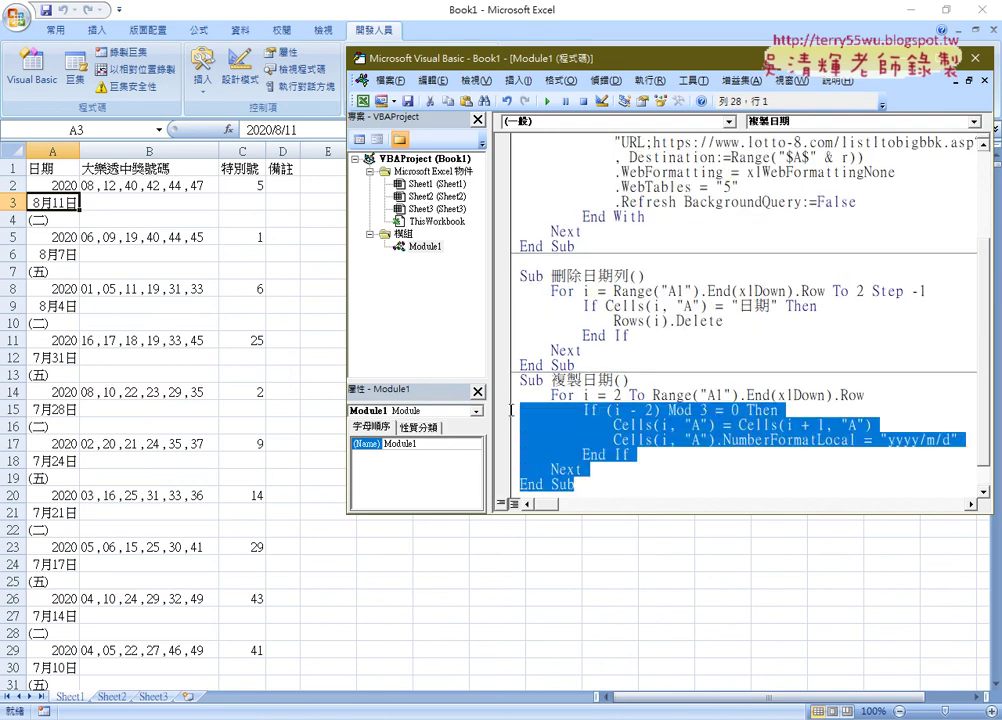
{"action": "left_click", "coordinate": [807, 367]}
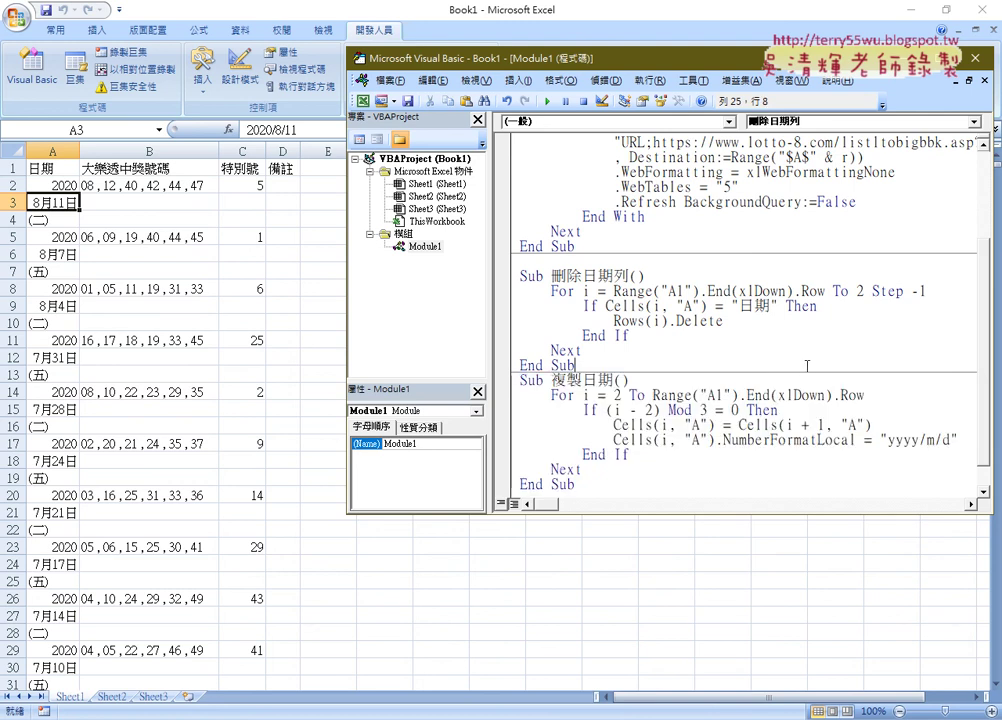
Highlight the loop limit, the (i - 2) part and the Mod operator in the condition
{"action": "scroll", "coordinate": [807, 367], "scroll_direction": "down", "scroll_amount": 1}
{"action": "left_click_drag", "start_coordinate": [864, 366], "coordinate": [652, 366]}
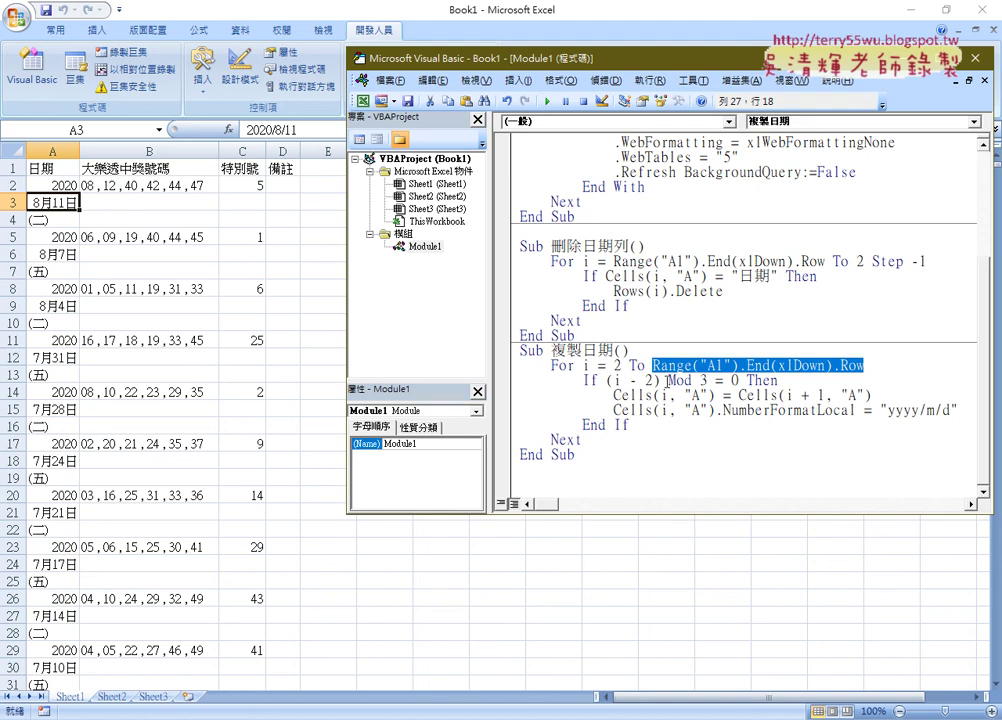
{"action": "left_click", "coordinate": [606, 382]}
{"action": "left_click_drag", "start_coordinate": [606, 382], "coordinate": [659, 380]}
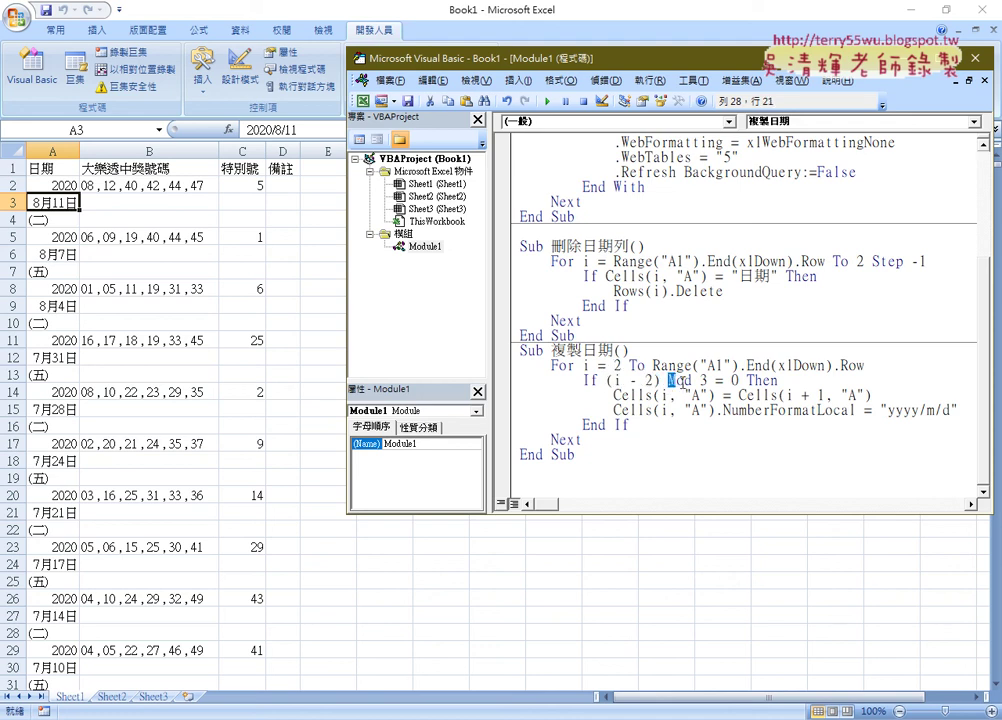
{"action": "double_click", "coordinate": [680, 381]}
{"action": "left_click", "coordinate": [57, 185]}
{"action": "left_click", "coordinate": [57, 237]}
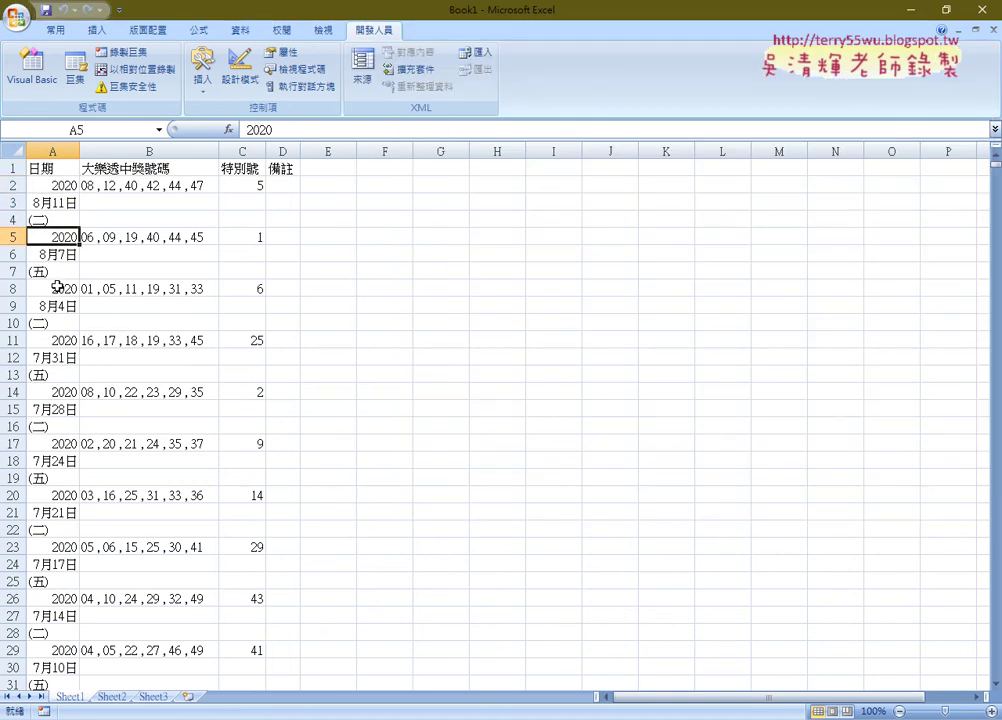
{"action": "left_click", "coordinate": [63, 288]}
{"action": "left_click", "coordinate": [63, 341]}
{"action": "left_click", "coordinate": [62, 393]}
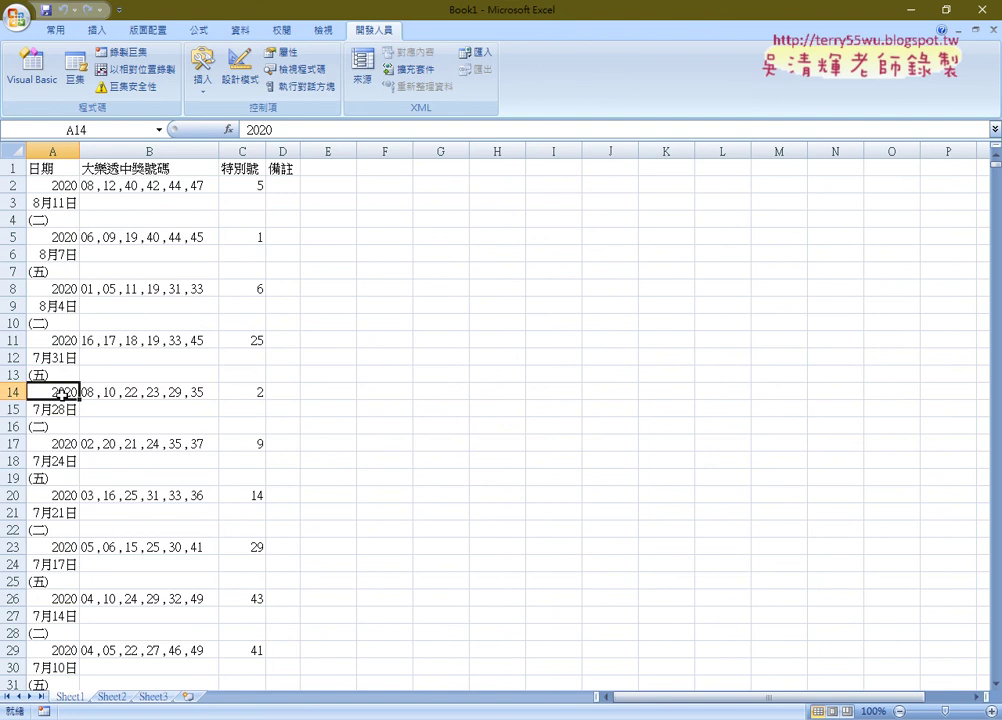
{"action": "left_click", "coordinate": [60, 444]}
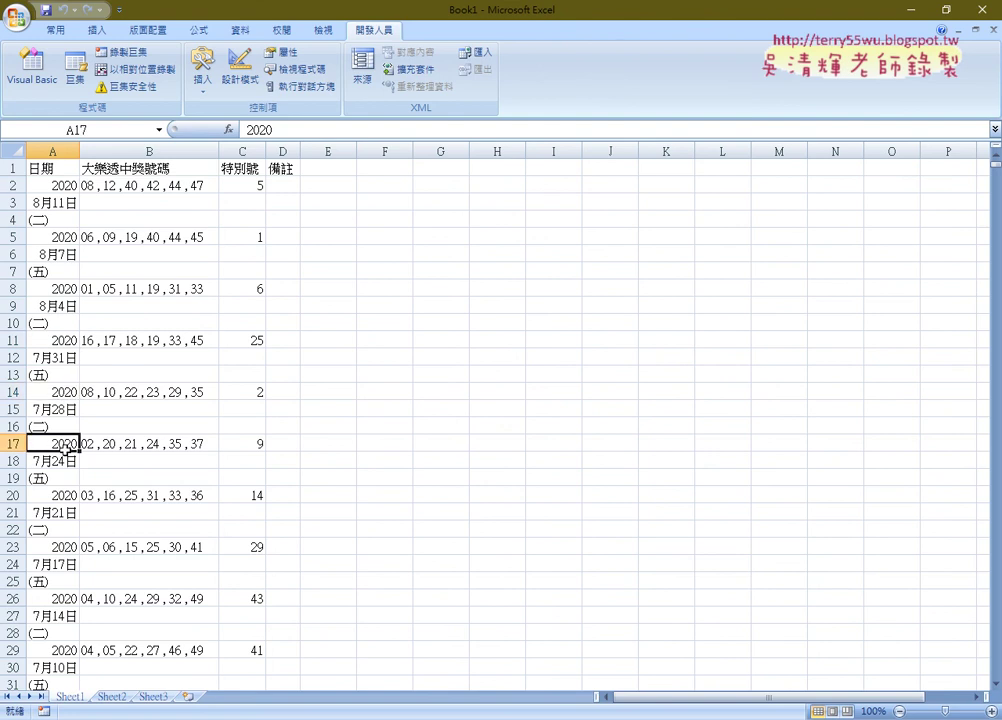
{"action": "left_click", "coordinate": [60, 185]}
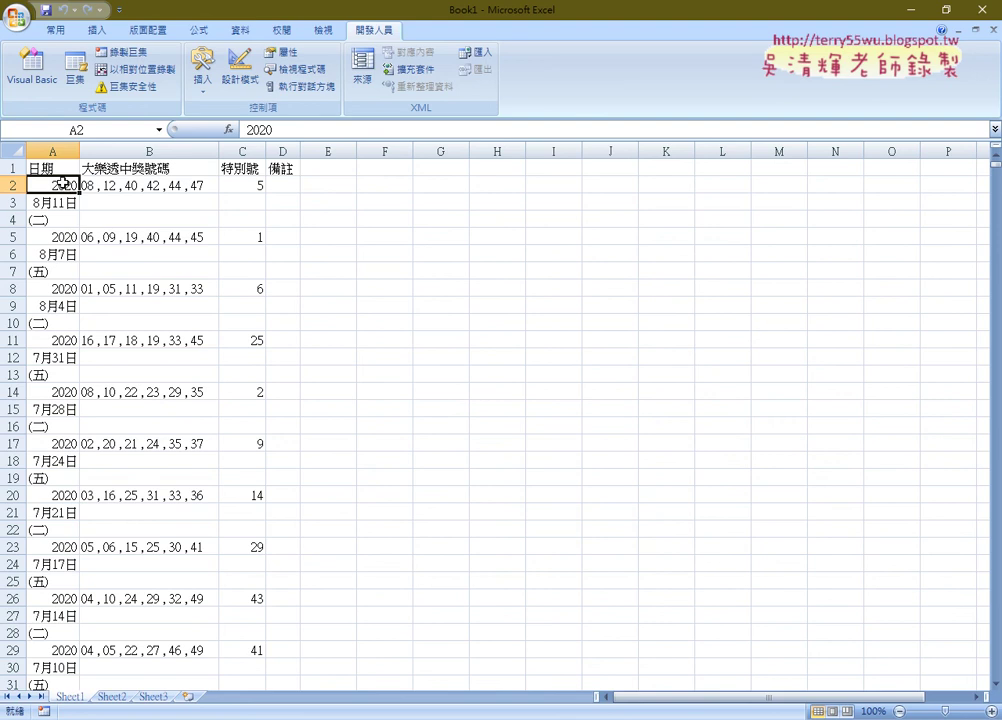
{"action": "left_click", "coordinate": [22, 72]}
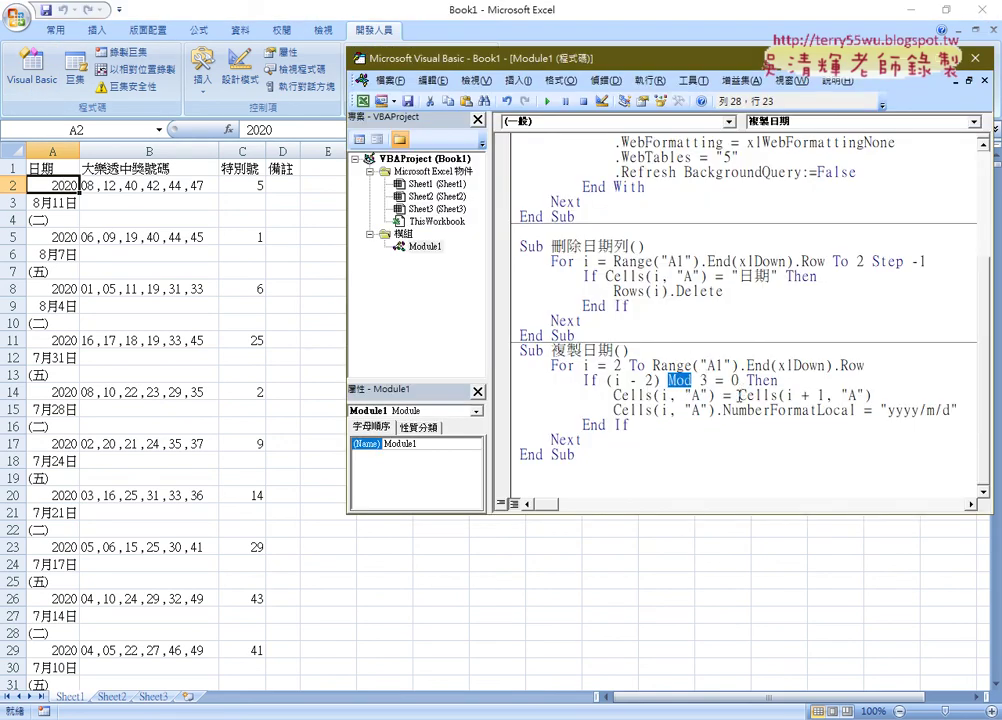
Highlight the date's source cell and date-format line, toggling a breakpoint on the date-copy line
{"action": "left_click_drag", "start_coordinate": [739, 395], "coordinate": [872, 396]}
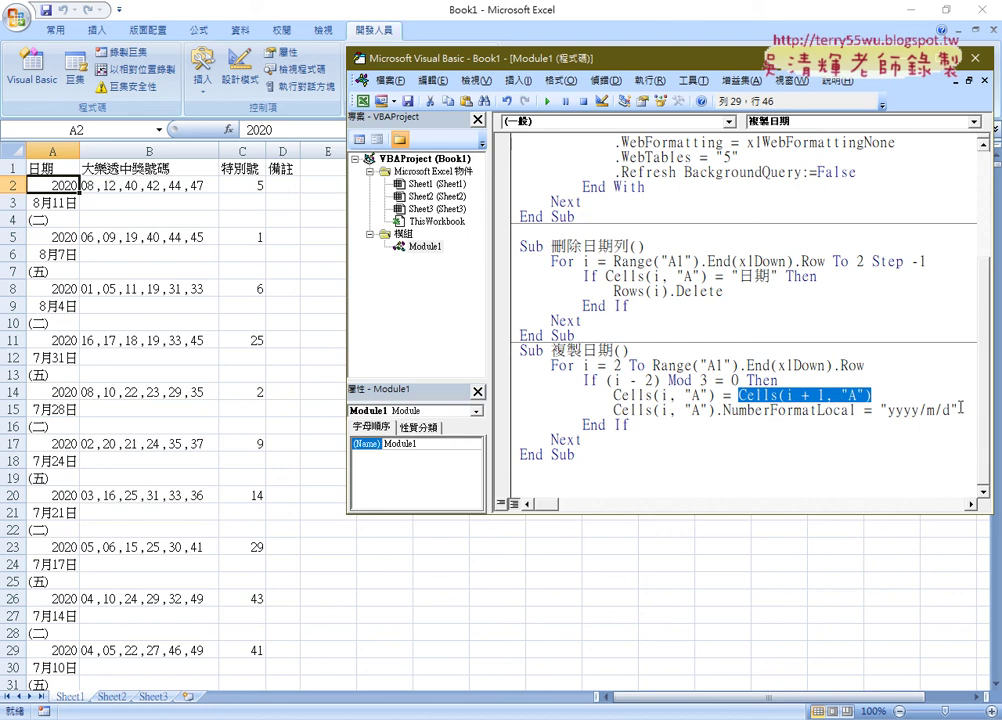
{"action": "left_click_drag", "start_coordinate": [958, 410], "coordinate": [717, 410]}
{"action": "left_click", "coordinate": [628, 395]}
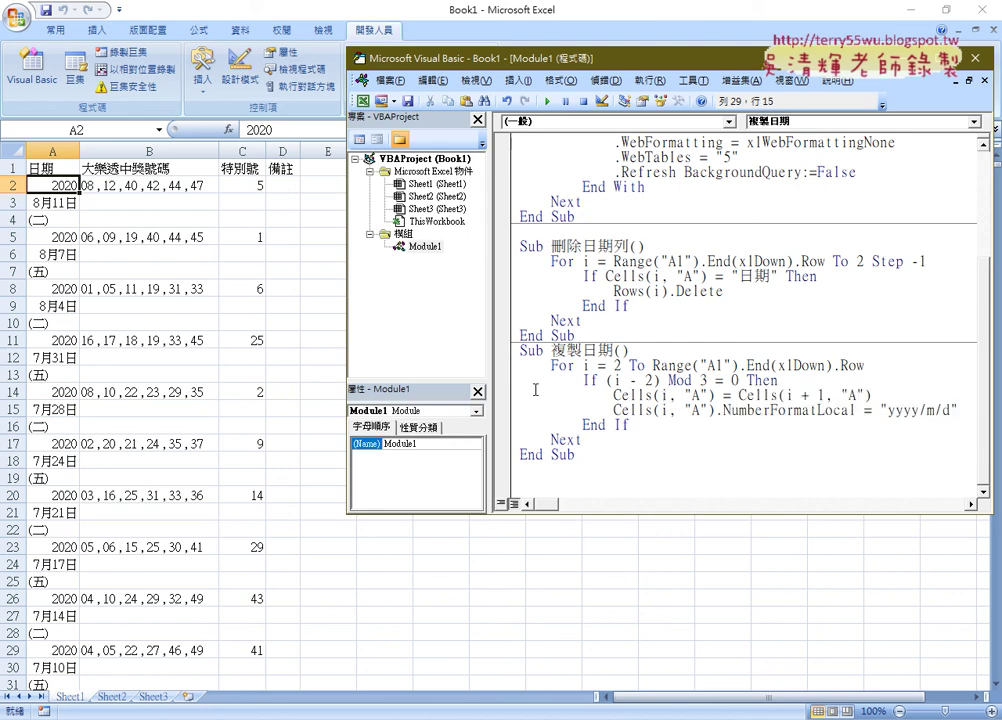
{"action": "left_click", "coordinate": [502, 394]}
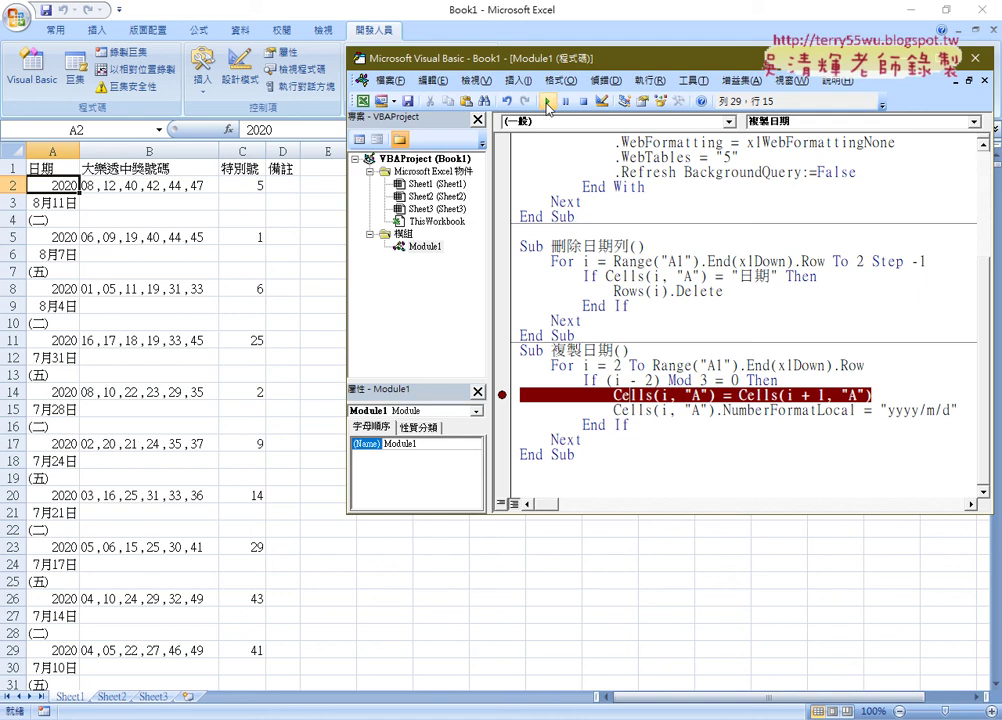
{"action": "left_click", "coordinate": [504, 396]}
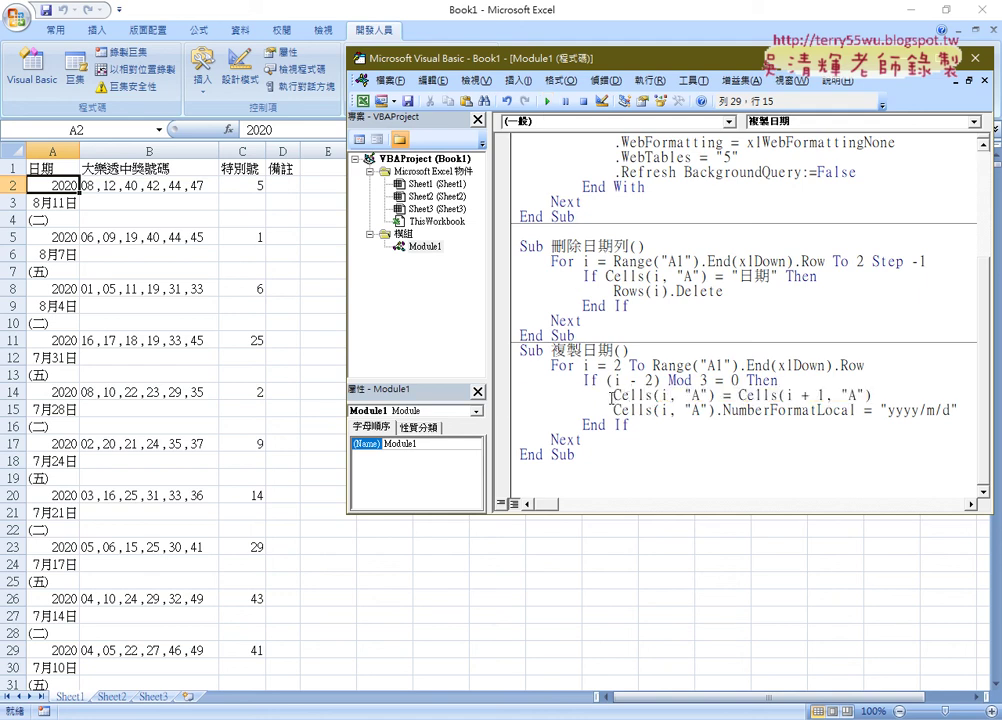
Step through 複製日期 with F8, checking the Mod condition and source cell until A2 fills
{"action": "key", "text": "F8"}
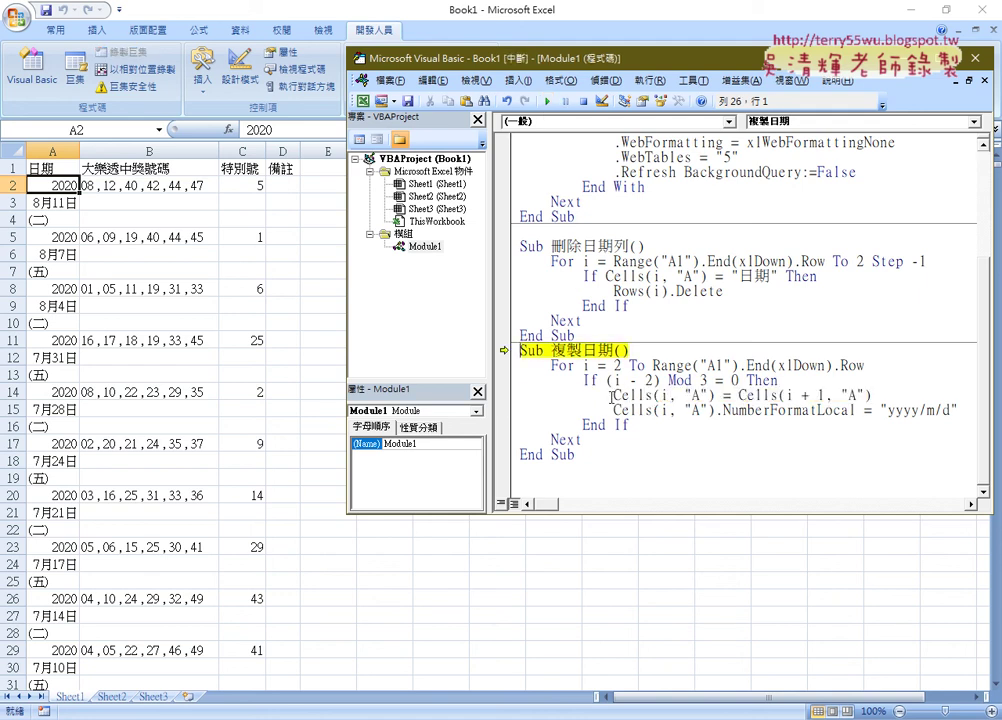
{"action": "key", "text": "F8"}
{"action": "key", "text": "F8"}
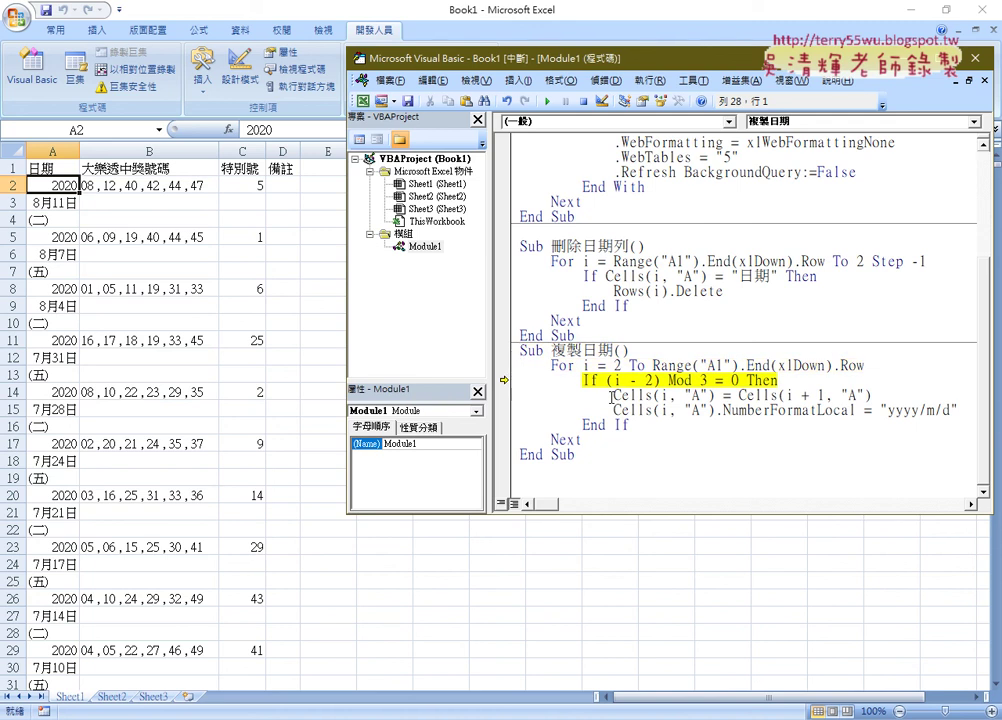
{"action": "key", "text": "F8"}
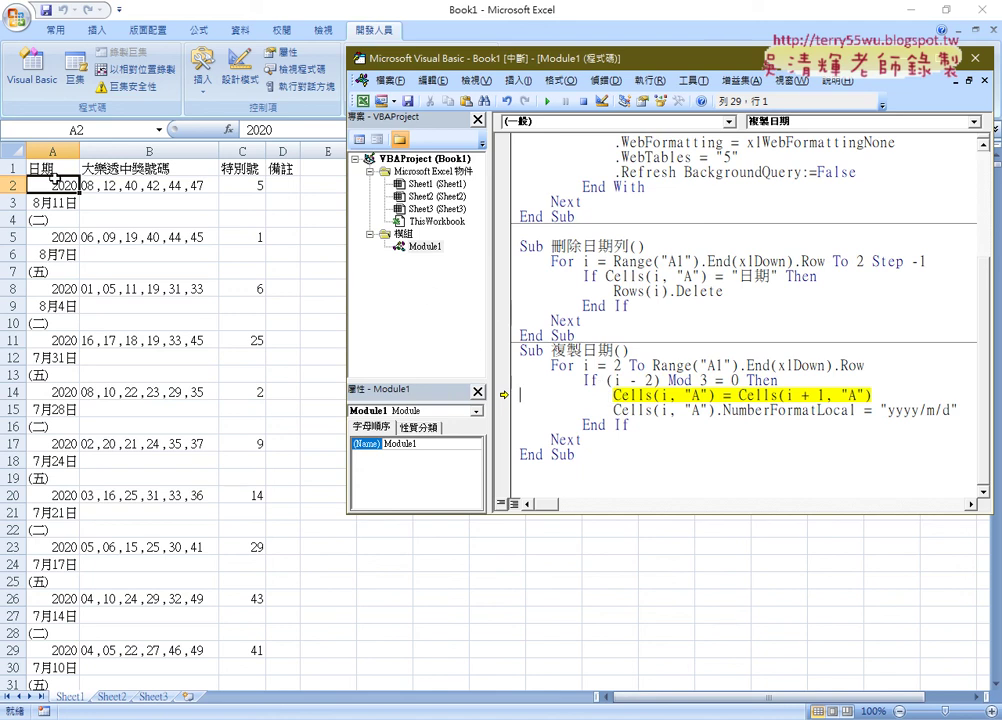
{"action": "left_click_drag", "start_coordinate": [606, 381], "coordinate": [737, 381]}
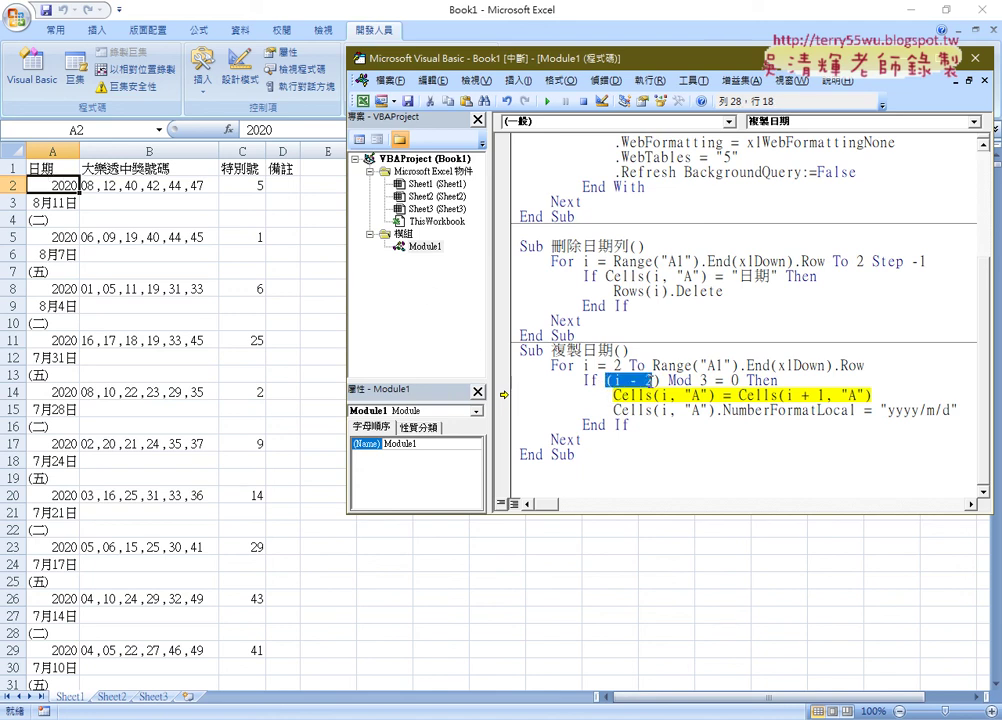
{"action": "mouse_move", "coordinate": [707, 385]}
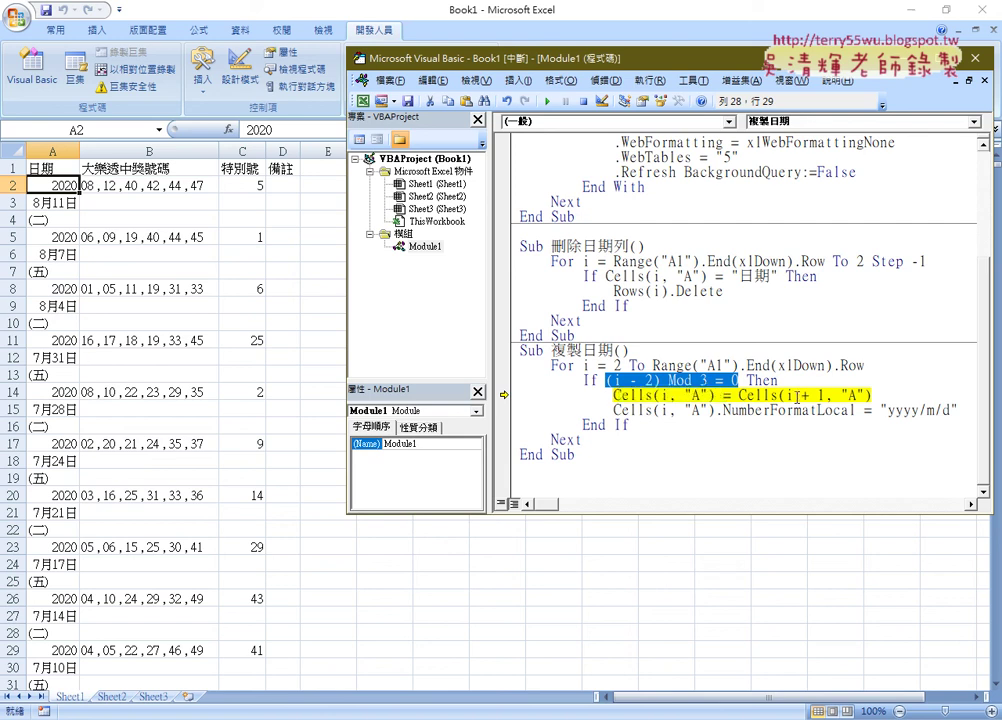
{"action": "left_click_drag", "start_coordinate": [739, 396], "coordinate": [872, 396]}
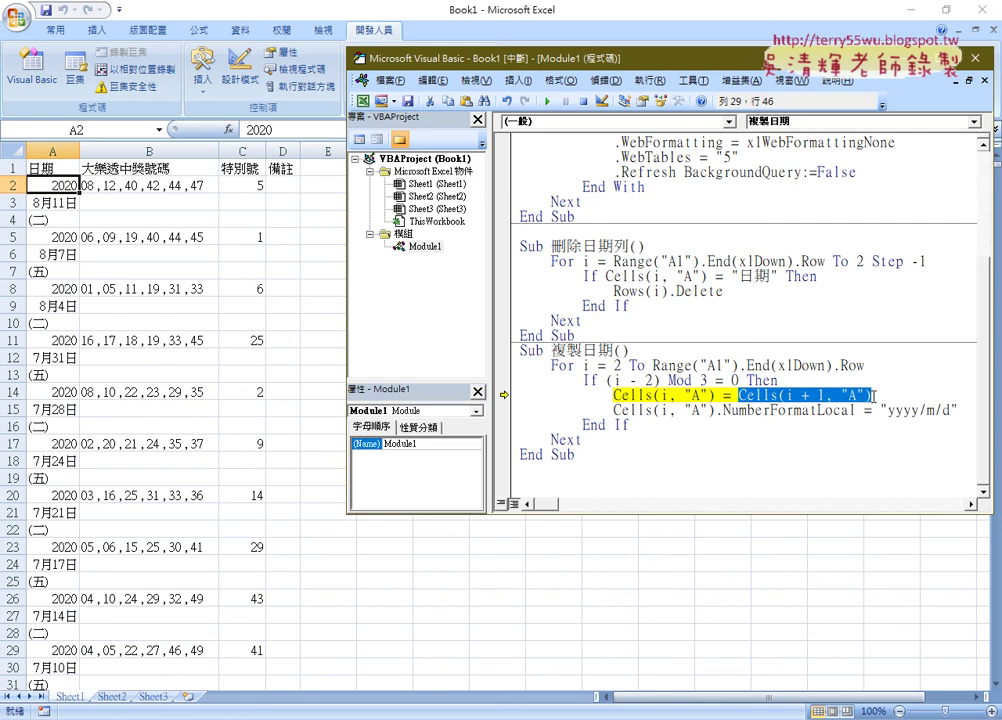
{"action": "mouse_move", "coordinate": [829, 400]}
{"action": "key", "text": "F8"}
{"action": "mouse_move", "coordinate": [773, 400]}
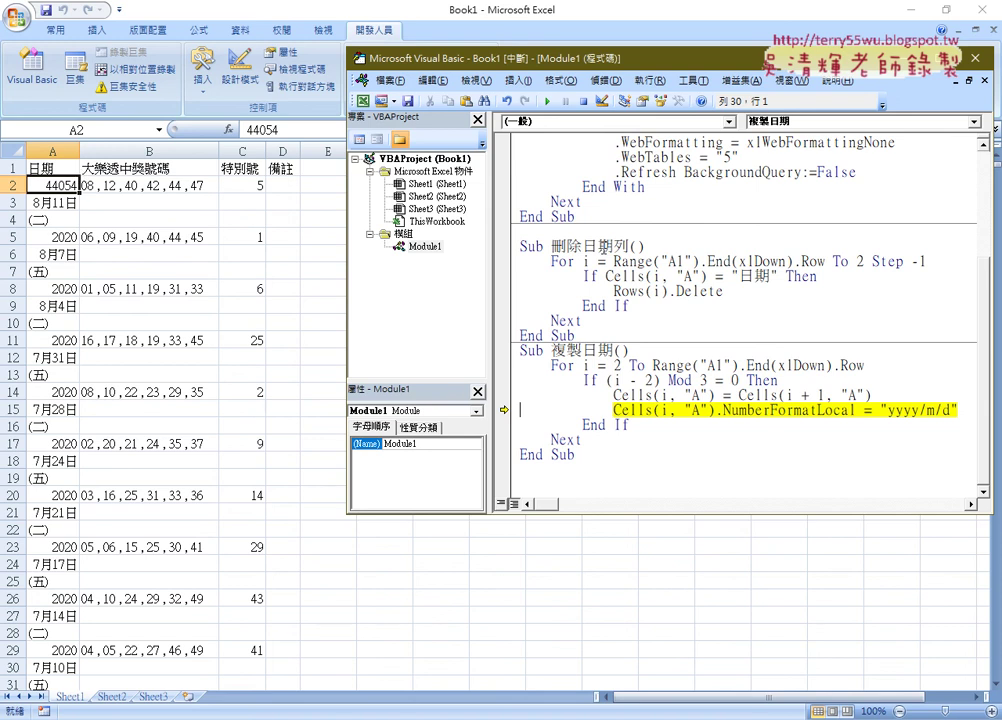
Widen column A to fit the date and let the paused macro finish running
{"action": "key", "text": "F8"}
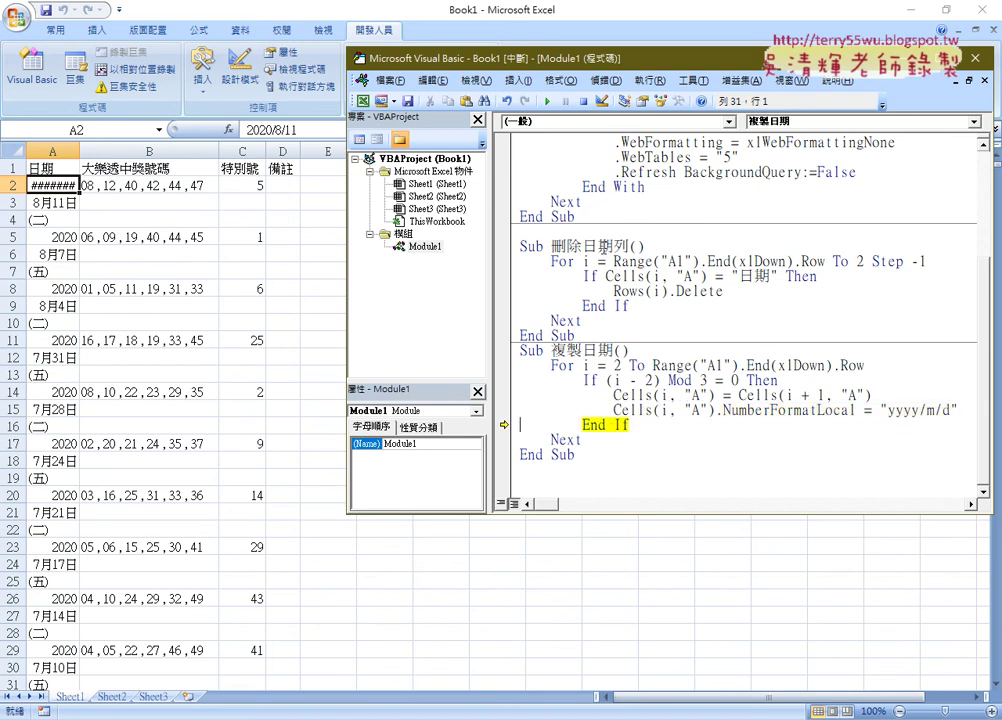
{"action": "left_click_drag", "start_coordinate": [81, 151], "coordinate": [113, 152]}
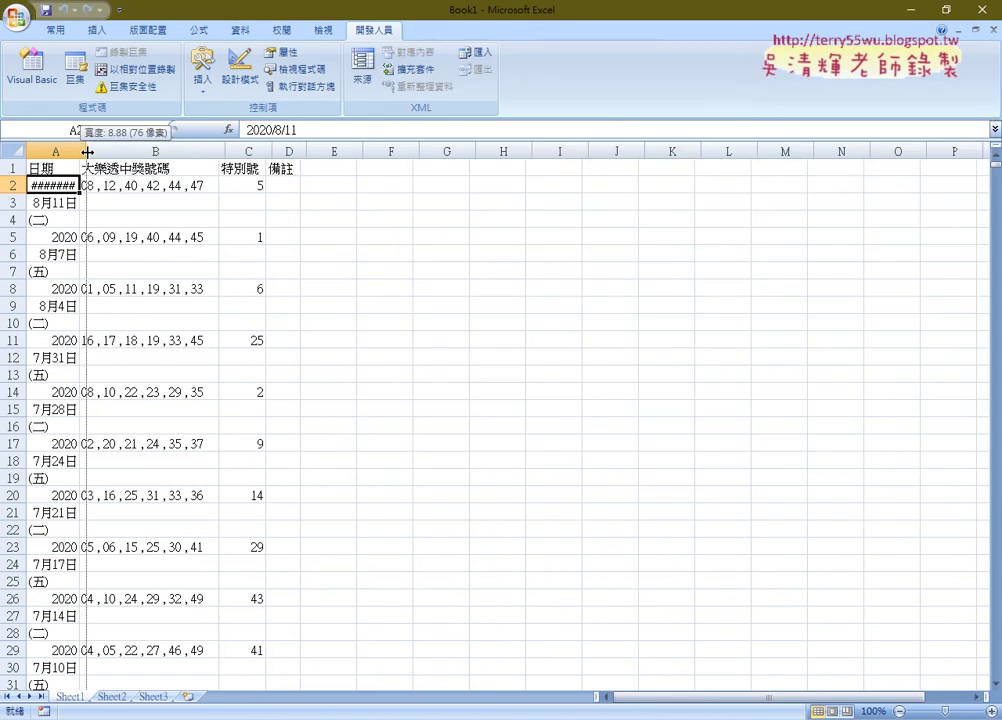
{"action": "left_click", "coordinate": [34, 74]}
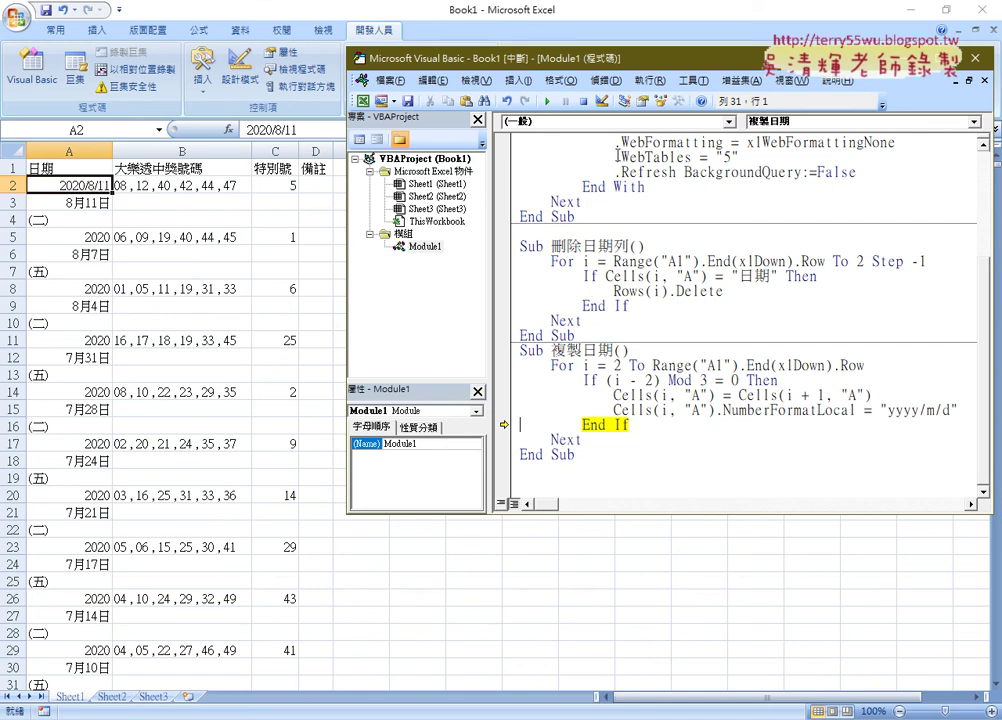
{"action": "left_click", "coordinate": [546, 101]}
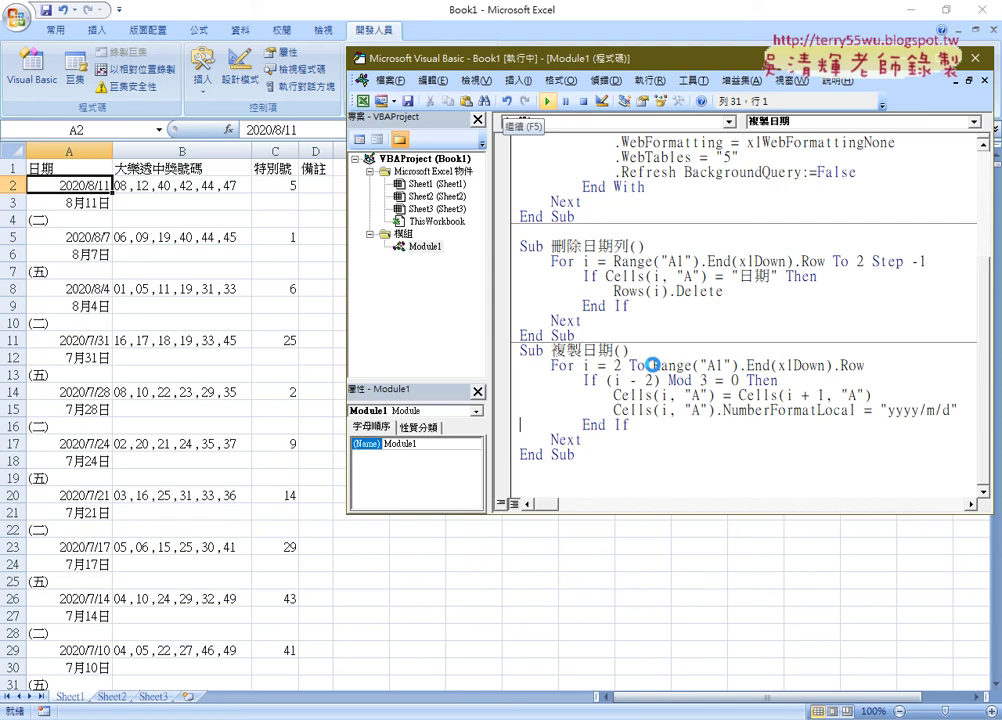
{"action": "left_click", "coordinate": [536, 467]}
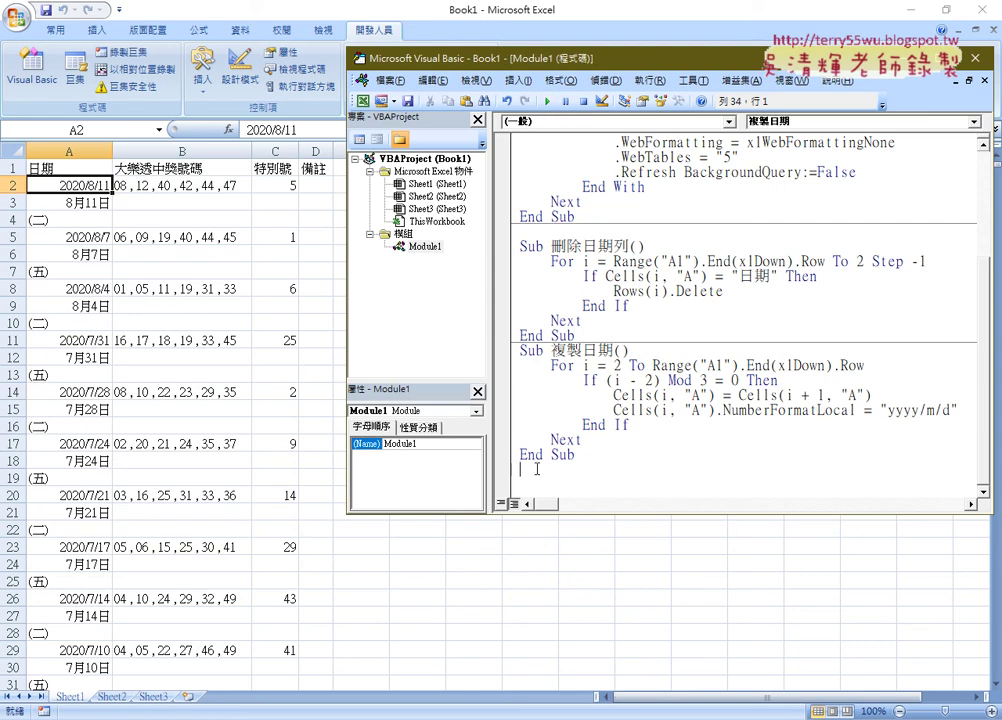
{"action": "left_click", "coordinate": [14, 202]}
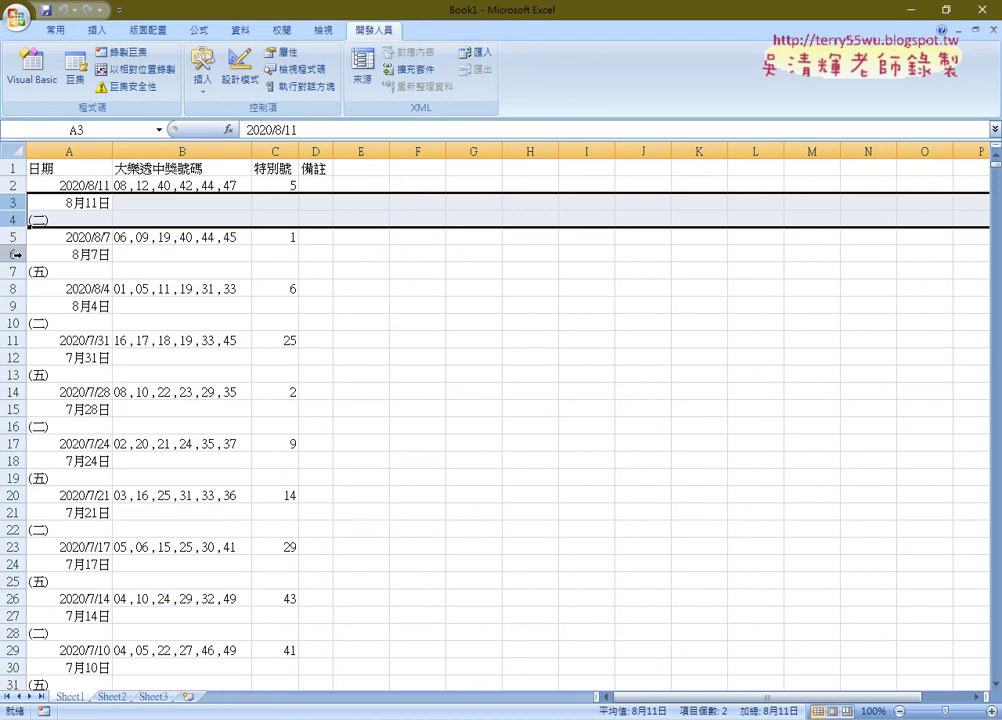
{"action": "left_click_drag", "start_coordinate": [14, 254], "coordinate": [16, 270]}
{"action": "left_click", "coordinate": [38, 83]}
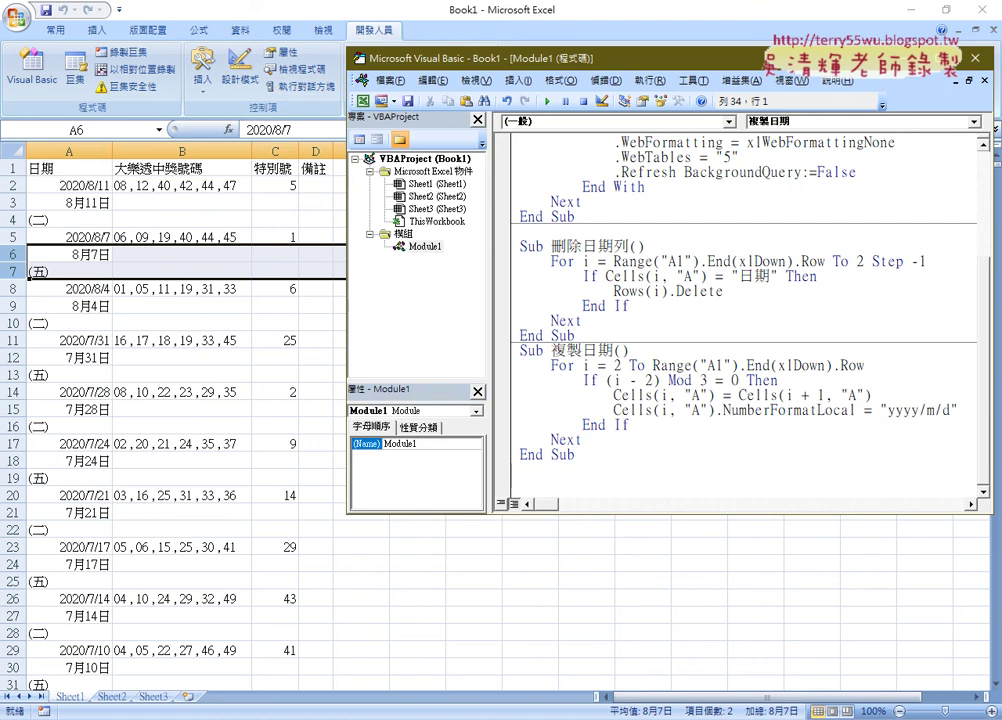
{"action": "key", "text": "alt+Tab"}
{"action": "scroll", "coordinate": [241, 442], "scroll_direction": "down", "scroll_amount": 3}
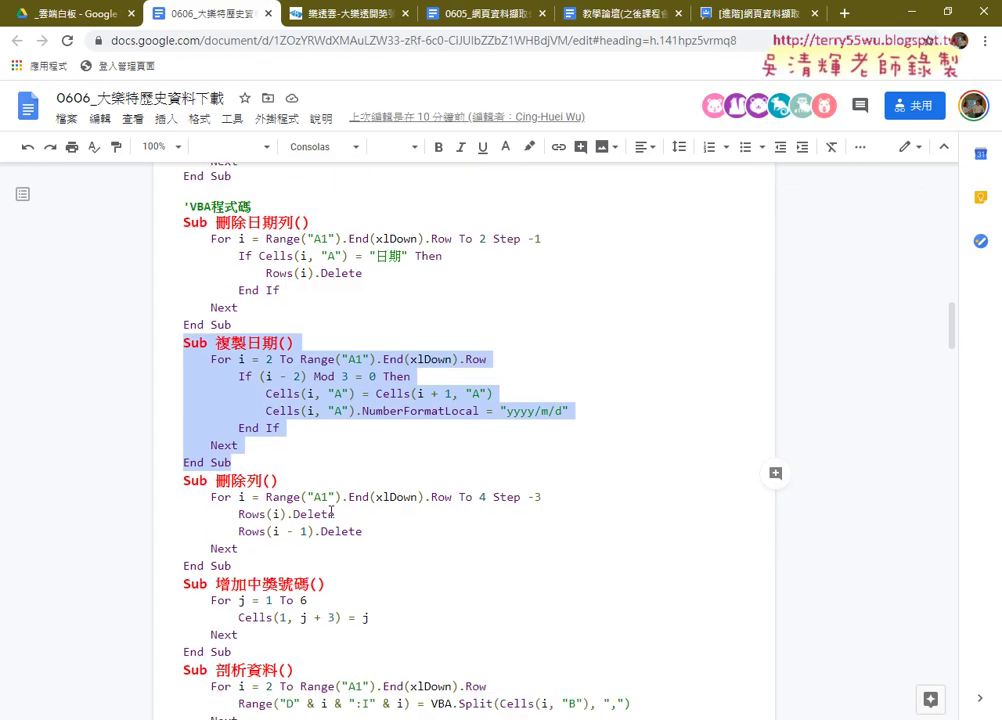
{"action": "left_click_drag", "start_coordinate": [241, 442], "coordinate": [176, 345]}
{"action": "key", "text": "ctrl+c"}
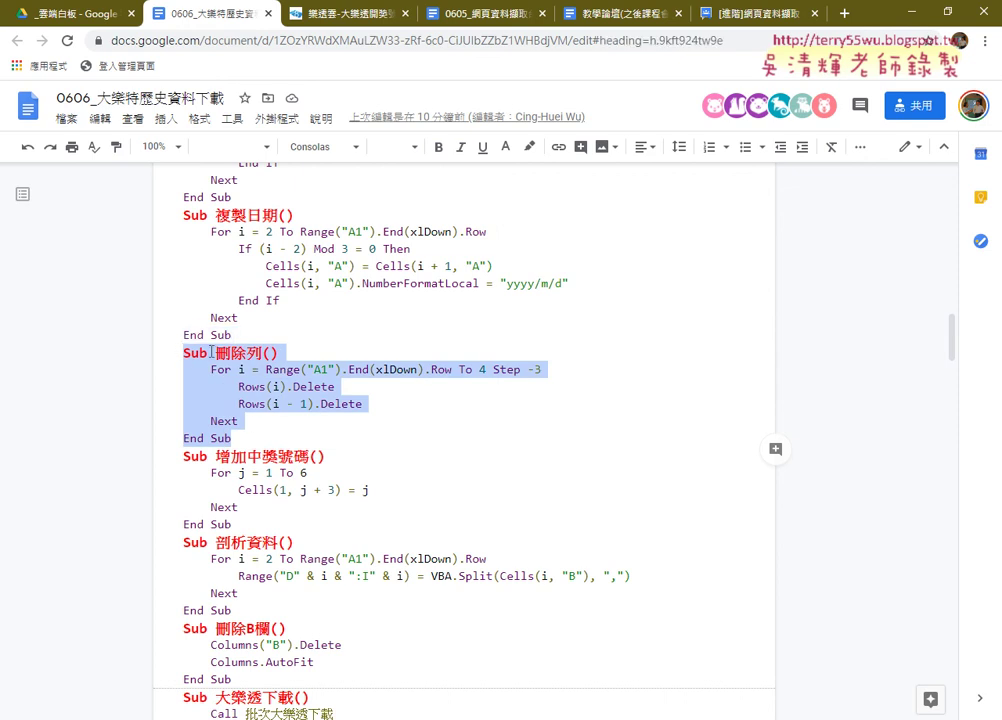
{"action": "left_click", "coordinate": [916, 13]}
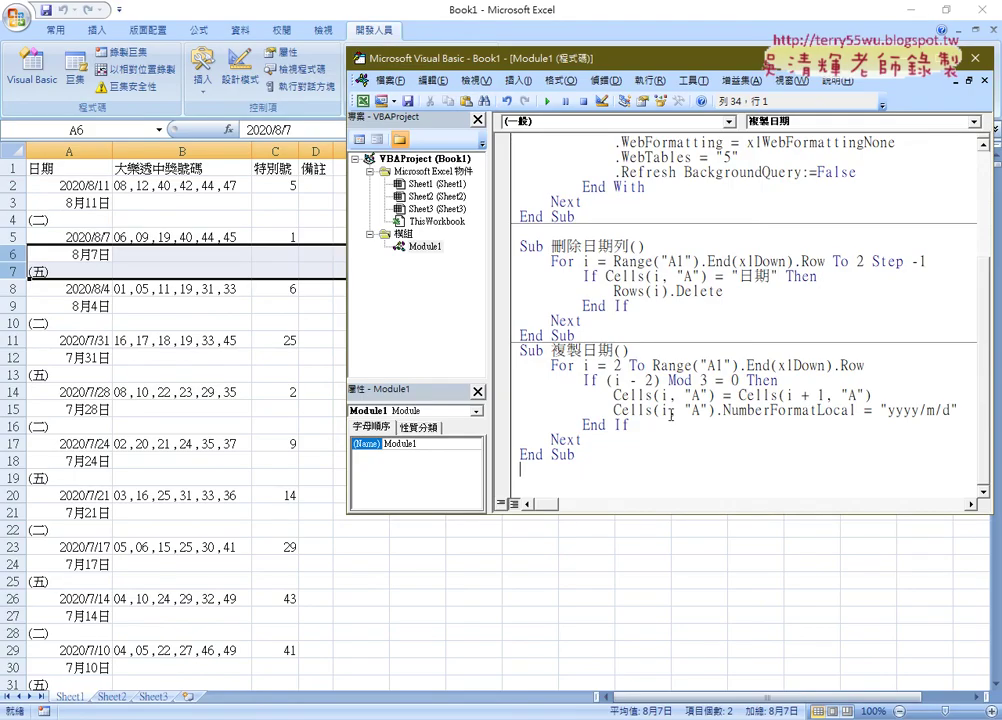
Paste 刪除列 into Module1, highlight its row-deletion lines, and run it to leave one row per draw
{"action": "key", "text": "ctrl+v"}
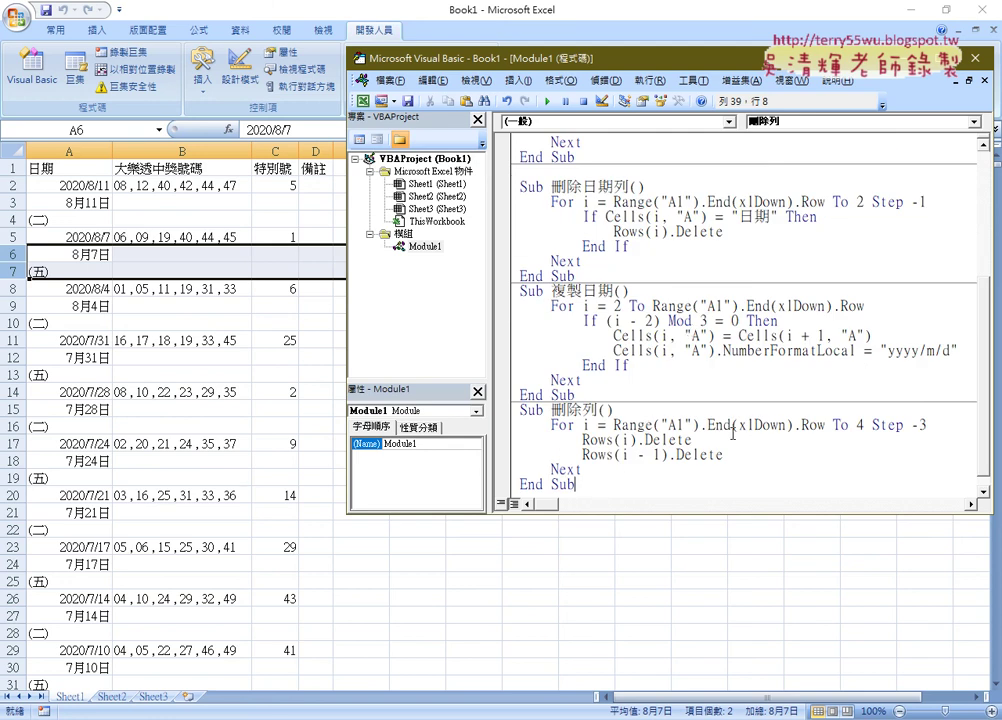
{"action": "left_click_drag", "start_coordinate": [722, 455], "coordinate": [519, 440]}
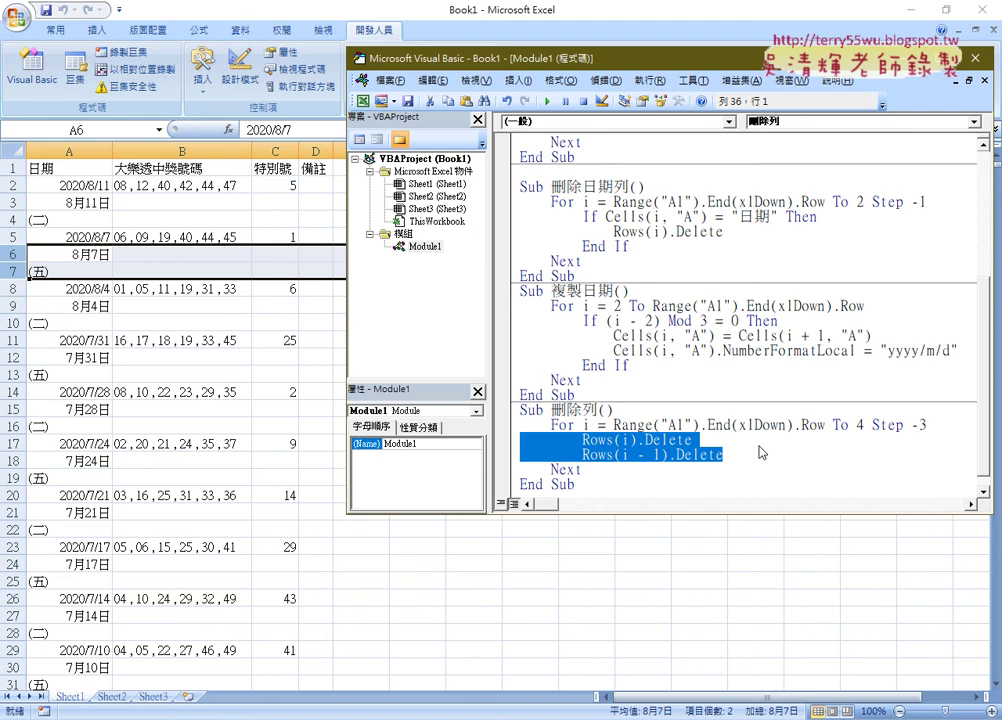
{"action": "left_click", "coordinate": [547, 101]}
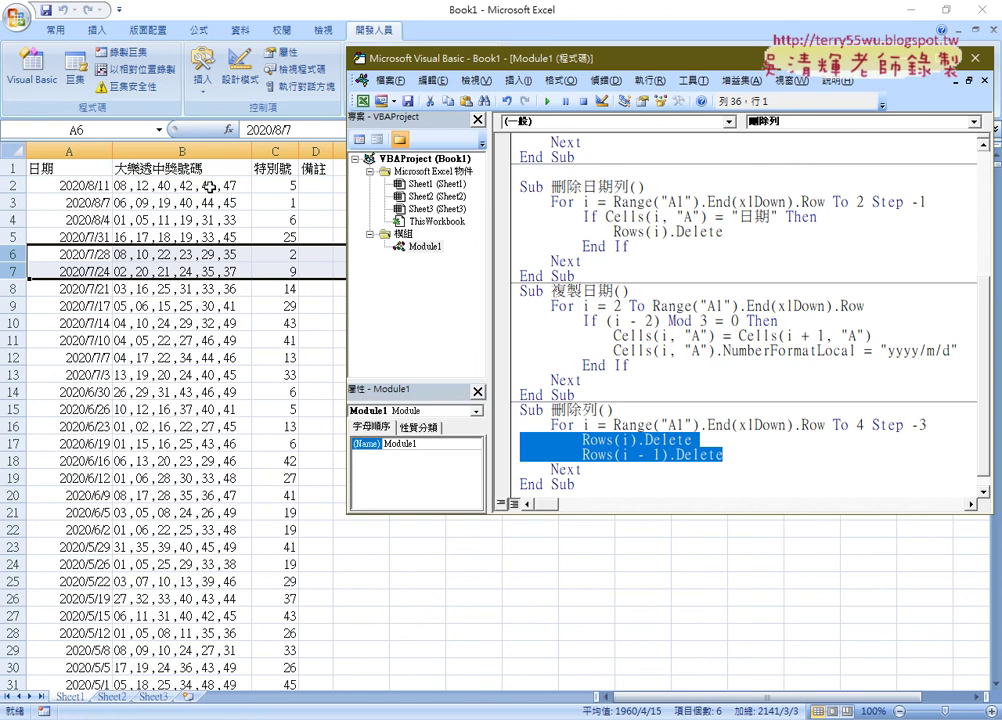
{"action": "left_click", "coordinate": [208, 186]}
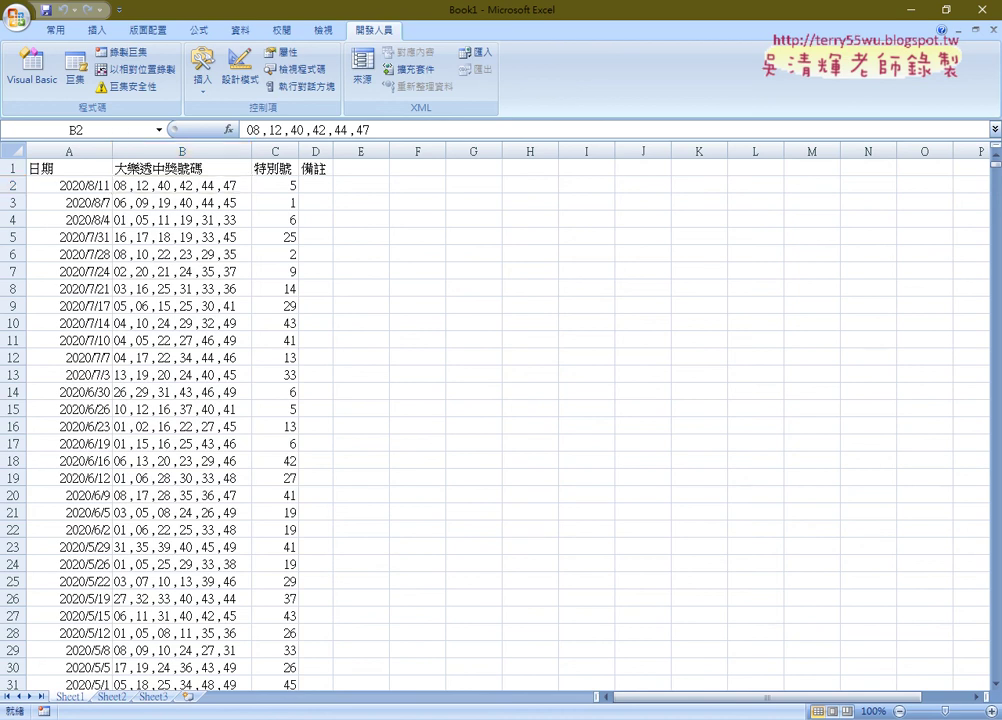
Copy Sub 增加中獎號碼 from the Google Docs notes and paste it below 刪除列 in Module1
{"action": "key", "text": "alt+Tab"}
{"action": "scroll", "coordinate": [304, 492], "scroll_direction": "down", "scroll_amount": 1}
{"action": "scroll", "coordinate": [304, 492], "scroll_direction": "down", "scroll_amount": 2}
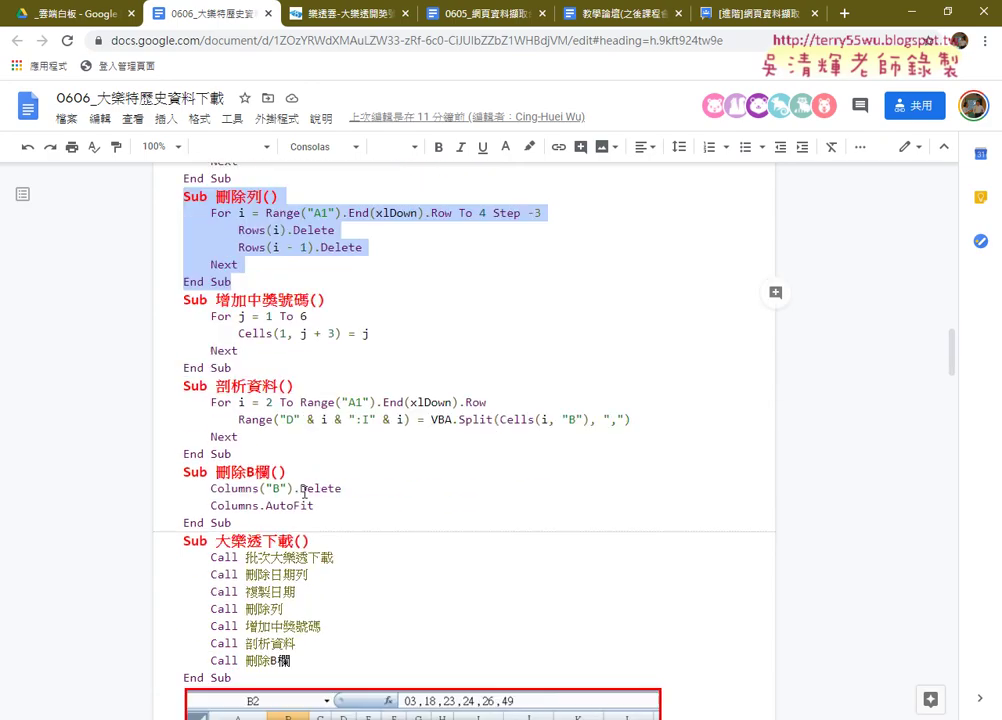
{"action": "mouse_move", "coordinate": [183, 300]}
{"action": "left_mouse_down"}
{"action": "mouse_move", "coordinate": [263, 350]}
{"action": "mouse_move", "coordinate": [263, 363]}
{"action": "left_mouse_up"}
{"action": "key", "text": "ctrl+c"}
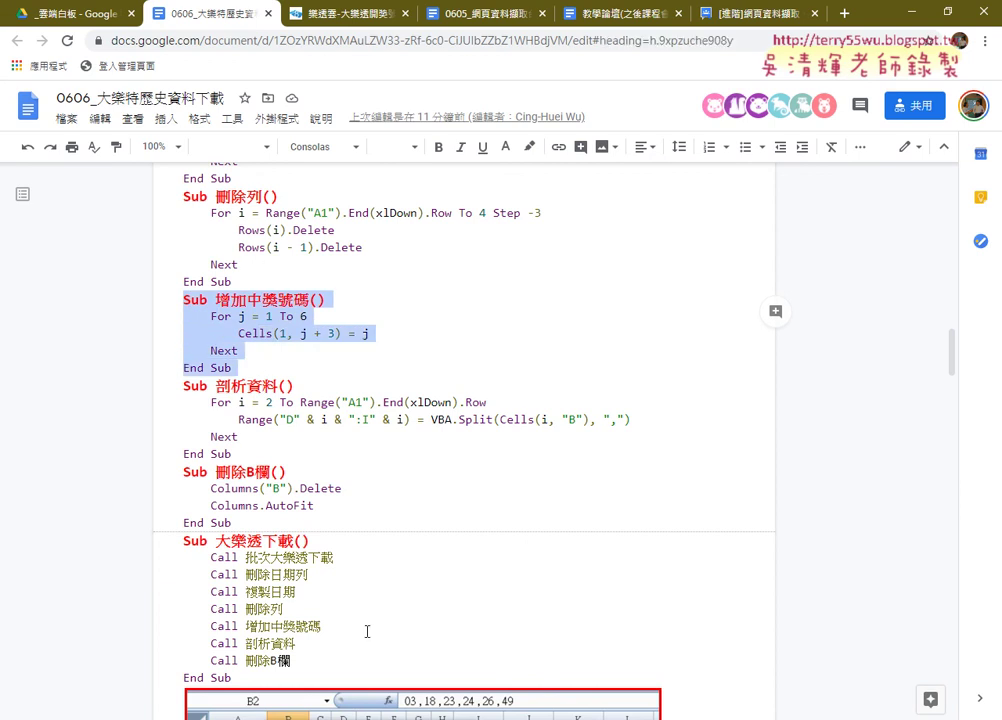
{"action": "left_click", "coordinate": [447, 640]}
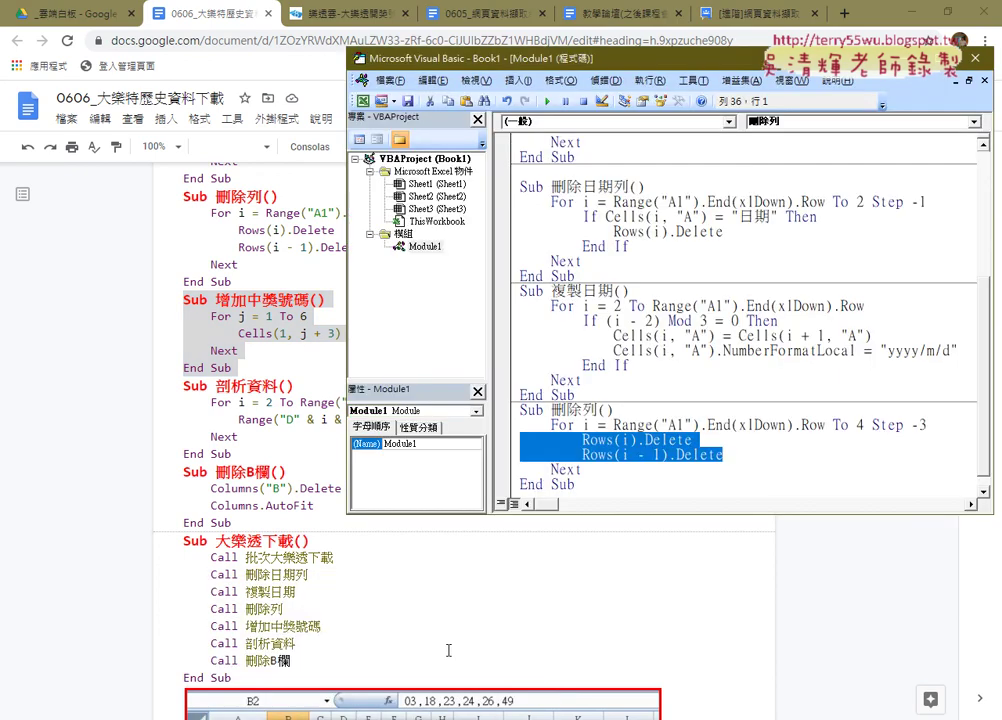
{"action": "scroll", "coordinate": [566, 496], "scroll_direction": "down", "scroll_amount": 1}
{"action": "left_click", "coordinate": [560, 488]}
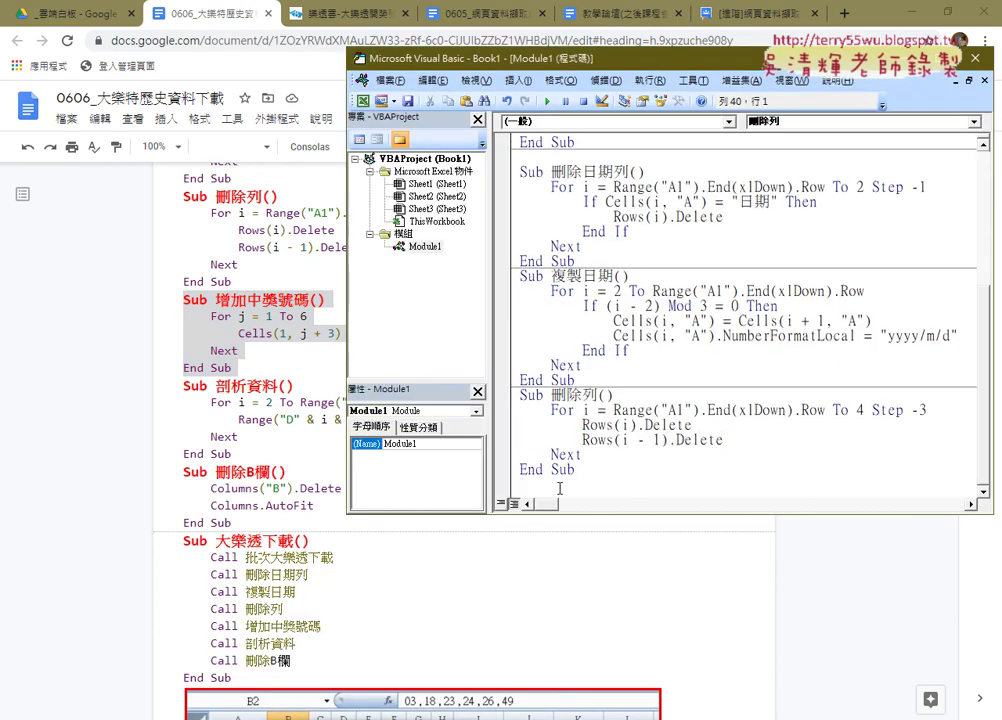
{"action": "key", "text": "ctrl+v"}
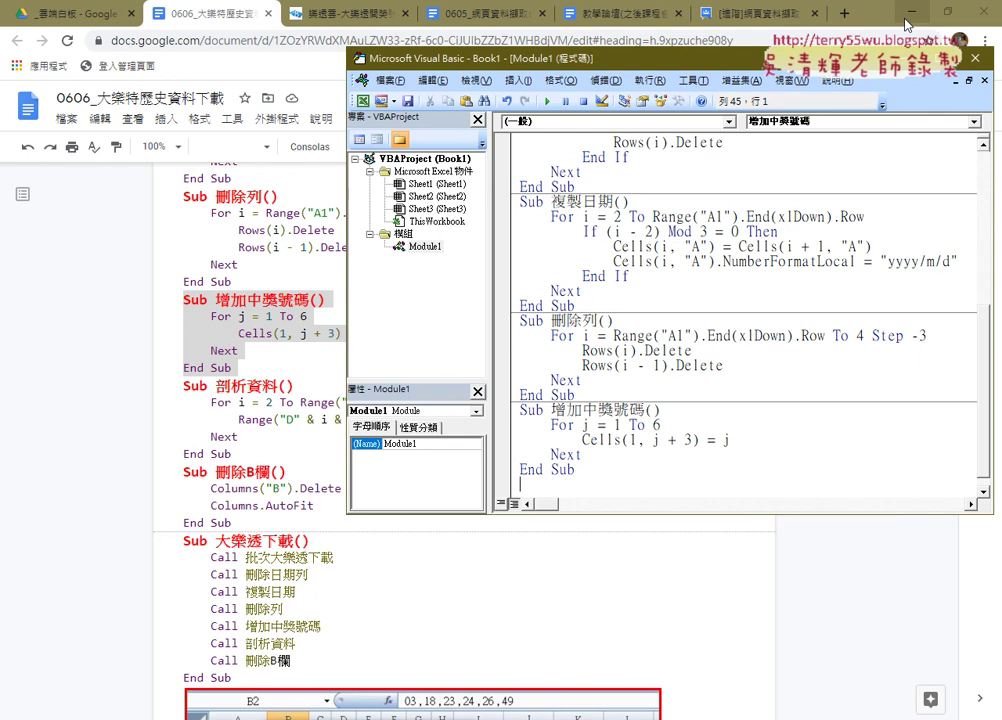
{"action": "left_click", "coordinate": [909, 14]}
Review the For j = 1 To 6 loop and demonstrate filling 1–6 across D1:I1 by hand, then undo it
{"action": "left_click", "coordinate": [600, 440]}
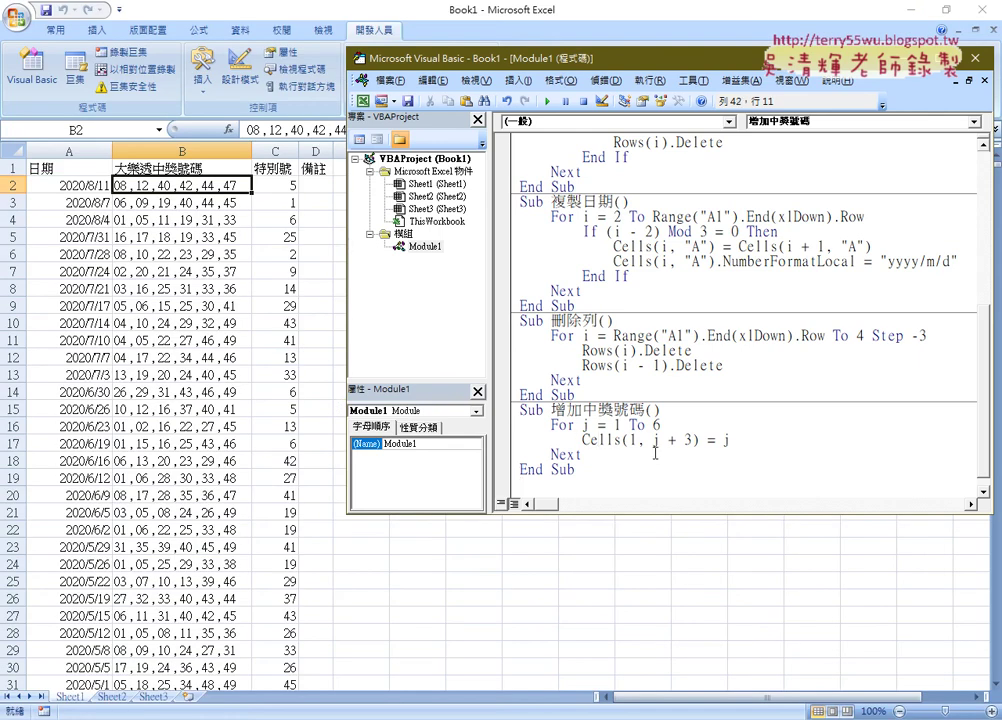
{"action": "left_click_drag", "start_coordinate": [584, 425], "coordinate": [673, 428]}
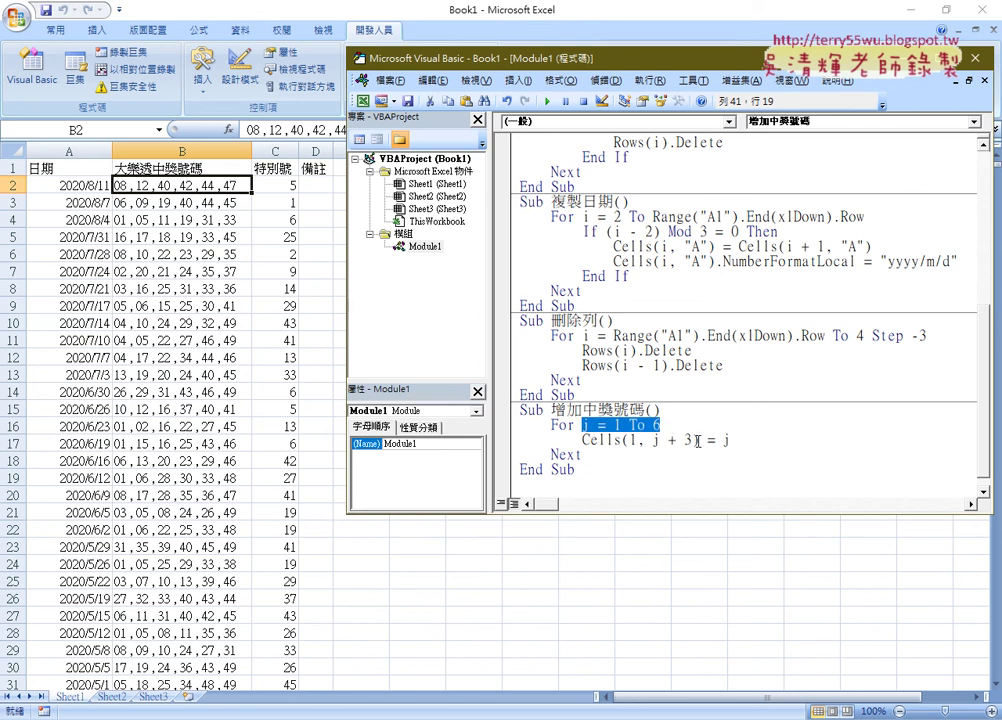
{"action": "left_click", "coordinate": [697, 441]}
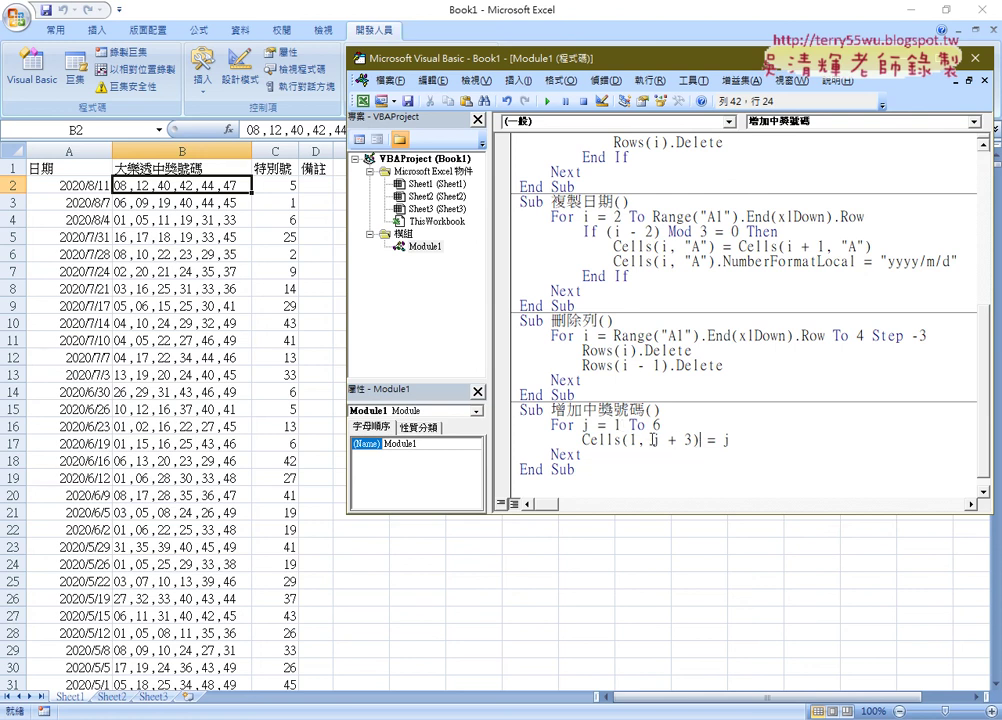
{"action": "left_click", "coordinate": [318, 168]}
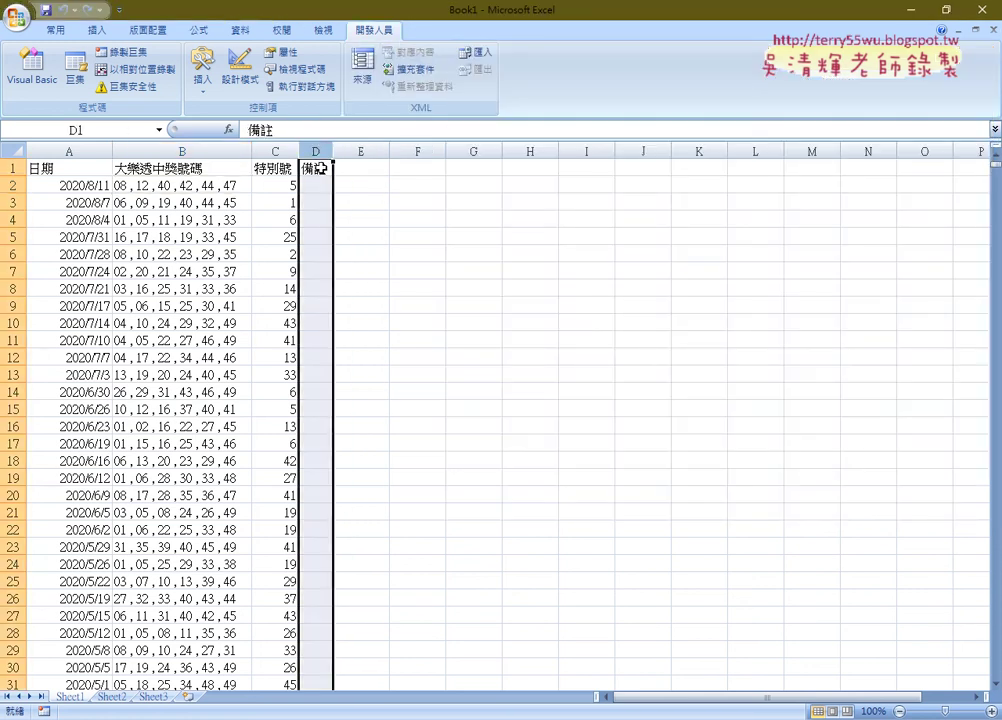
{"action": "left_click", "coordinate": [318, 168]}
{"action": "type", "text": "1"}
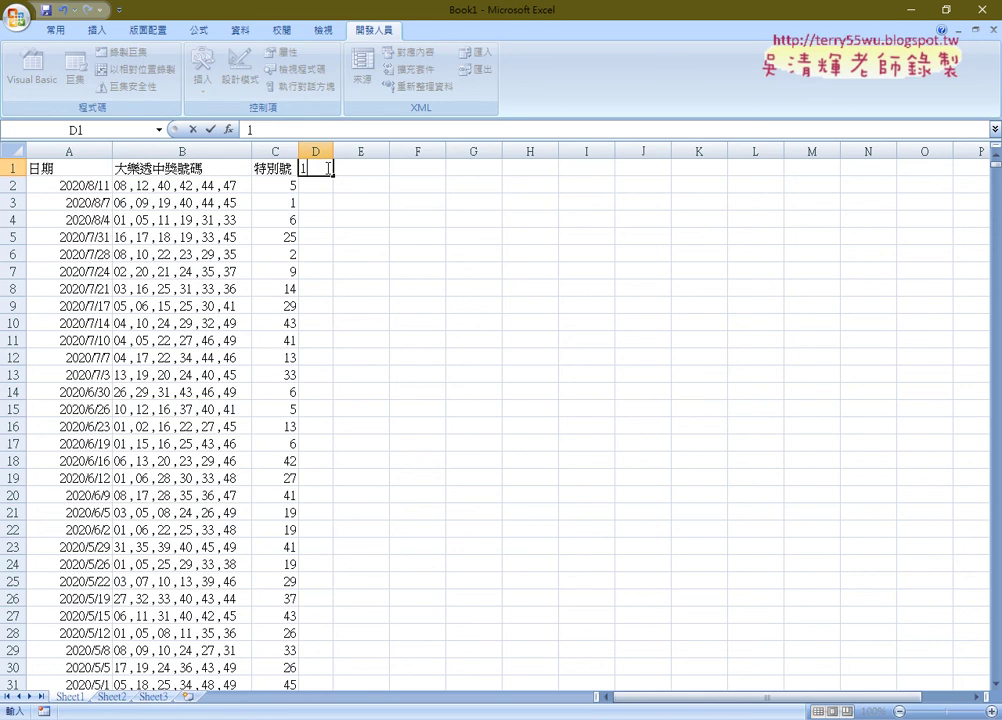
{"action": "left_click_drag", "start_coordinate": [336, 177], "coordinate": [610, 174]}
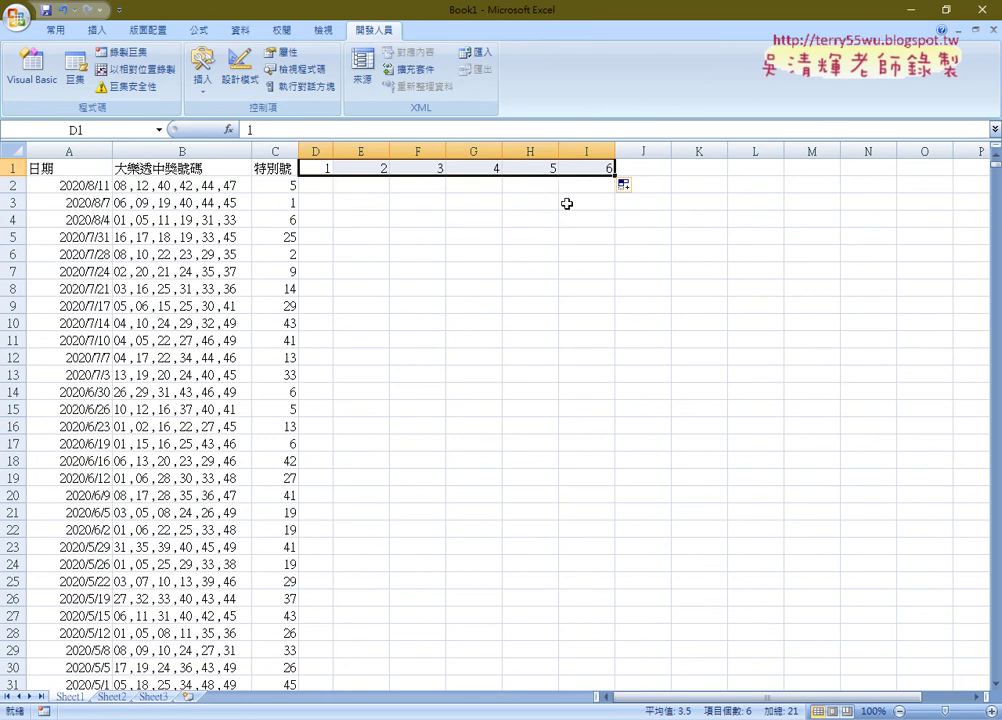
{"action": "key", "text": "ctrl+z"}
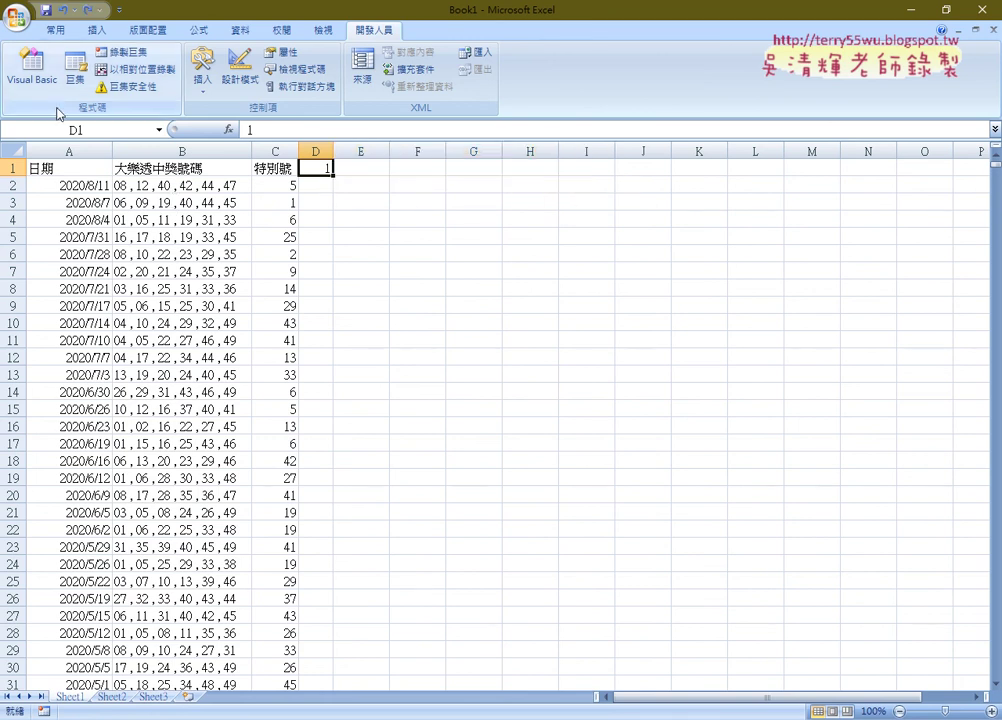
Run the 增加中獎號碼 macro to write 1 to 6 into D1:I1
{"action": "left_click", "coordinate": [33, 73]}
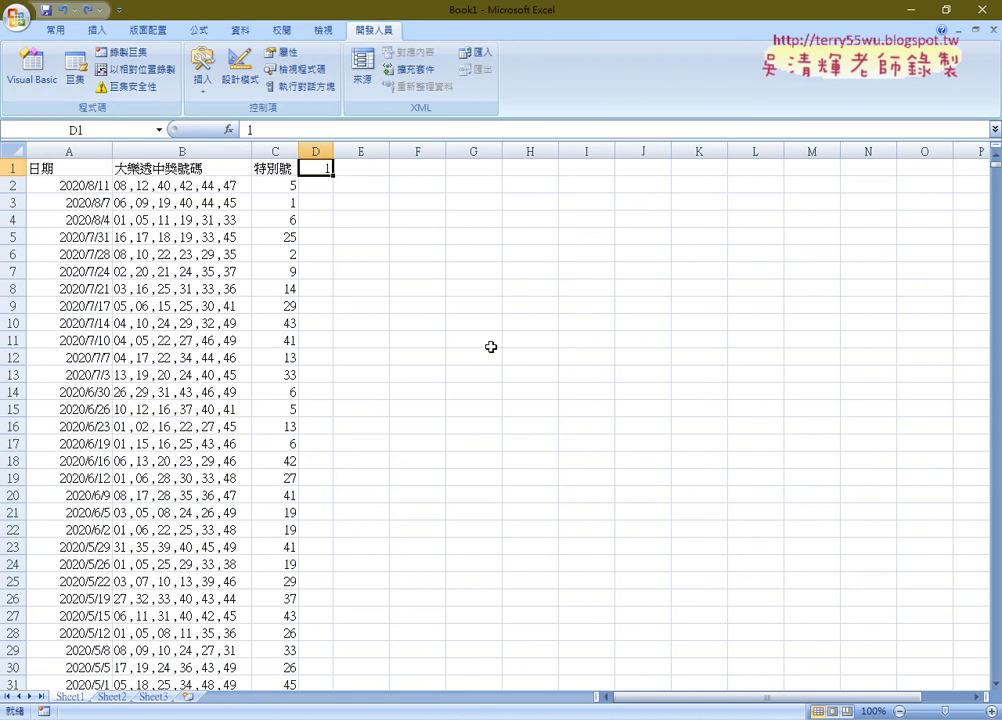
{"action": "type", "text": "備註"}
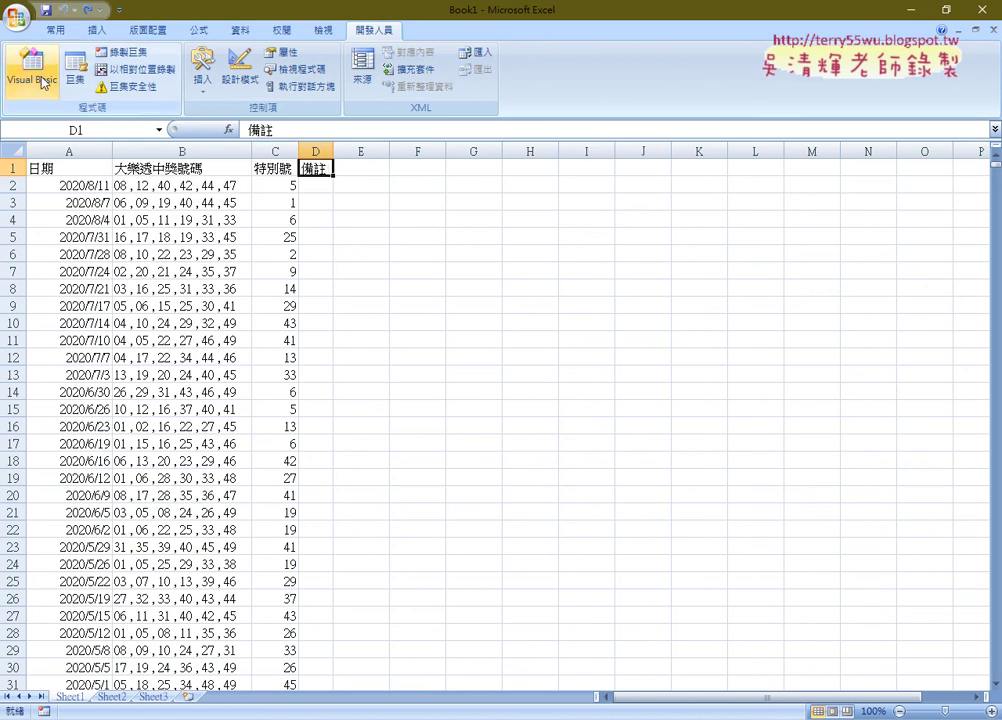
{"action": "left_click", "coordinate": [33, 73]}
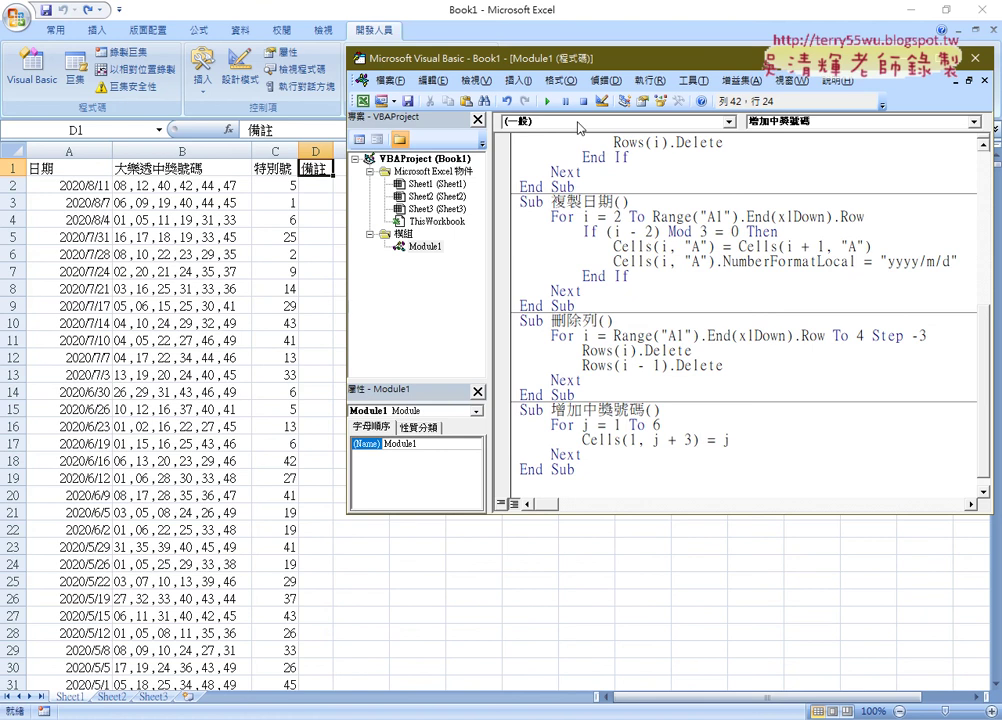
{"action": "left_click", "coordinate": [547, 101]}
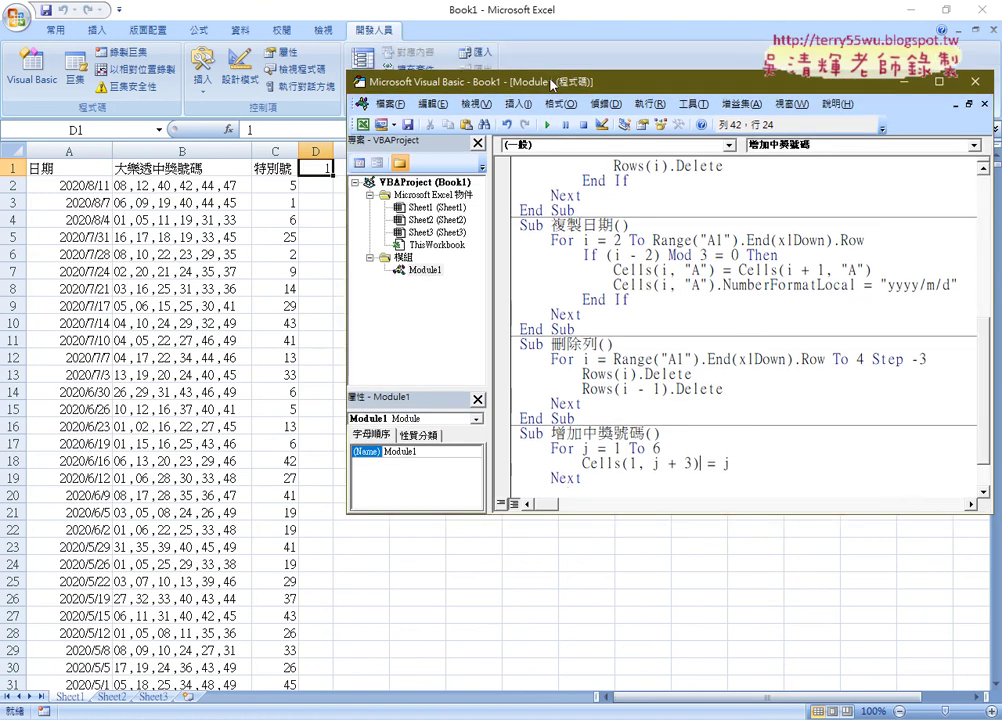
{"action": "mouse_move", "coordinate": [547, 68]}
{"action": "left_mouse_down"}
{"action": "mouse_move", "coordinate": [577, 281]}
{"action": "mouse_move", "coordinate": [569, 81]}
{"action": "left_mouse_up"}
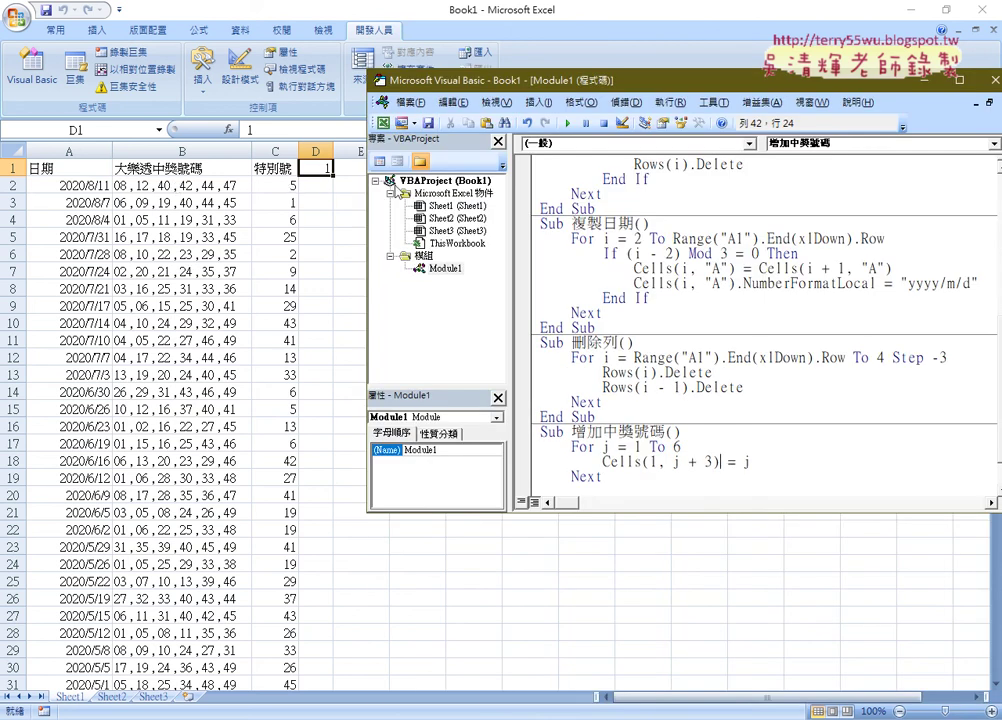
Check the new D1:I1 headers on the sheet and select the first draw's numbers in B2
{"action": "left_click", "coordinate": [182, 188]}
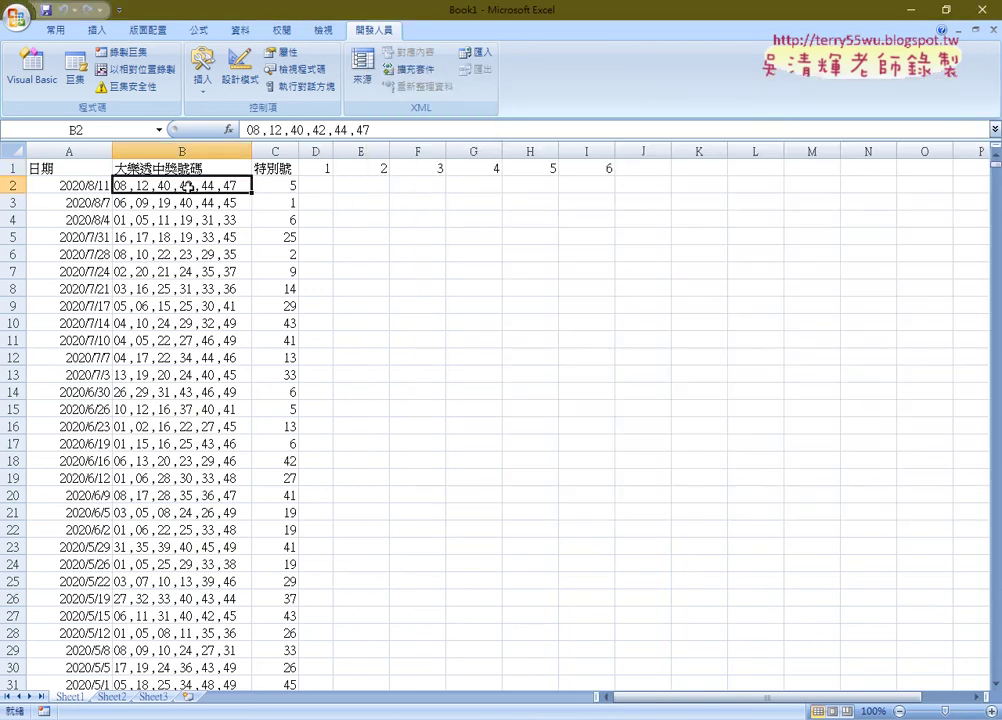
{"action": "left_click_drag", "start_coordinate": [318, 186], "coordinate": [590, 186]}
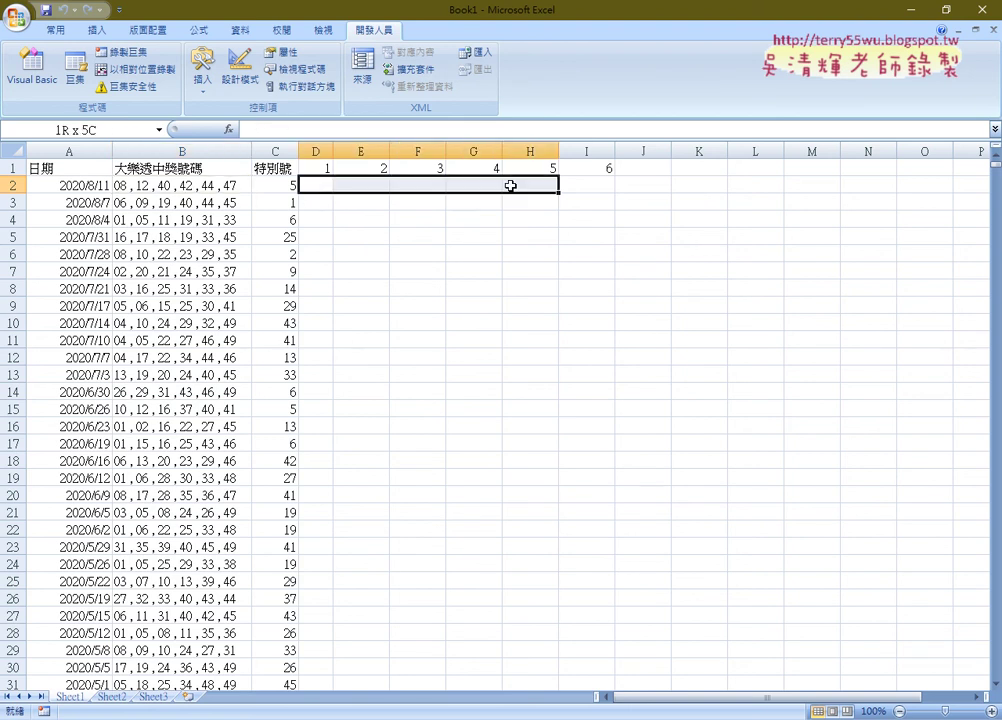
{"action": "left_click", "coordinate": [240, 186]}
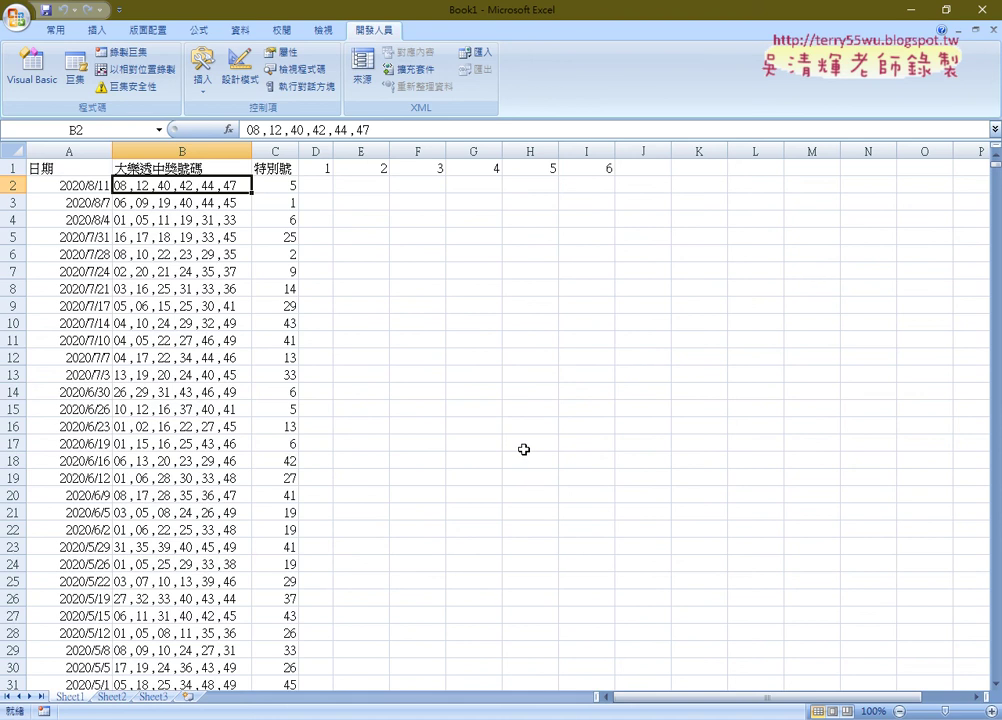
{"action": "left_click", "coordinate": [242, 28]}
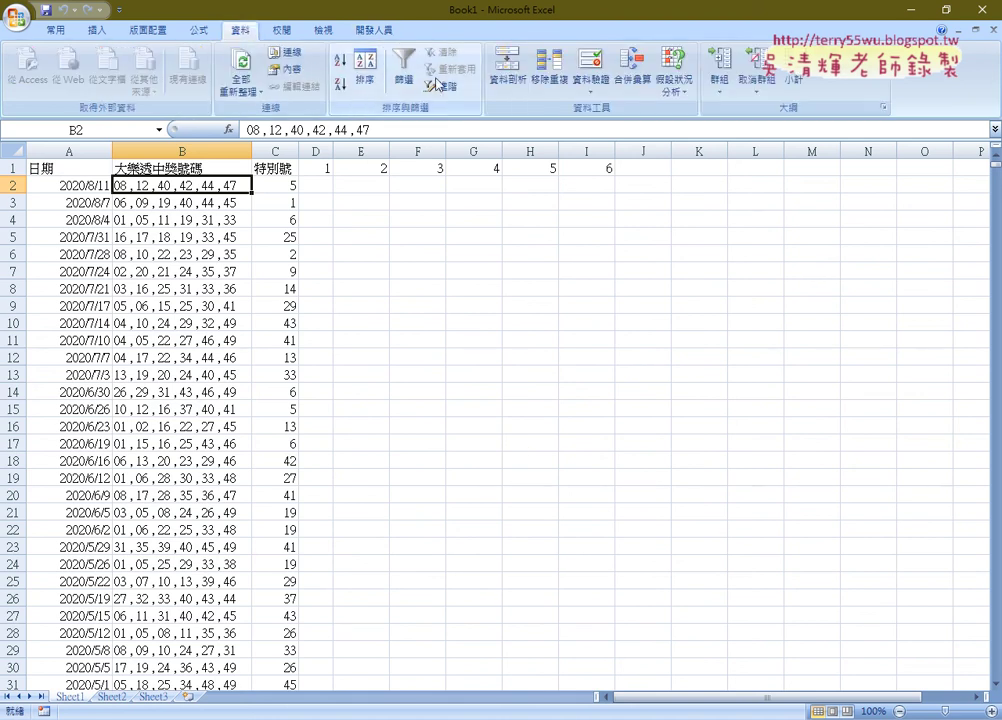
Split B2 by comma with Text to Columns into D2:I2, giving 8, 12, 40, 42, 44, 47
{"action": "left_click", "coordinate": [514, 82]}
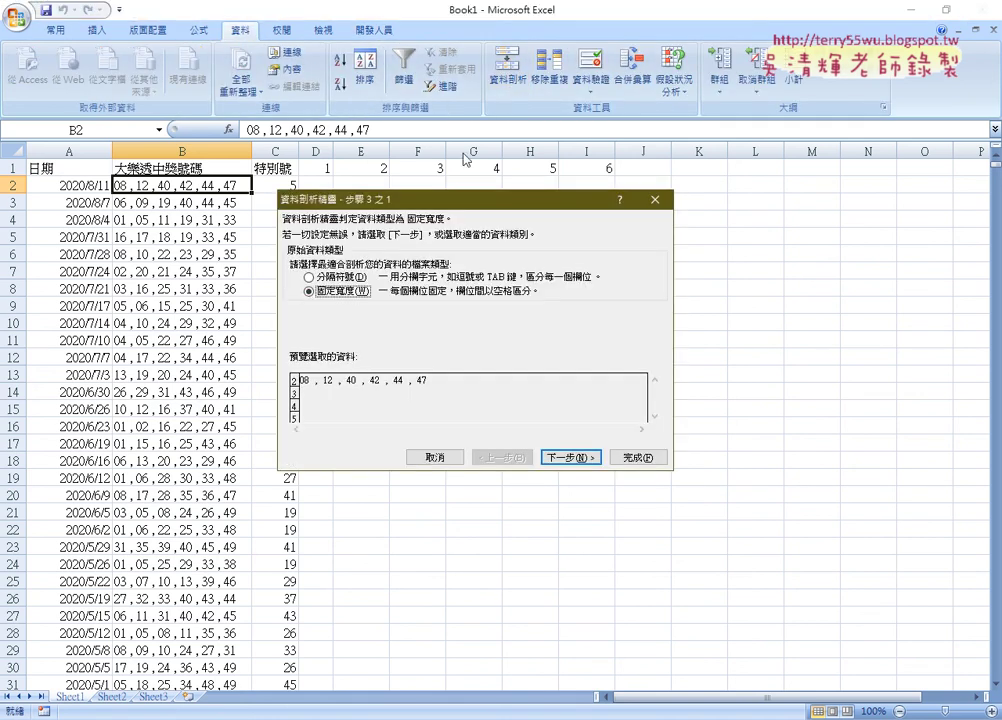
{"action": "left_click", "coordinate": [326, 278]}
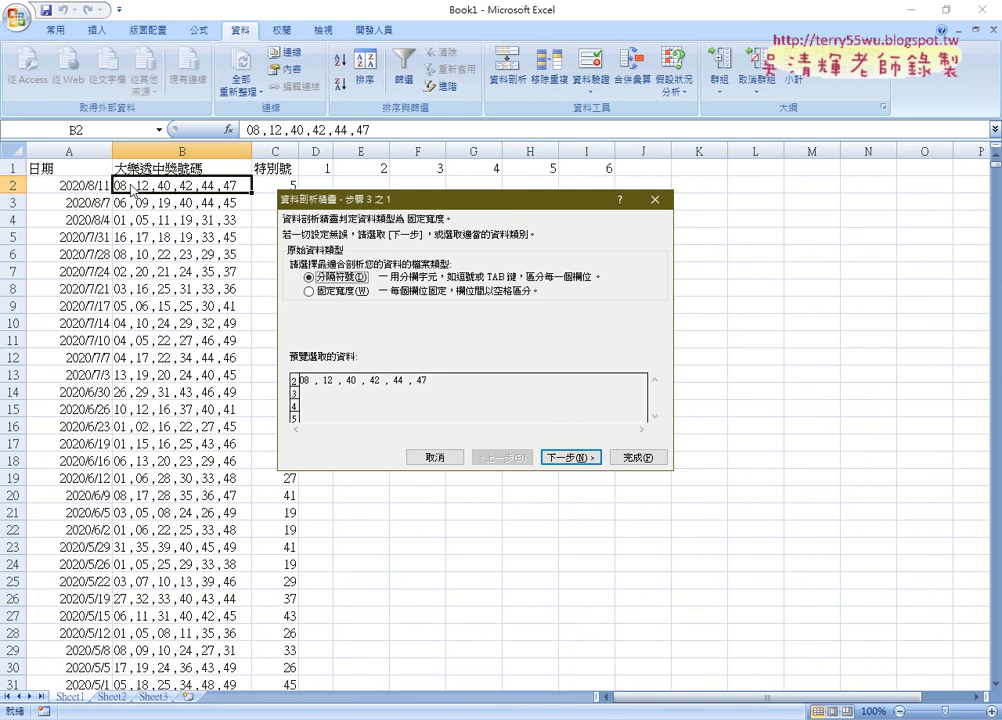
{"action": "left_click", "coordinate": [570, 458]}
{"action": "left_click", "coordinate": [296, 280]}
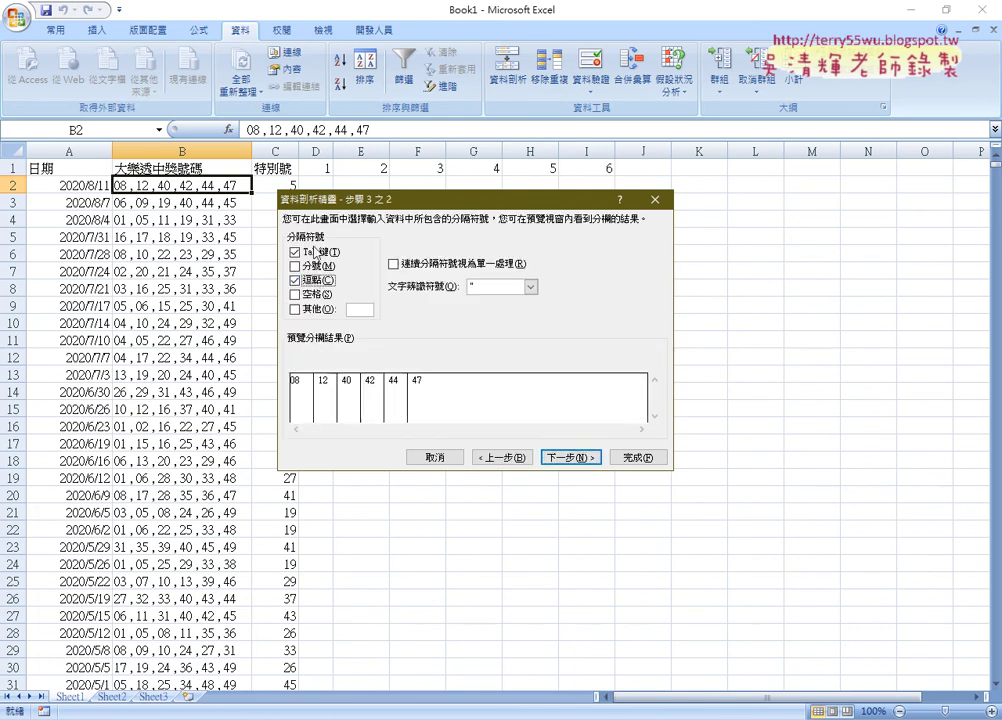
{"action": "left_click", "coordinate": [296, 252]}
{"action": "left_click", "coordinate": [572, 458]}
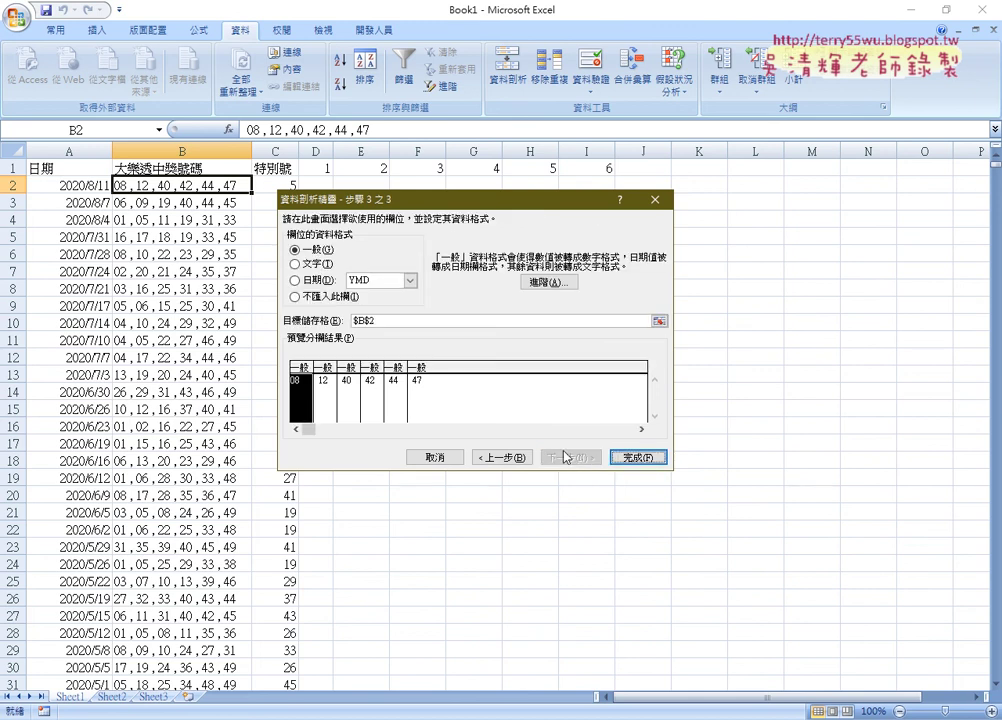
{"action": "left_click_drag", "start_coordinate": [376, 203], "coordinate": [391, 273]}
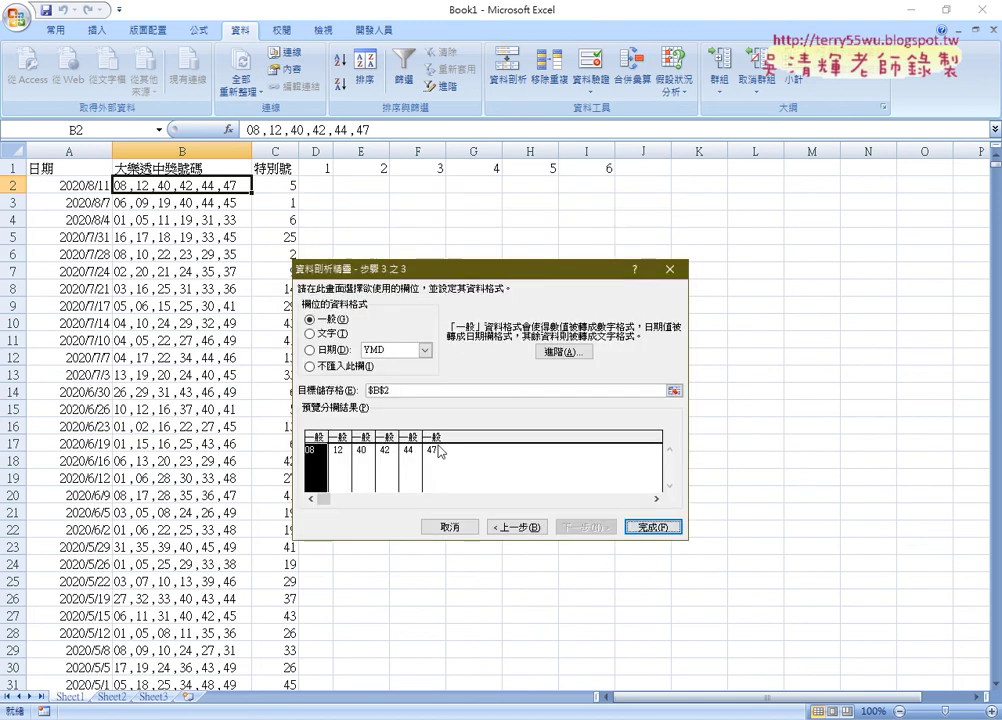
{"action": "left_click", "coordinate": [376, 391]}
{"action": "left_click", "coordinate": [318, 184]}
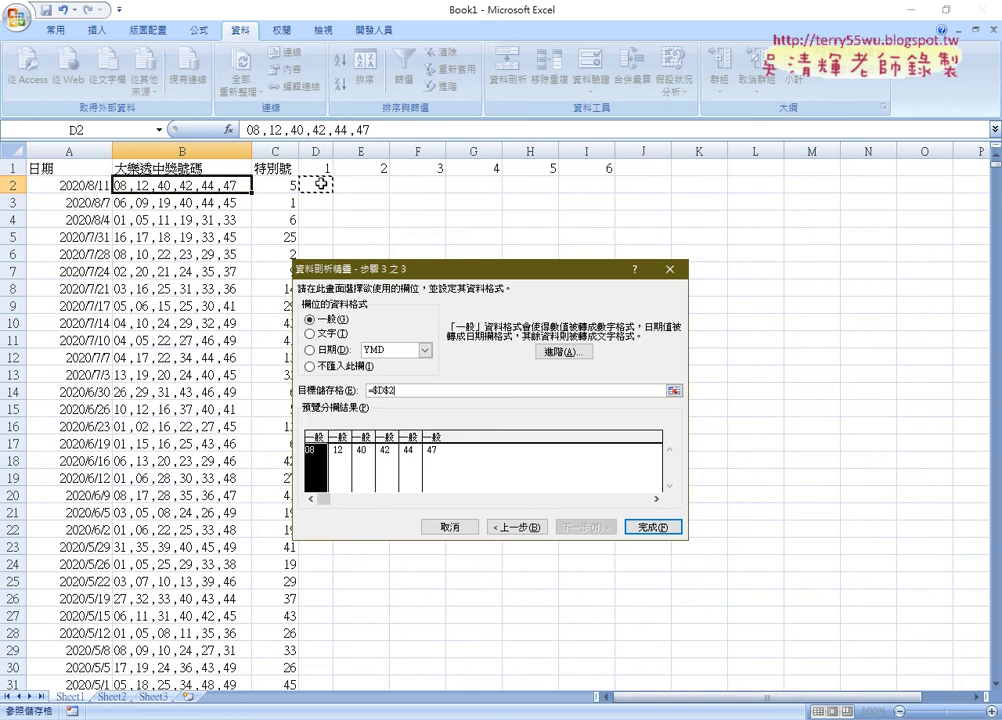
{"action": "left_click", "coordinate": [648, 528]}
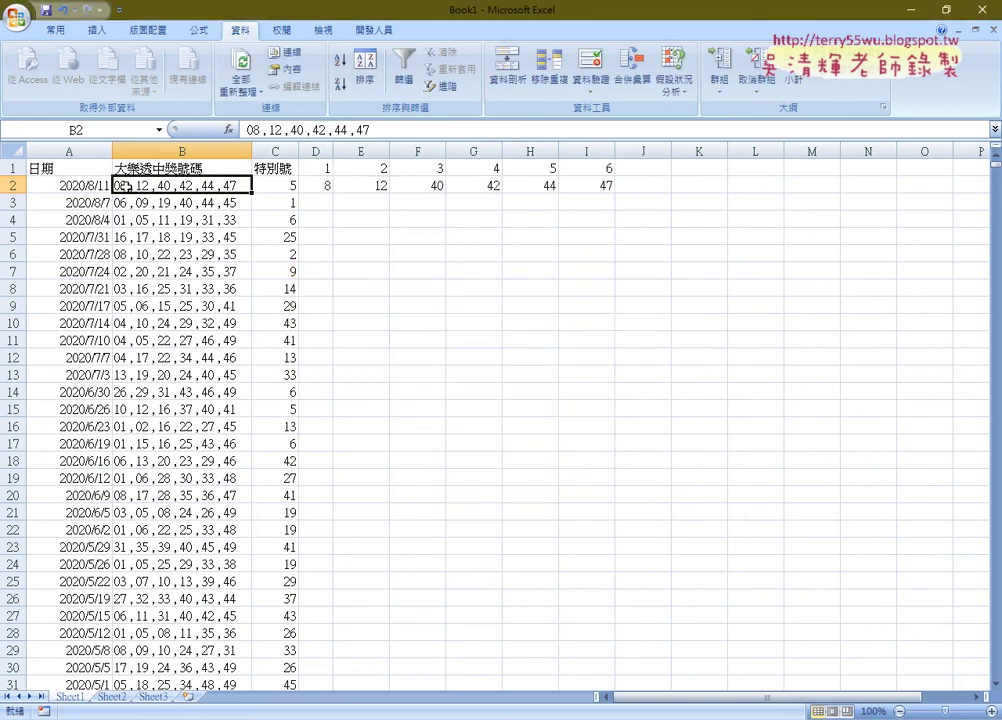
{"action": "mouse_move", "coordinate": [600, 187]}
{"action": "left_mouse_down"}
{"action": "mouse_move", "coordinate": [337, 197]}
{"action": "mouse_move", "coordinate": [329, 187]}
{"action": "left_mouse_up"}
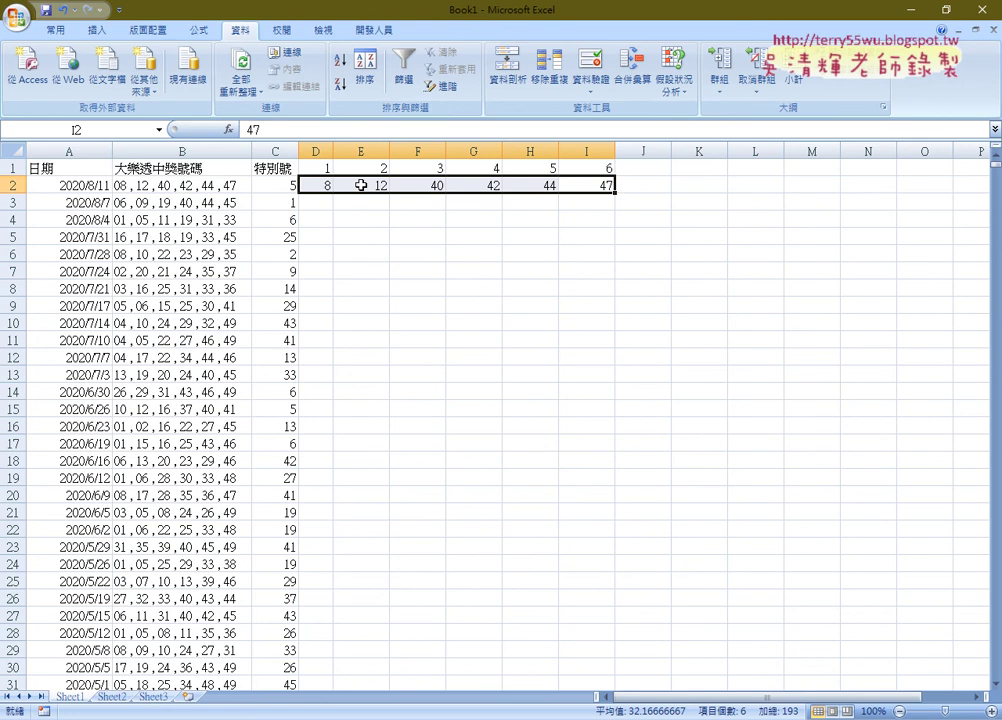
Clear the trial split in D2:I2 and copy the 剖析資料 macro code from the tutorial document
{"action": "key", "text": "Delete"}
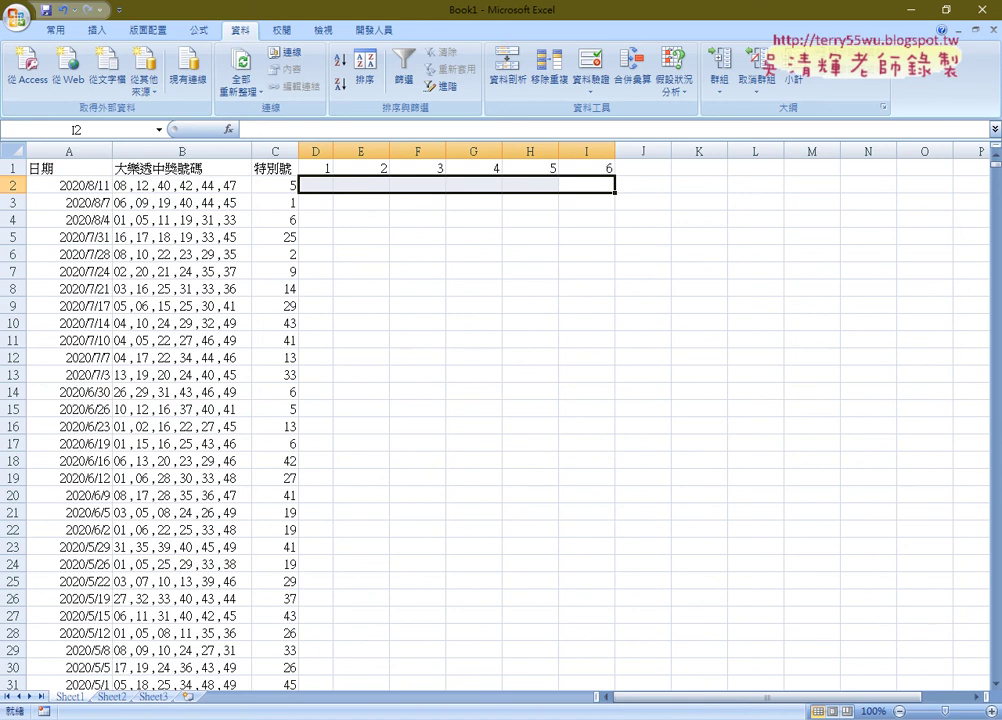
{"action": "left_click", "coordinate": [365, 719]}
{"action": "key", "text": "alt+Tab"}
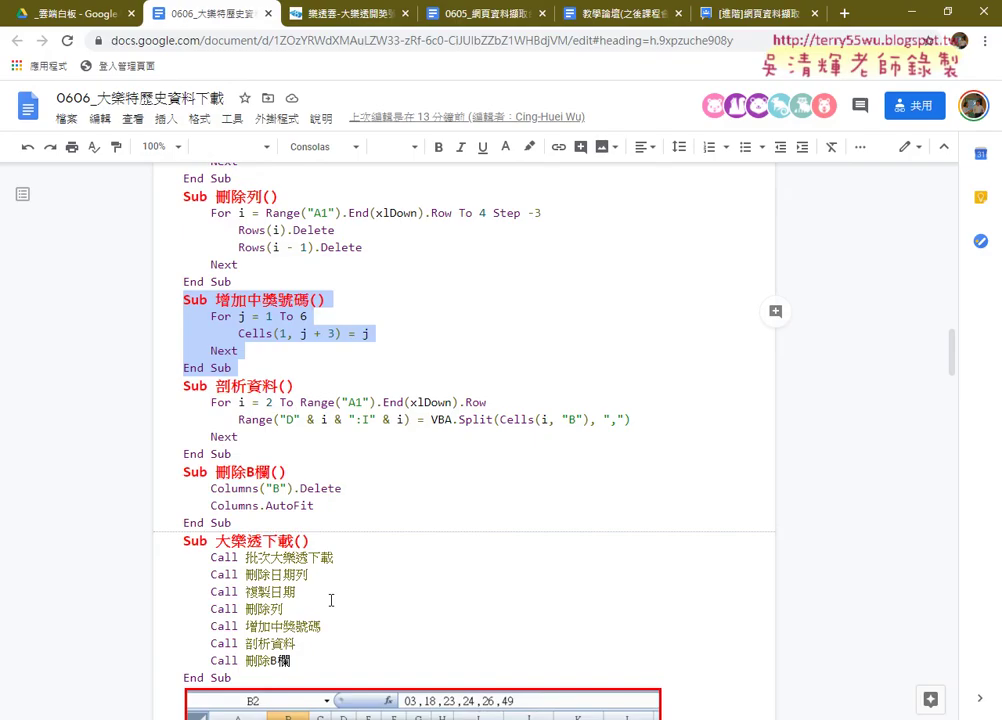
{"action": "scroll", "coordinate": [264, 432], "scroll_direction": "down", "scroll_amount": 2}
{"action": "left_click_drag", "start_coordinate": [185, 306], "coordinate": [263, 374]}
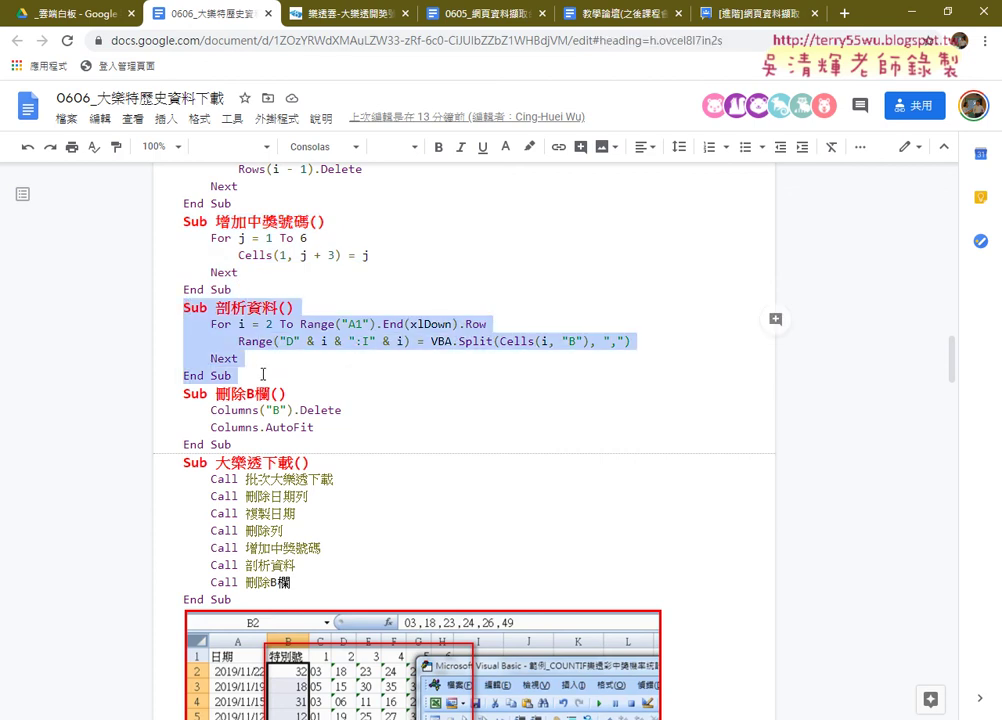
{"action": "left_click_drag", "start_coordinate": [263, 374], "coordinate": [258, 377]}
{"action": "key", "text": "ctrl+c"}
Paste the 剖析資料 macro into Module1 on a new line below the existing code
{"action": "left_click", "coordinate": [447, 635]}
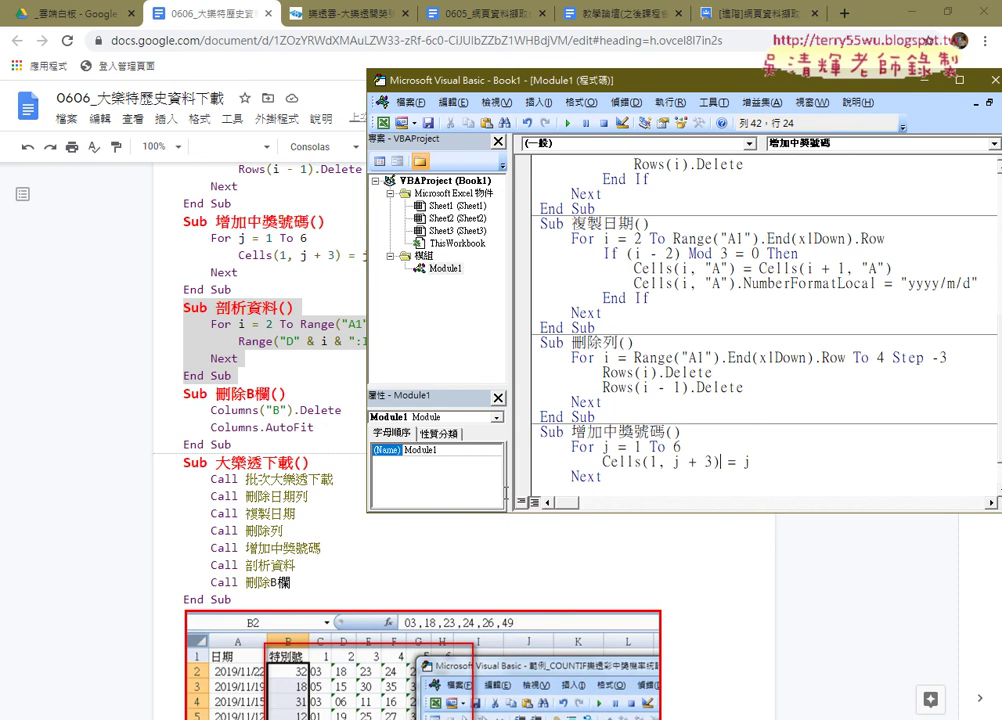
{"action": "left_click", "coordinate": [660, 488]}
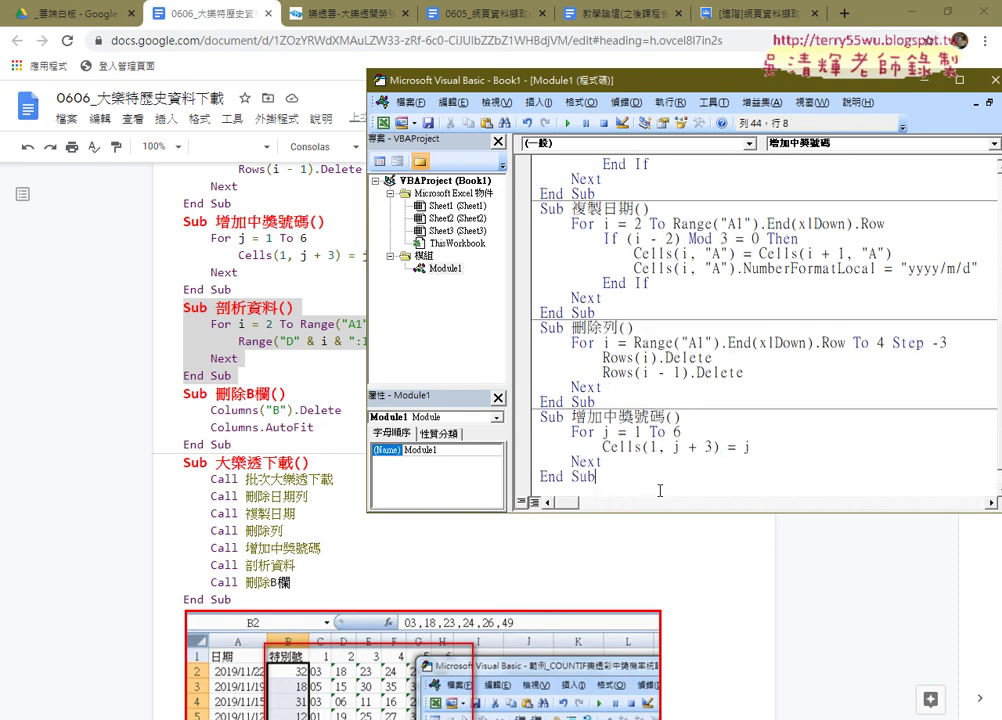
{"action": "key", "text": "Return"}
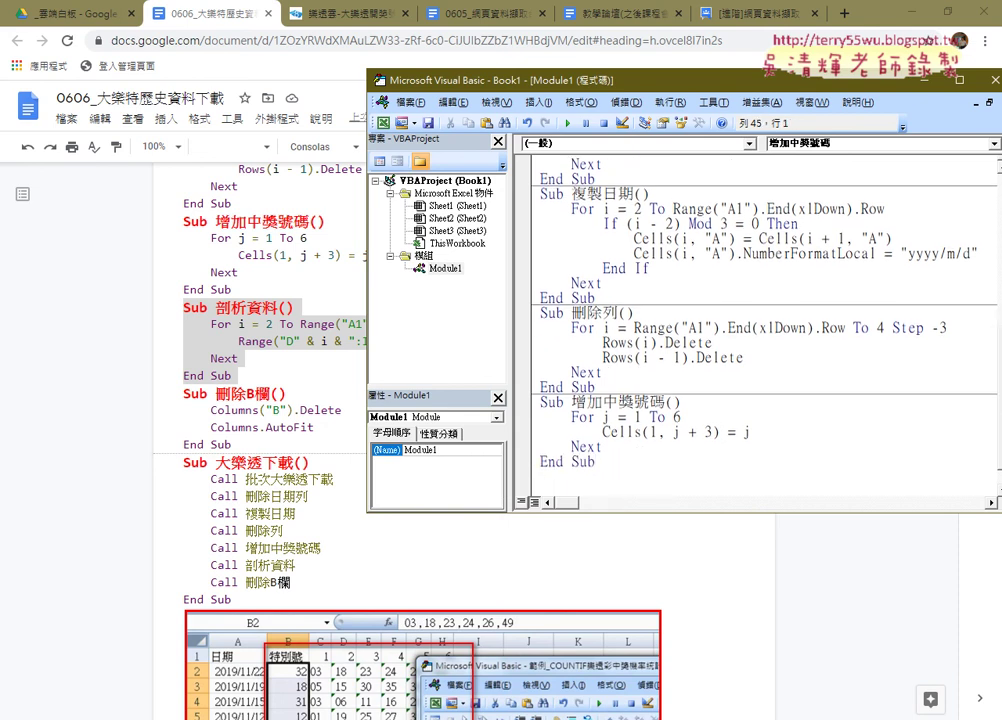
{"action": "key", "text": "ctrl+v"}
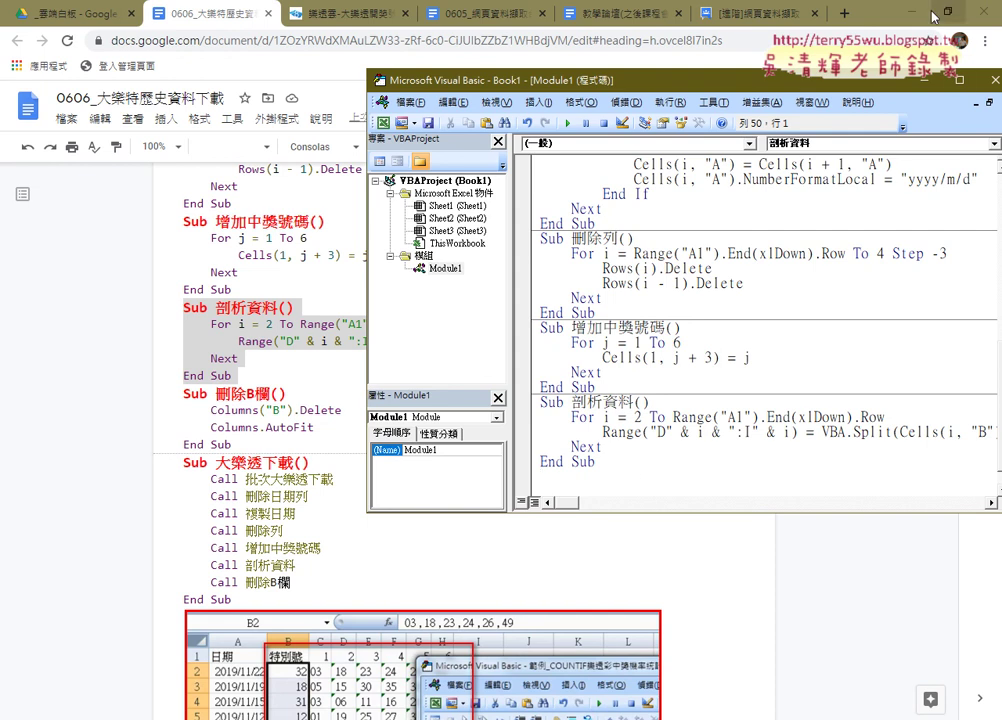
{"action": "left_click", "coordinate": [885, 14]}
{"action": "left_click", "coordinate": [913, 18]}
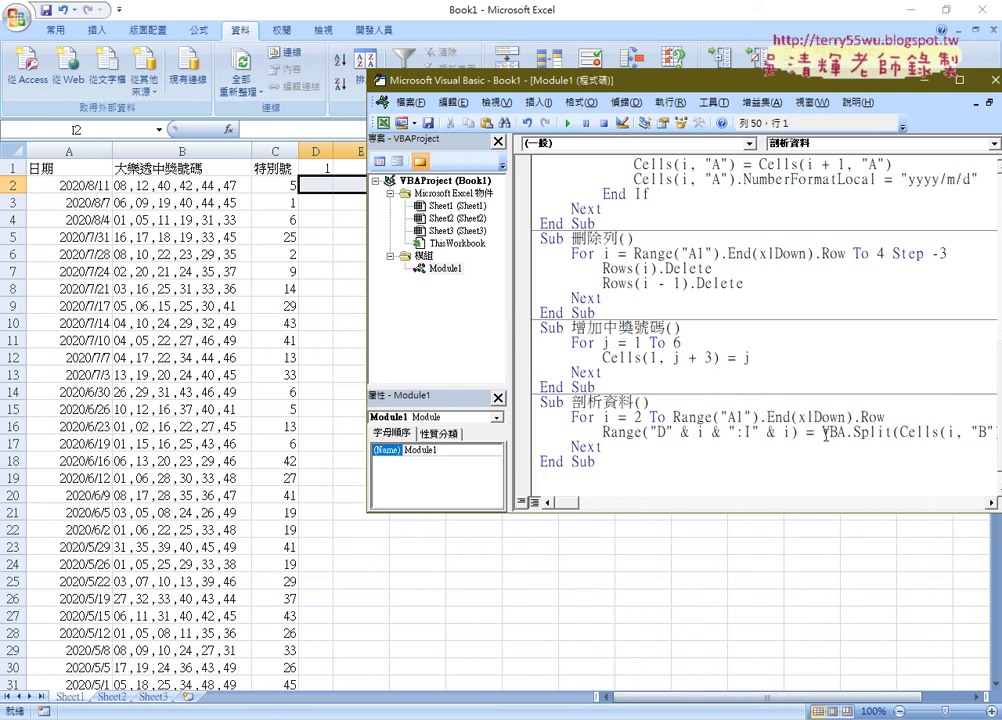
Run the 剖析資料 macro with F5 and check that columns D–I hold each draw's numbers
{"action": "left_click_drag", "start_coordinate": [845, 432], "coordinate": [895, 432]}
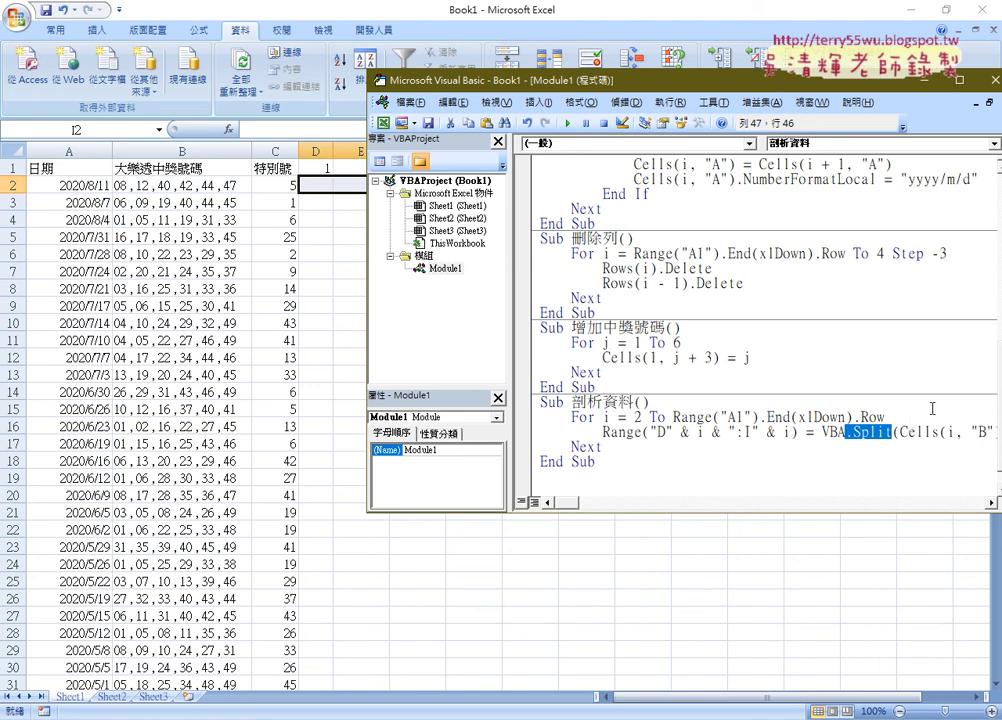
{"action": "left_click", "coordinate": [651, 418]}
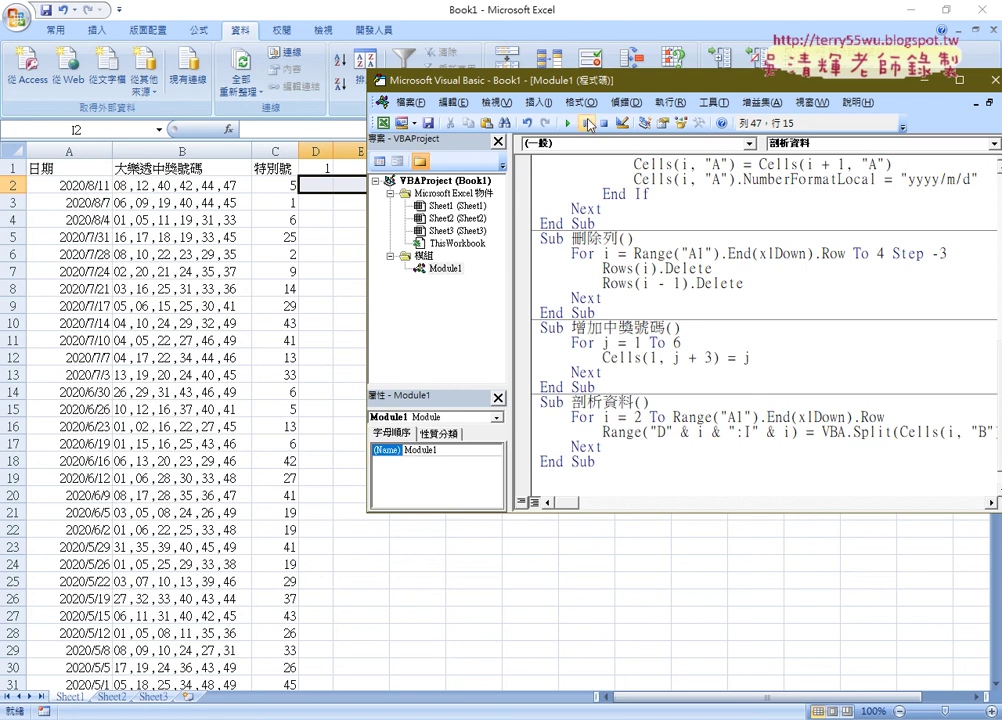
{"action": "key", "text": "F5"}
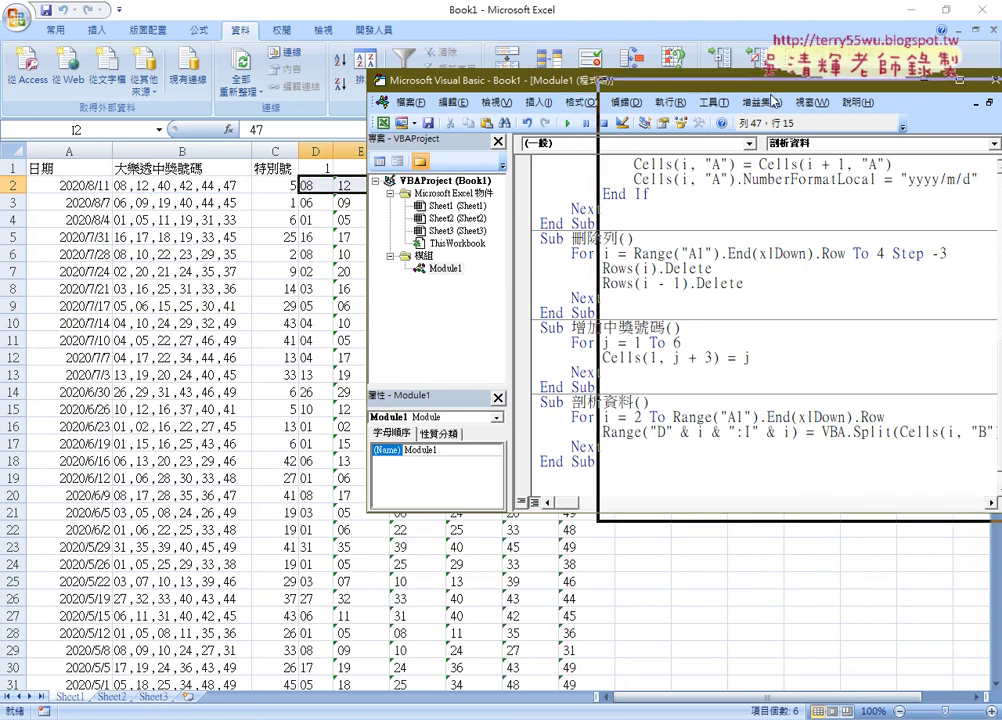
{"action": "left_click_drag", "start_coordinate": [560, 80], "coordinate": [790, 89]}
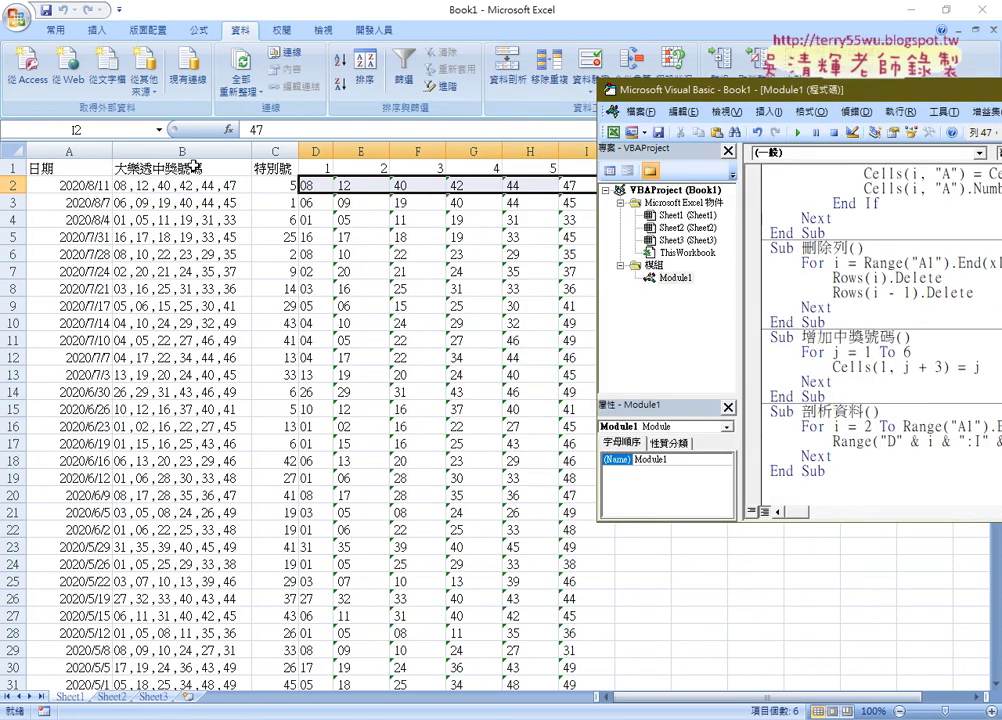
{"action": "left_click_drag", "start_coordinate": [690, 89], "coordinate": [253, 42]}
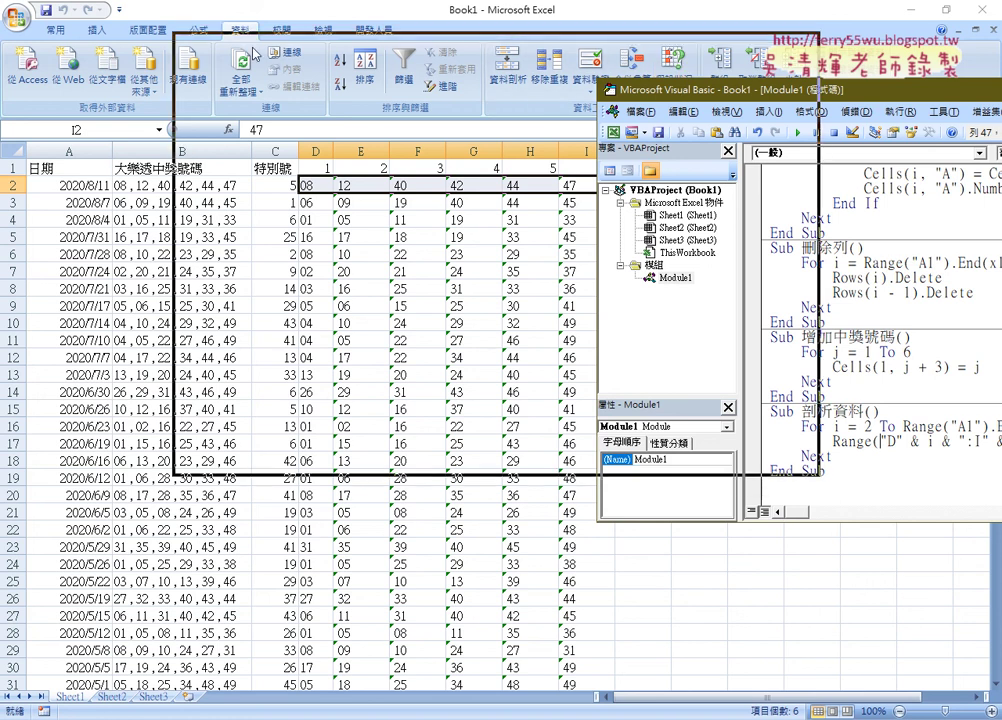
{"action": "left_click", "coordinate": [397, 459]}
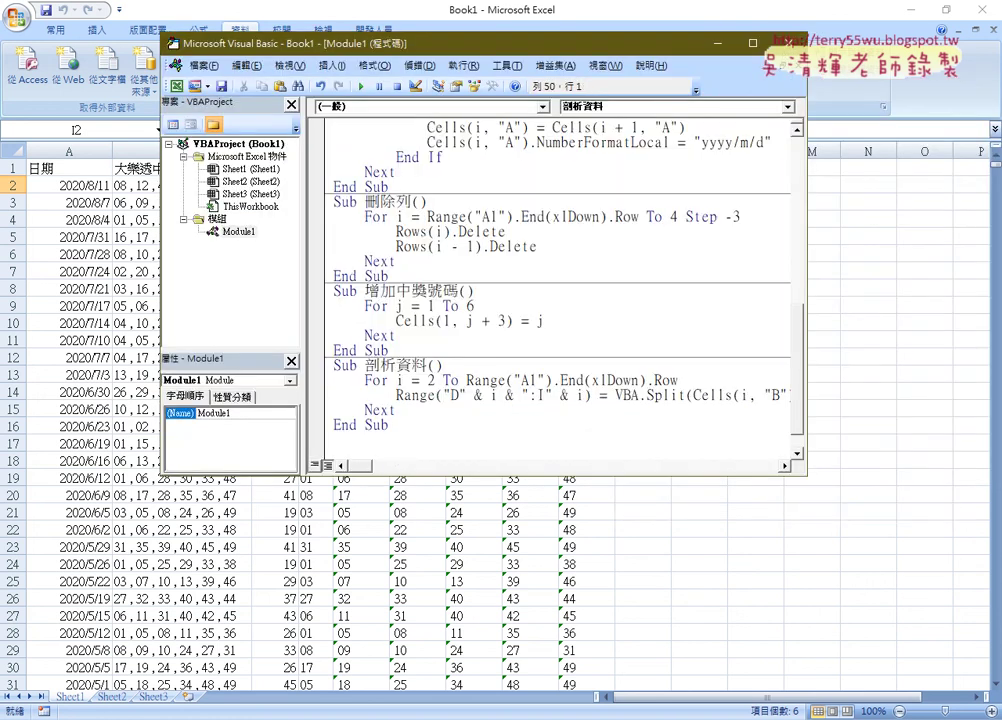
{"action": "key", "text": "alt+Tab"}
Copy the 刪除B欄 macro from the tutorial and paste it into Module1
{"action": "left_click_drag", "start_coordinate": [232, 446], "coordinate": [169, 390]}
{"action": "key", "text": "ctrl+c"}
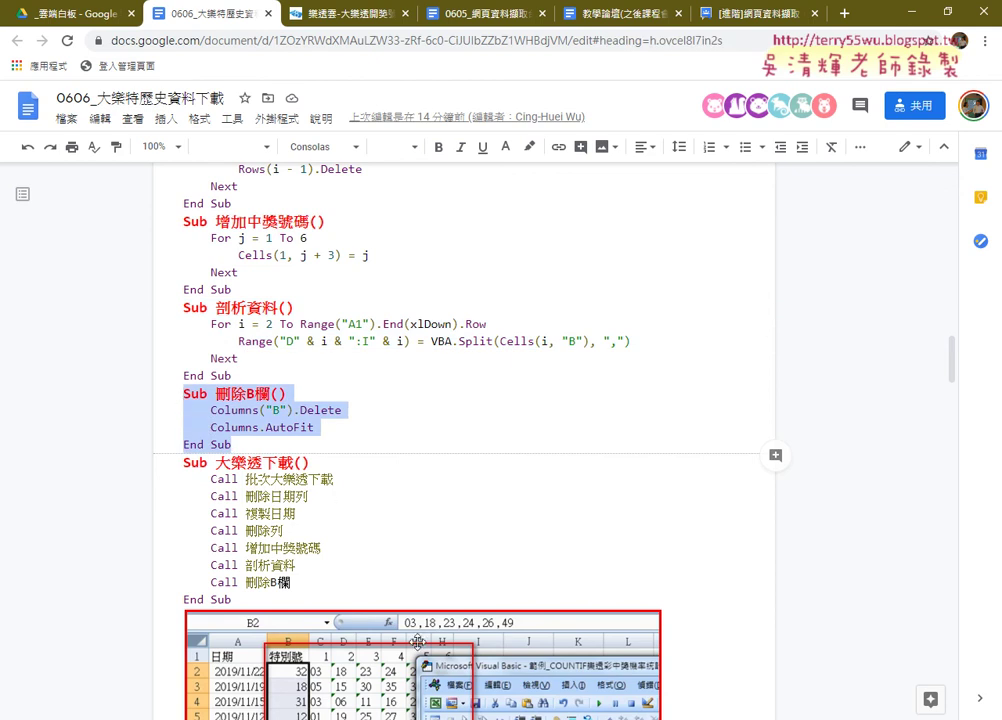
{"action": "left_click", "coordinate": [403, 716]}
{"action": "left_click", "coordinate": [491, 660]}
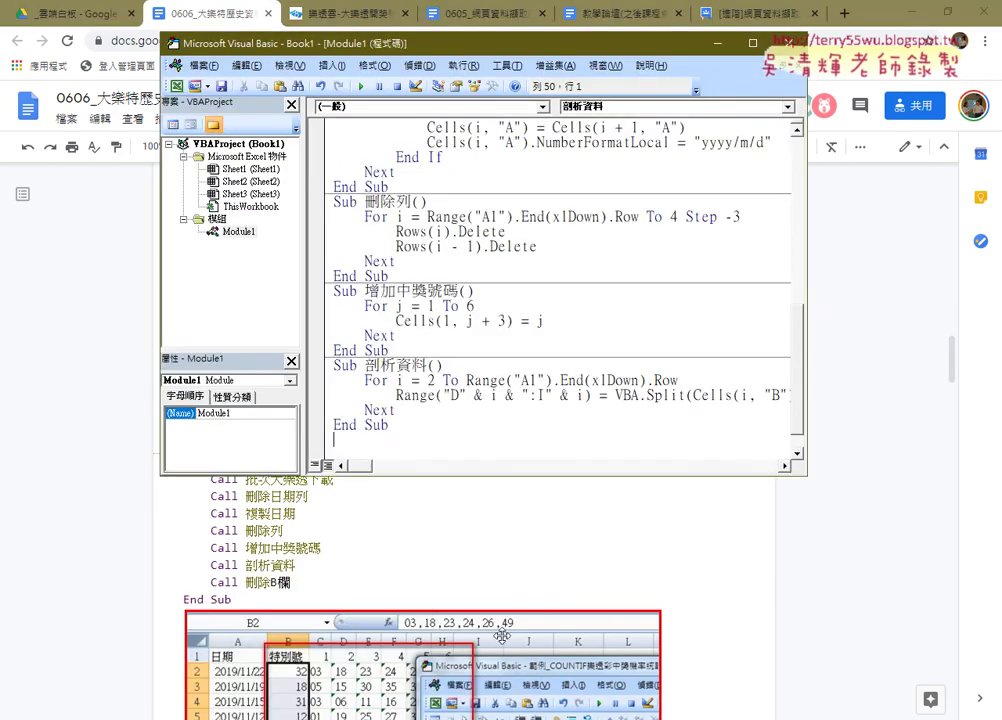
{"action": "key", "text": "ctrl+v"}
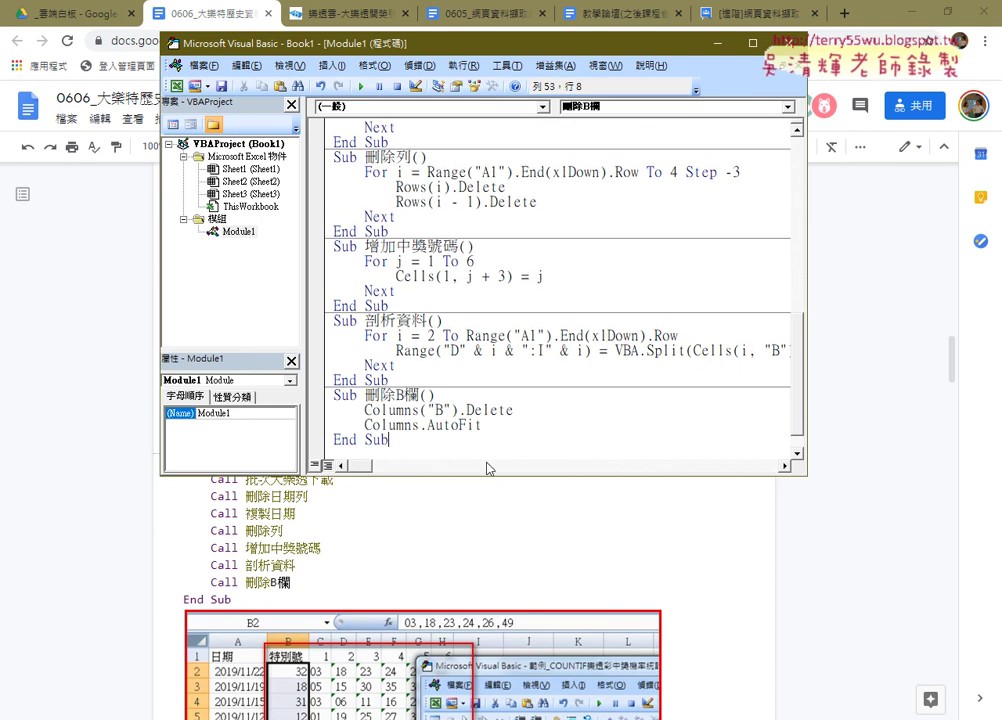
Run 刪除B欄 to delete the combined-numbers column and auto-fit the remaining columns
{"action": "left_click", "coordinate": [912, 10]}
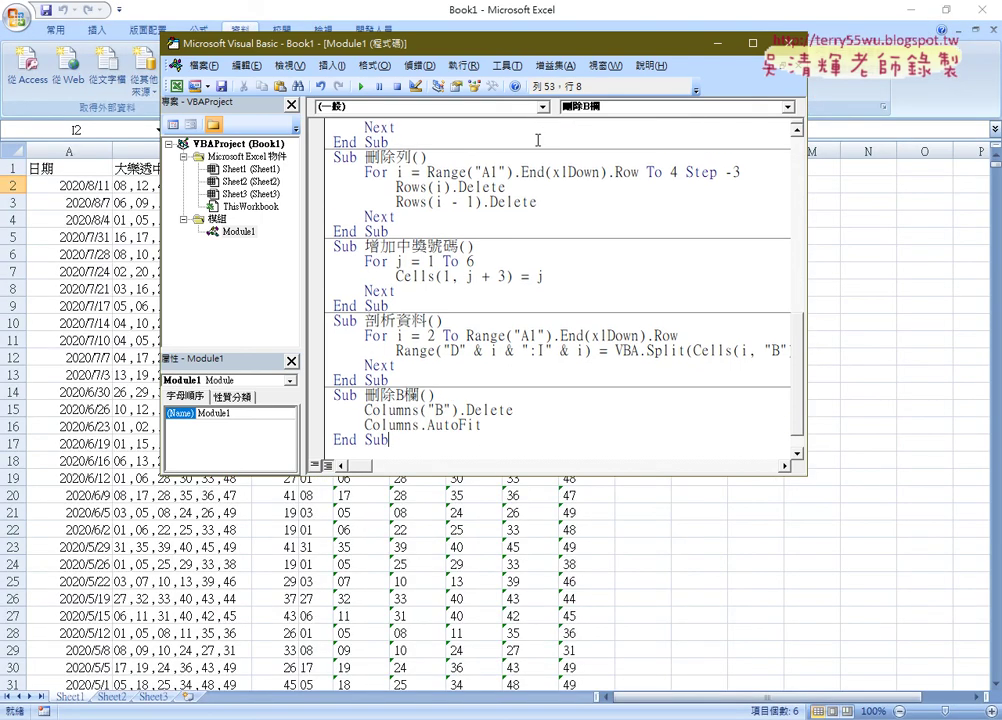
{"action": "left_click_drag", "start_coordinate": [478, 56], "coordinate": [645, 58]}
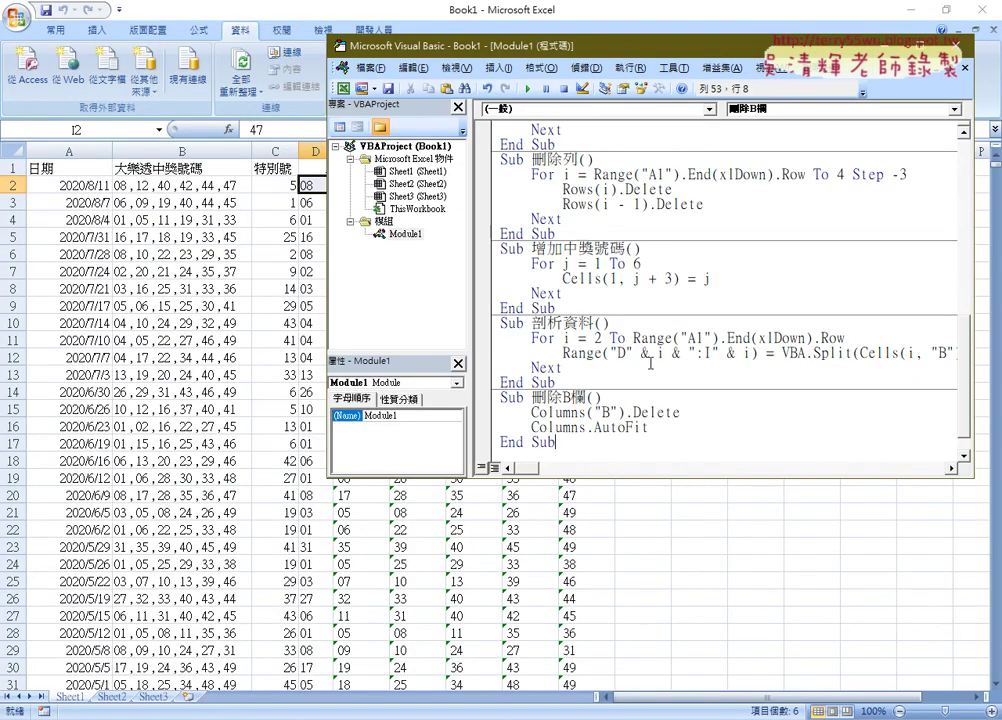
{"action": "left_click", "coordinate": [617, 412]}
{"action": "left_click_drag", "start_coordinate": [681, 412], "coordinate": [531, 412]}
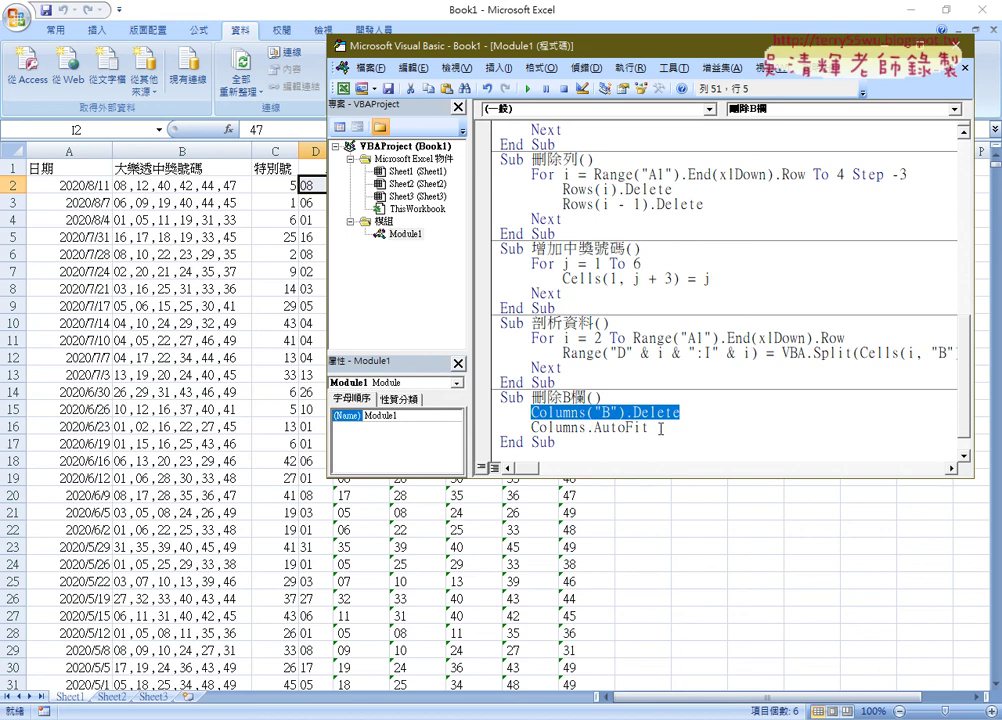
{"action": "left_click_drag", "start_coordinate": [660, 428], "coordinate": [587, 428]}
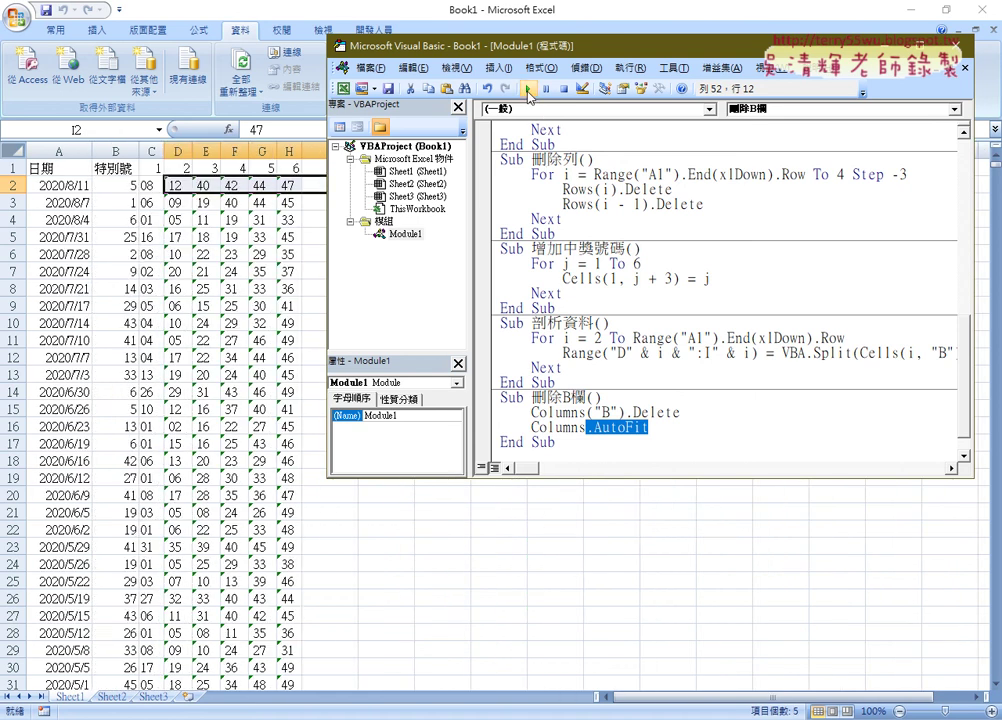
{"action": "key", "text": "F5"}
{"action": "left_click_drag", "start_coordinate": [521, 58], "coordinate": [618, 66]}
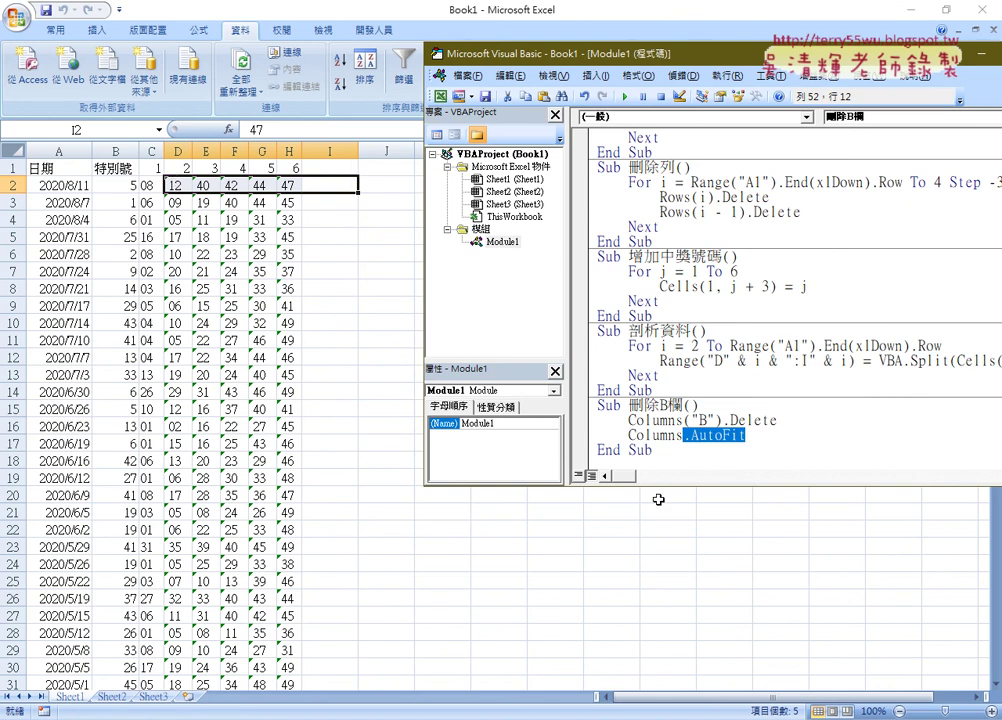
Make the VBA editor taller and scroll through all the macros in Module1
{"action": "left_click_drag", "start_coordinate": [690, 490], "coordinate": [690, 605]}
{"action": "scroll", "coordinate": [696, 222], "scroll_direction": "up", "scroll_amount": 2}
{"action": "scroll", "coordinate": [696, 222], "scroll_direction": "up", "scroll_amount": 3}
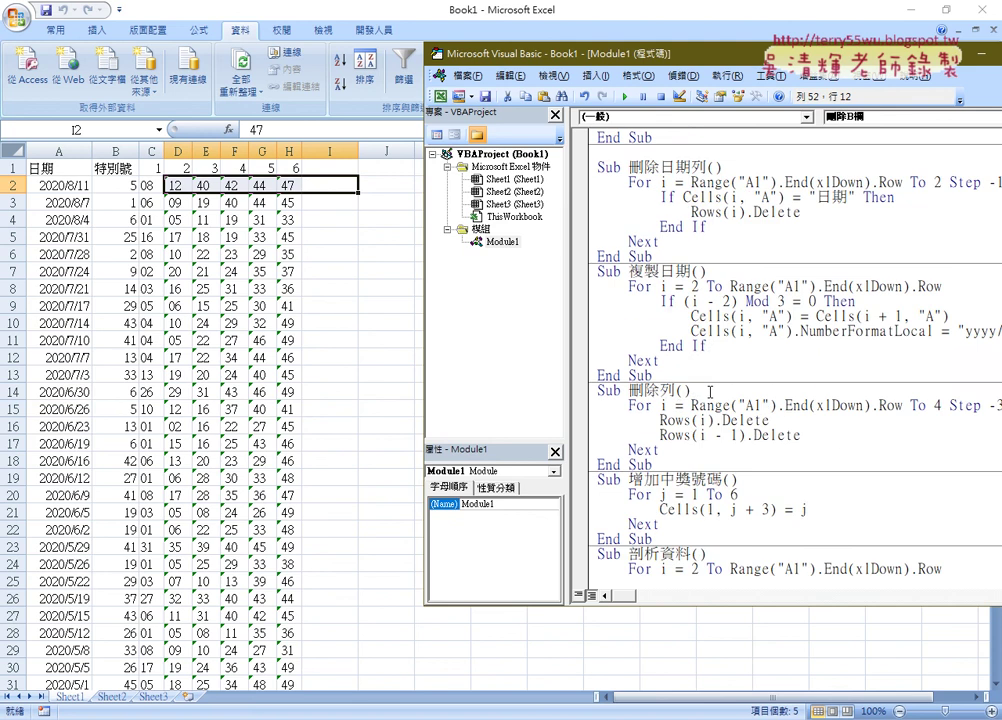
{"action": "scroll", "coordinate": [696, 222], "scroll_direction": "up", "scroll_amount": 5}
{"action": "scroll", "coordinate": [696, 222], "scroll_direction": "up", "scroll_amount": 1}
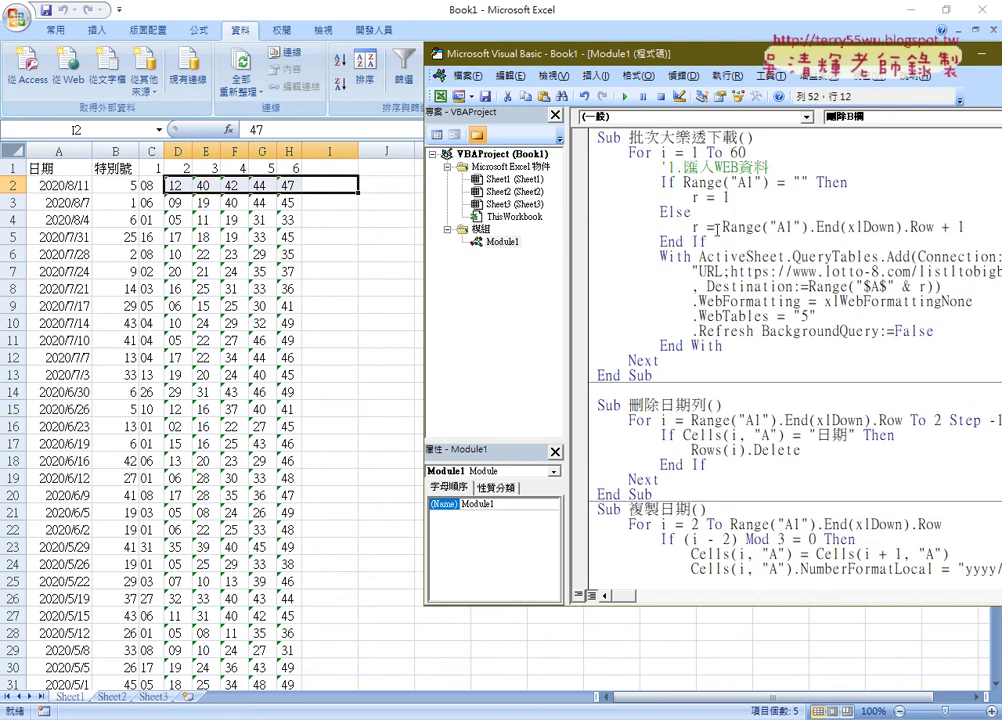
{"action": "scroll", "coordinate": [718, 228], "scroll_direction": "down", "scroll_amount": 4}
{"action": "scroll", "coordinate": [706, 294], "scroll_direction": "down", "scroll_amount": 3}
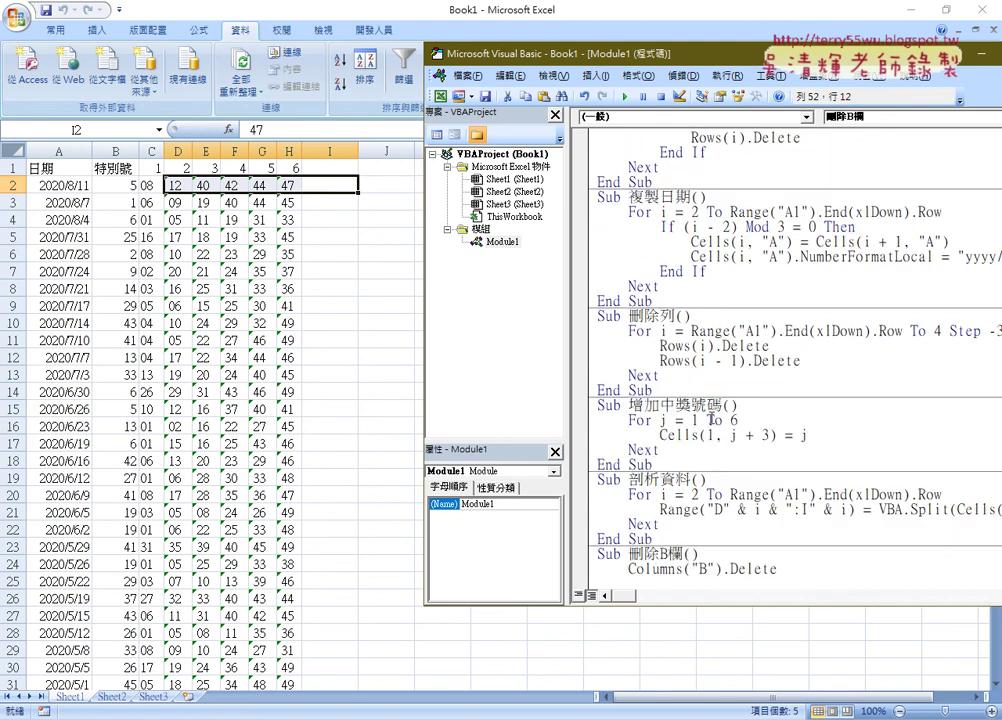
{"action": "key", "text": "ctrl+z"}
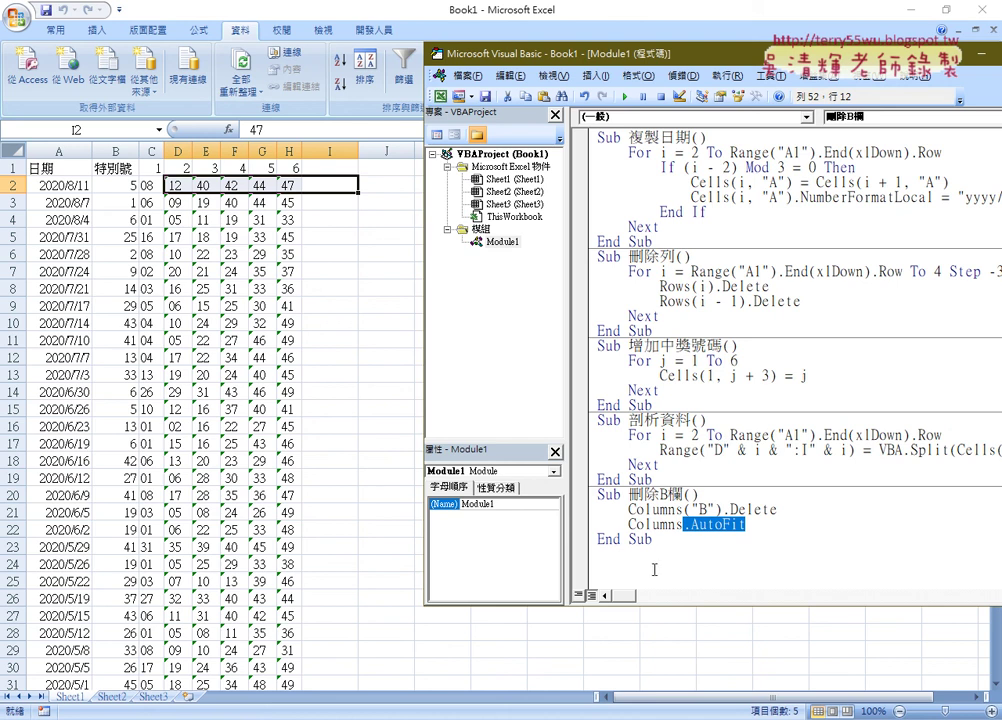
Place the caret below the last macro and return to the Google Docs tutorial notes
{"action": "left_click", "coordinate": [653, 566]}
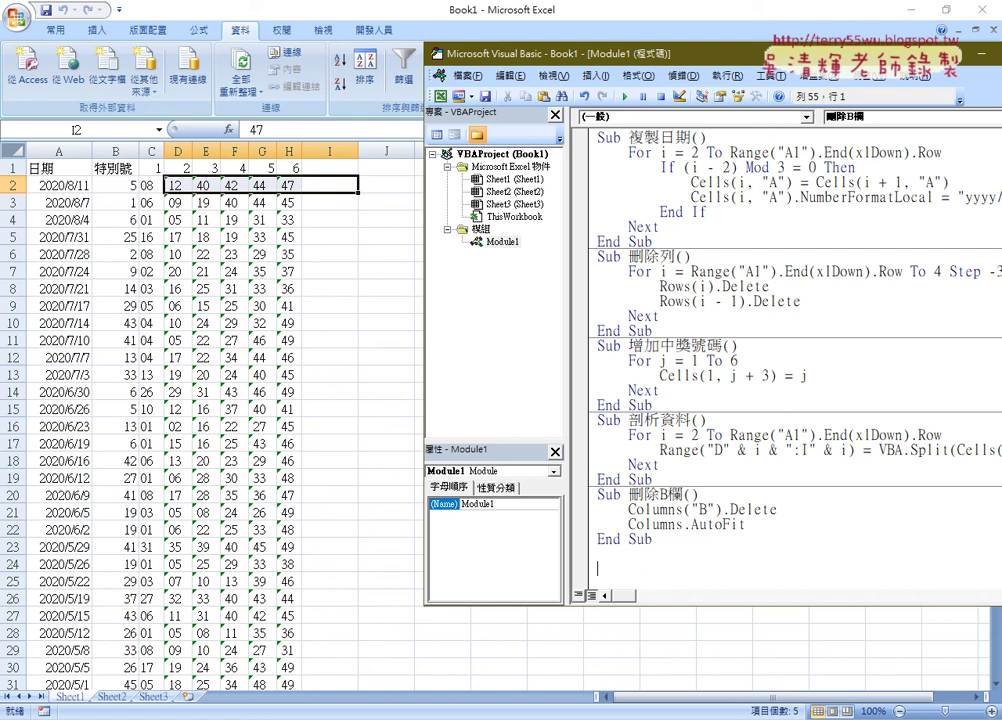
{"action": "key", "text": "alt+Tab"}
{"action": "scroll", "coordinate": [365, 508], "scroll_direction": "down", "scroll_amount": 1}
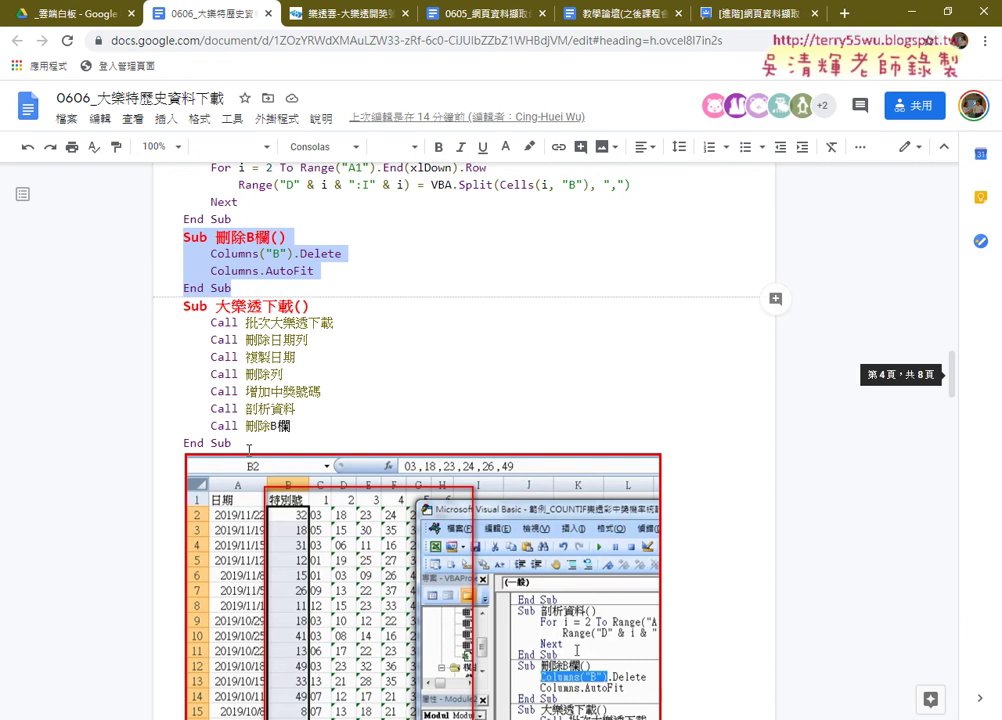
Copy the Sub 大樂透下載() block from the notes and paste it into Module1
{"action": "left_click_drag", "start_coordinate": [232, 443], "coordinate": [183, 307]}
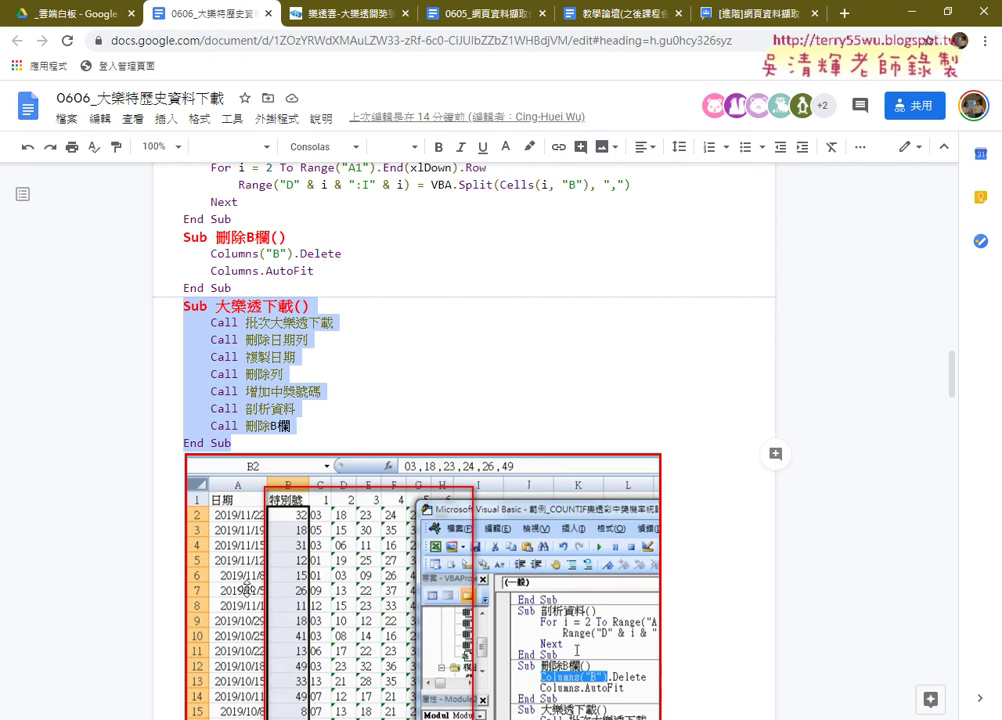
{"action": "left_click", "coordinate": [365, 719]}
{"action": "left_click", "coordinate": [437, 661]}
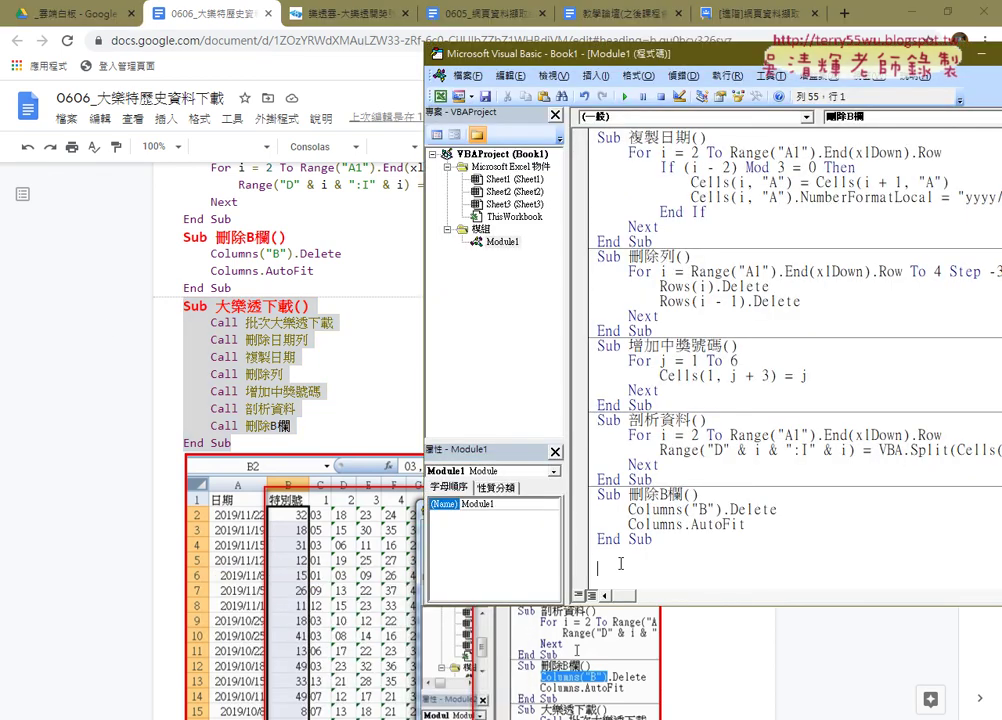
{"action": "type", "text": "Sub 大樂透下載()     Call 批次大樂透下載     Call 刪除日期列     Call 複製日期     Call 刪除列     Call 增加中獎號碼     Call 剖析資料     Call 刪除B欄 End Sub"}
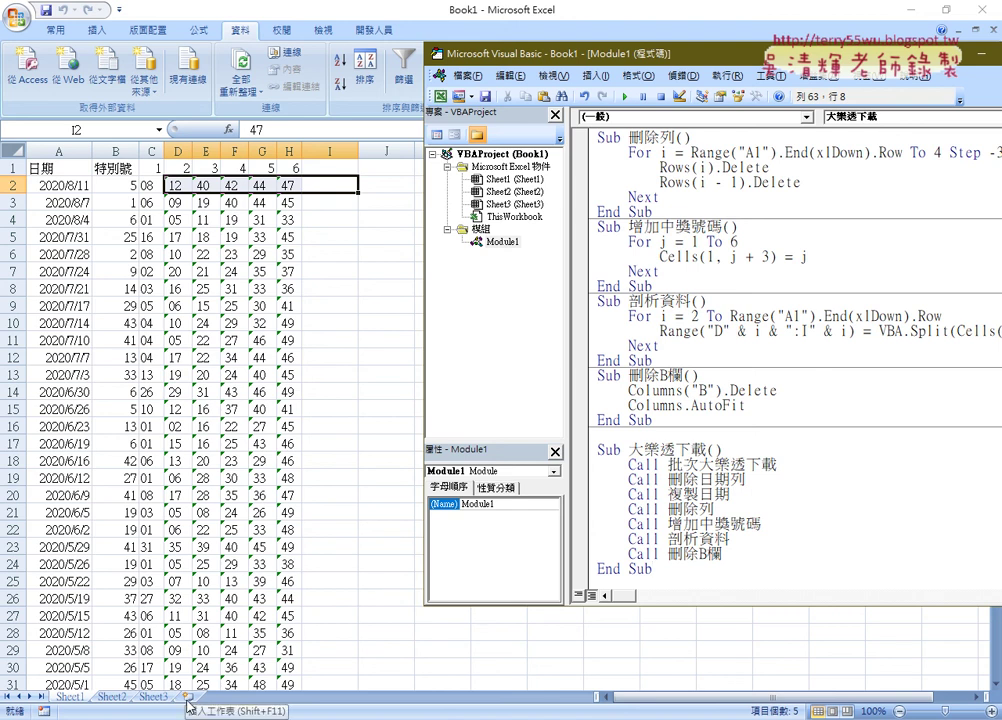
From Sheet2, run 大樂透下載 in the VBA editor to rebuild the full Big Lotto table
{"action": "left_click", "coordinate": [113, 698]}
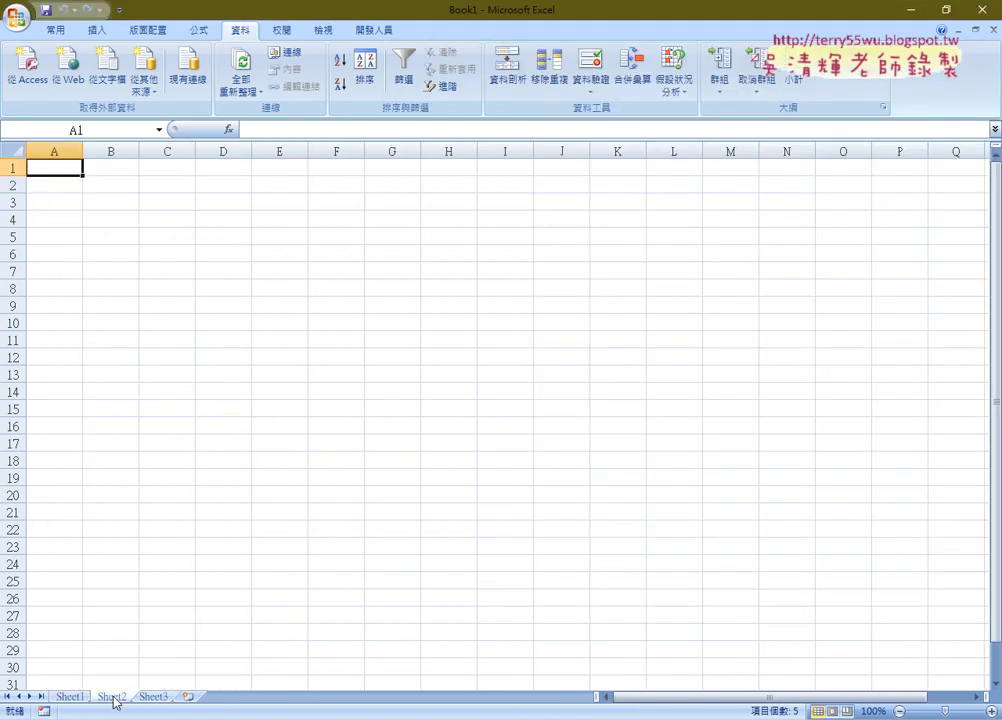
{"action": "left_click", "coordinate": [372, 30]}
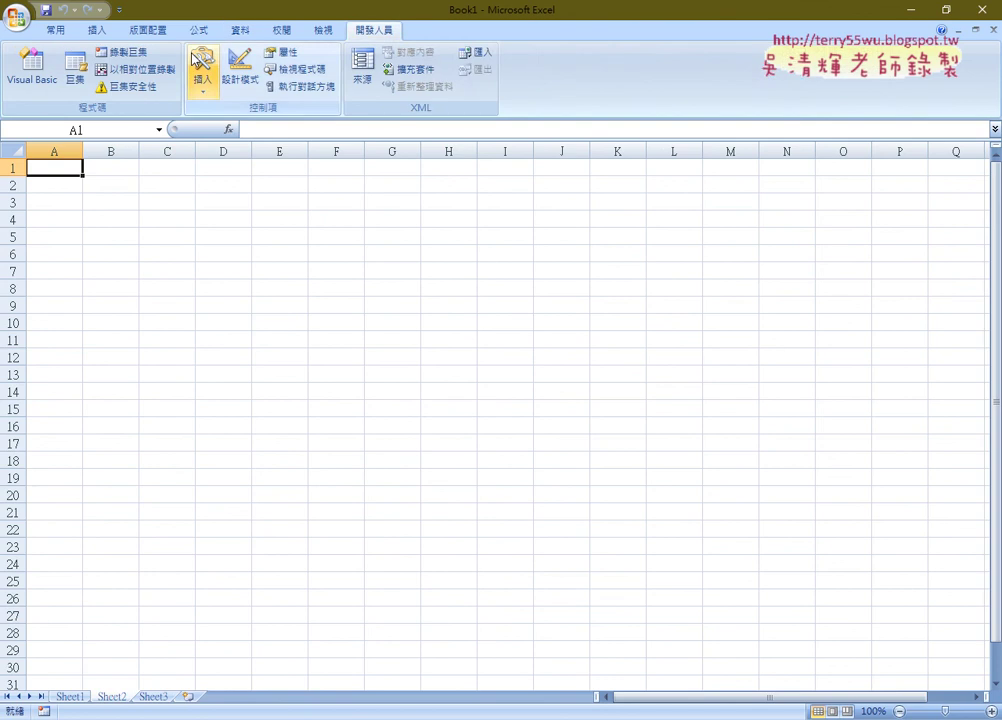
{"action": "left_click", "coordinate": [31, 66]}
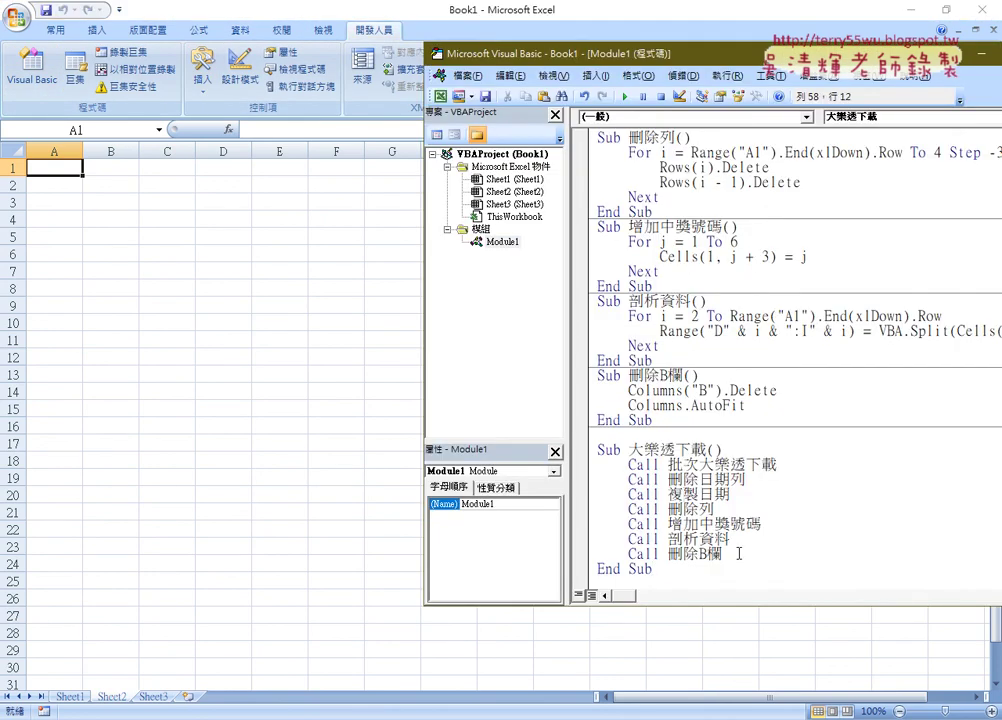
{"action": "left_click_drag", "start_coordinate": [734, 555], "coordinate": [600, 464]}
{"action": "left_click", "coordinate": [683, 479]}
{"action": "key", "text": "F5"}
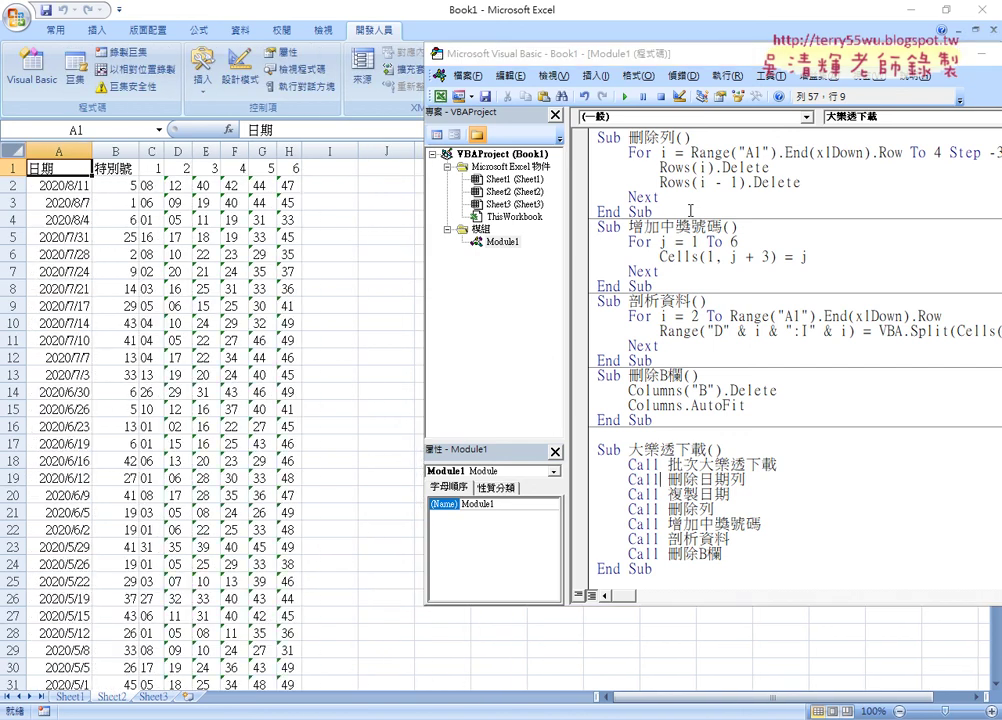
{"action": "left_click", "coordinate": [38, 80]}
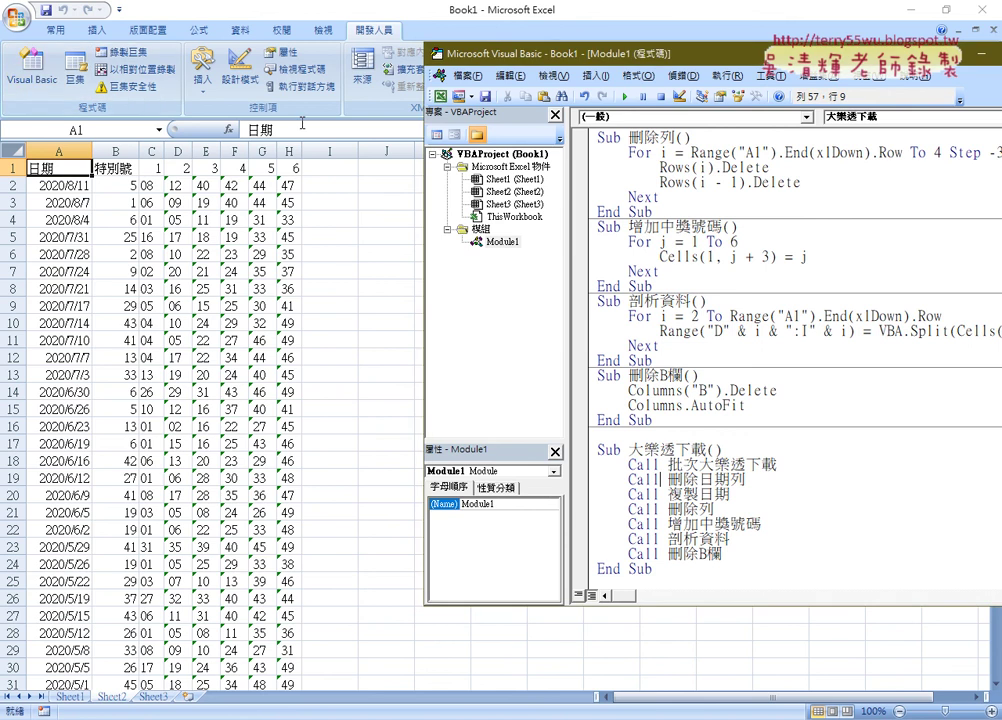
{"action": "left_click_drag", "start_coordinate": [495, 54], "coordinate": [196, 47]}
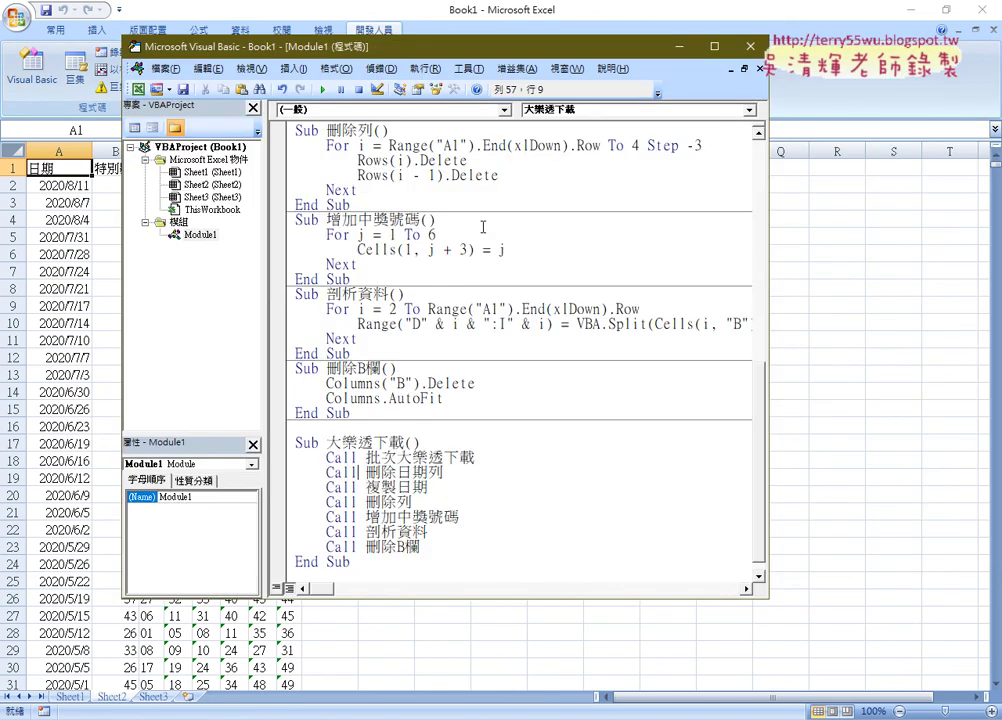
Widen the VBA editor and bring up Insert > Module on Sheet2's project item
{"action": "left_click_drag", "start_coordinate": [771, 260], "coordinate": [940, 260]}
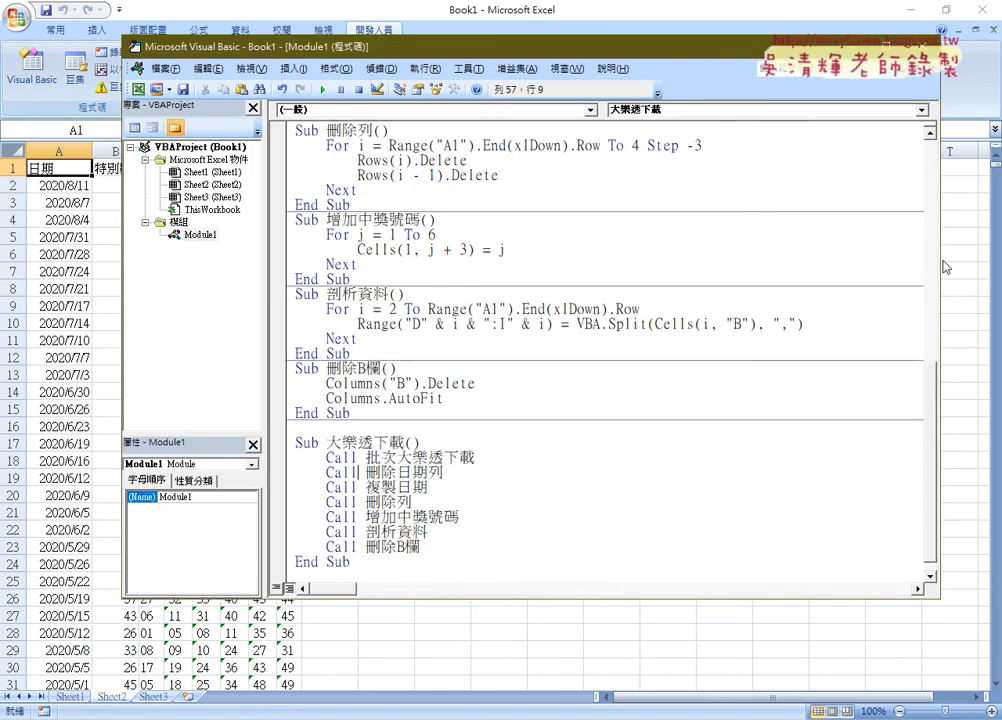
{"action": "right_click", "coordinate": [195, 184]}
{"action": "mouse_move", "coordinate": [165, 245]}
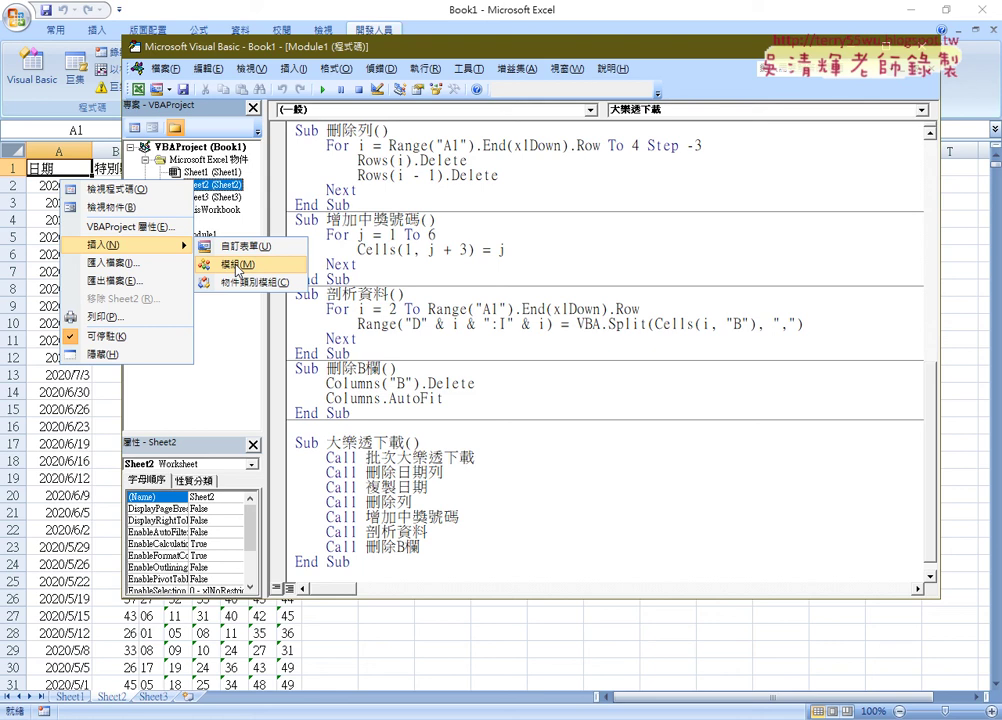
Close the context menu and scroll up to the QueryTables code in 批次大樂透下載
{"action": "left_click", "coordinate": [572, 250]}
{"action": "scroll", "coordinate": [572, 254], "scroll_direction": "up", "scroll_amount": 5}
{"action": "scroll", "coordinate": [572, 254], "scroll_direction": "up", "scroll_amount": 5}
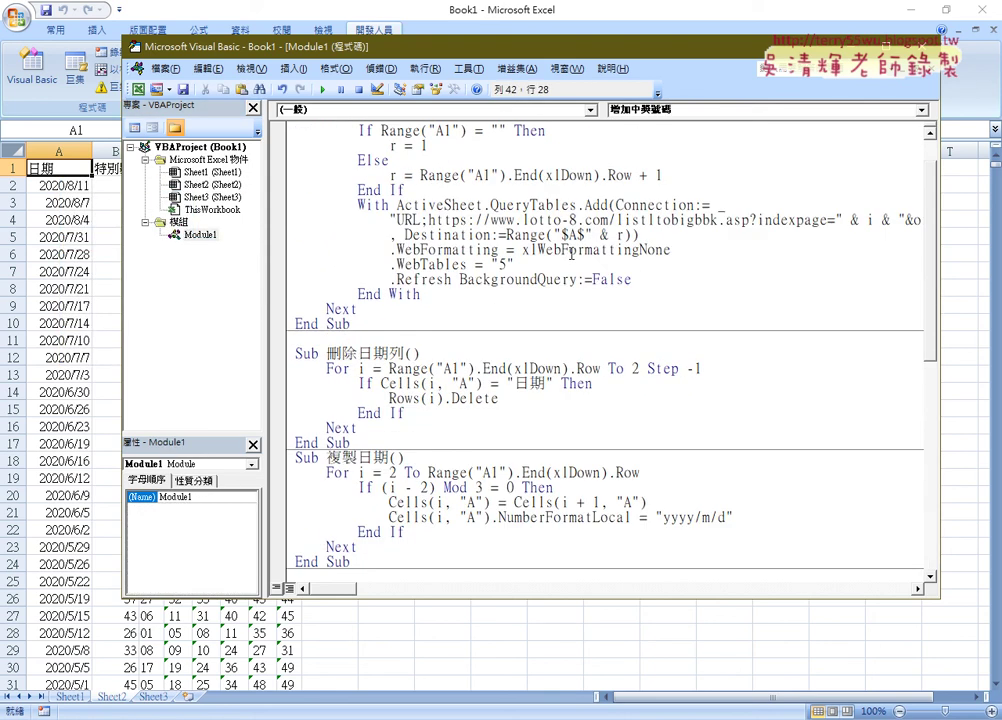
{"action": "scroll", "coordinate": [572, 254], "scroll_direction": "up", "scroll_amount": 1}
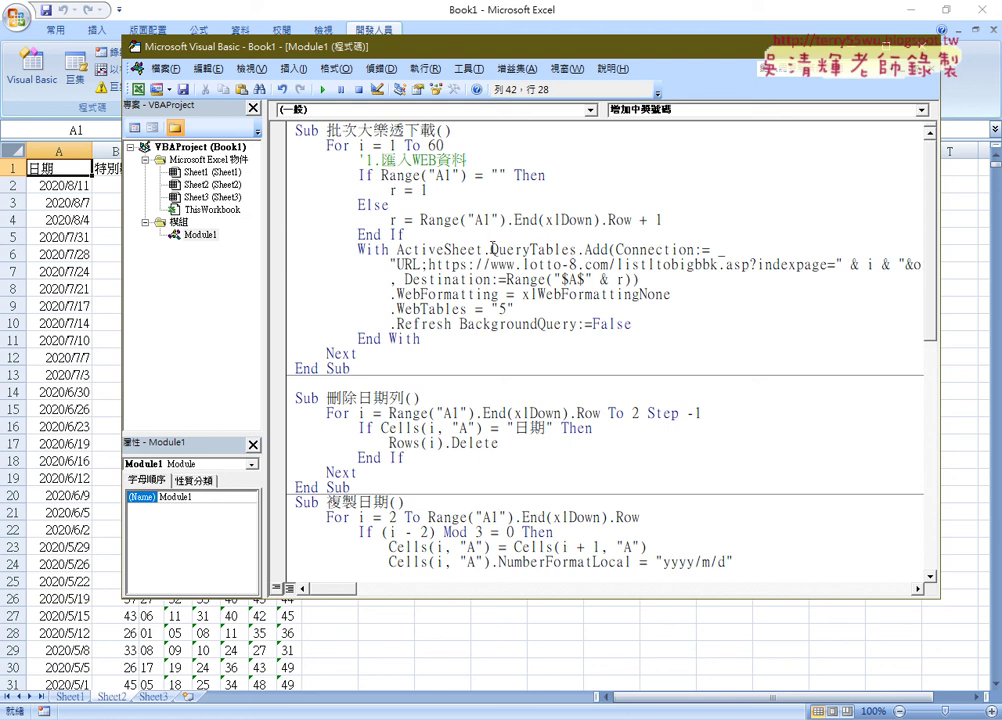
{"action": "left_click_drag", "start_coordinate": [490, 250], "coordinate": [580, 250]}
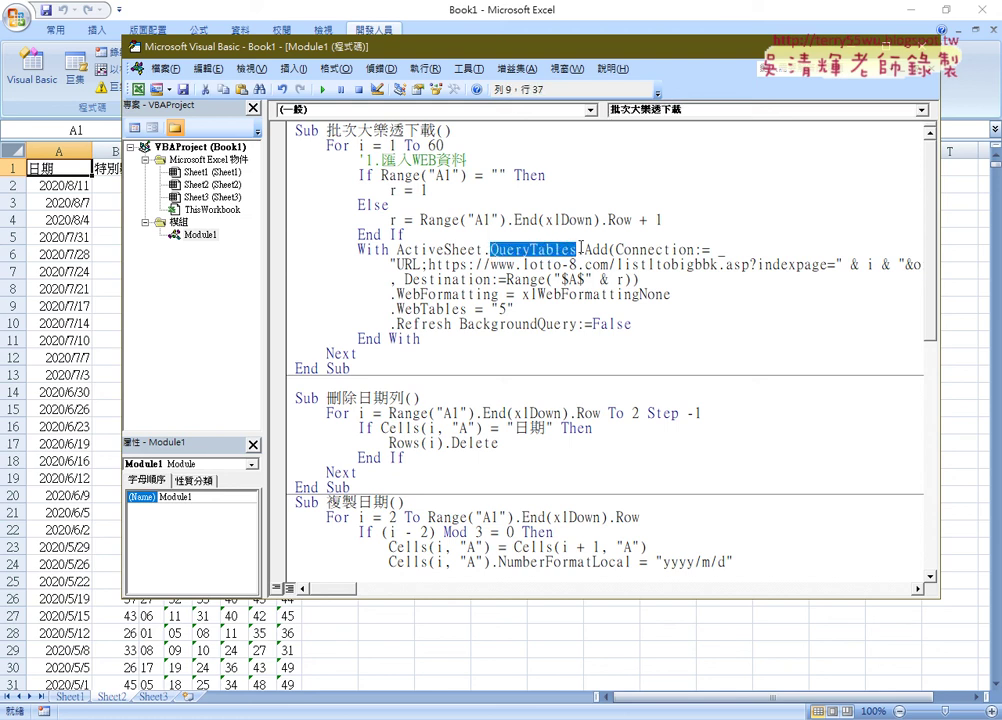